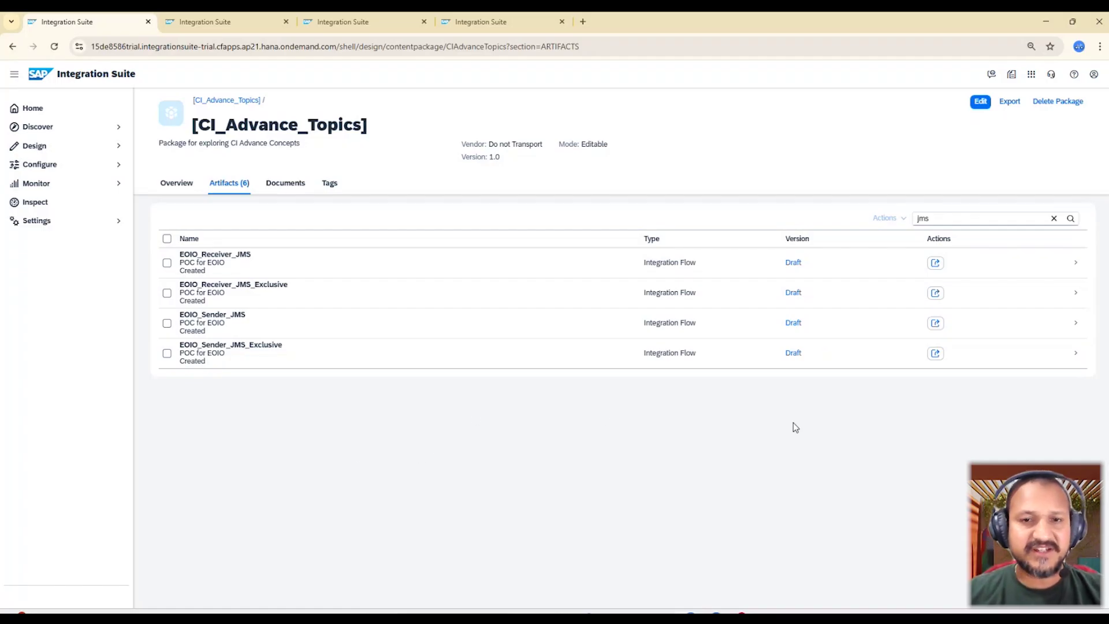
# Open the EOIO_Receiver_JMS_Exclusive integration flow and examine the processing details of its JMS receiver channel in the enlarged view.
pyautogui.click(269, 291)
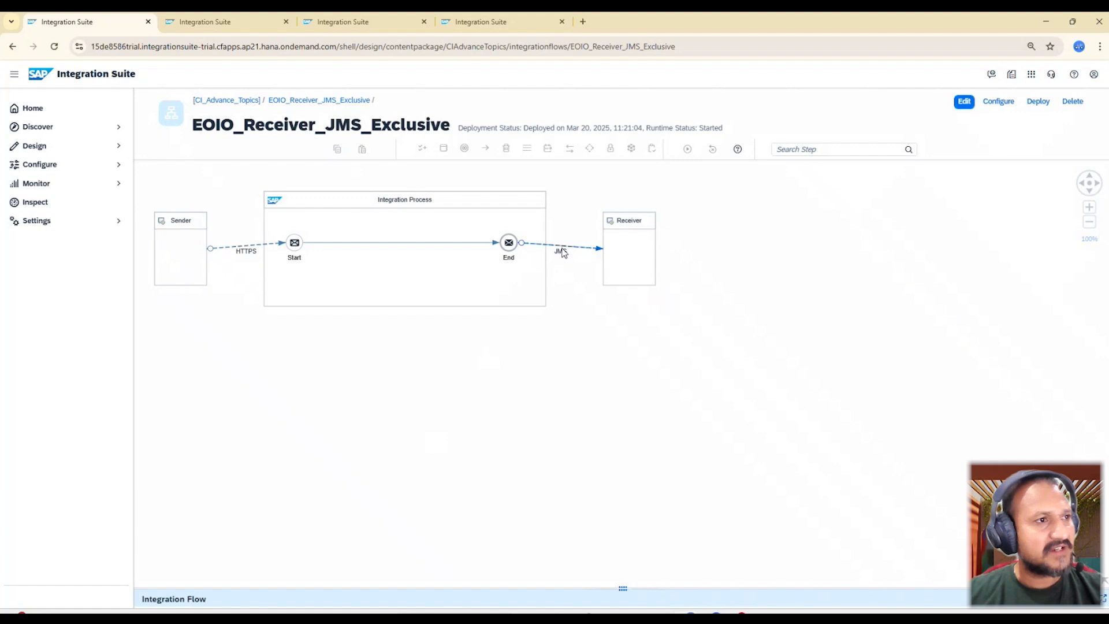
pyautogui.click(575, 250)
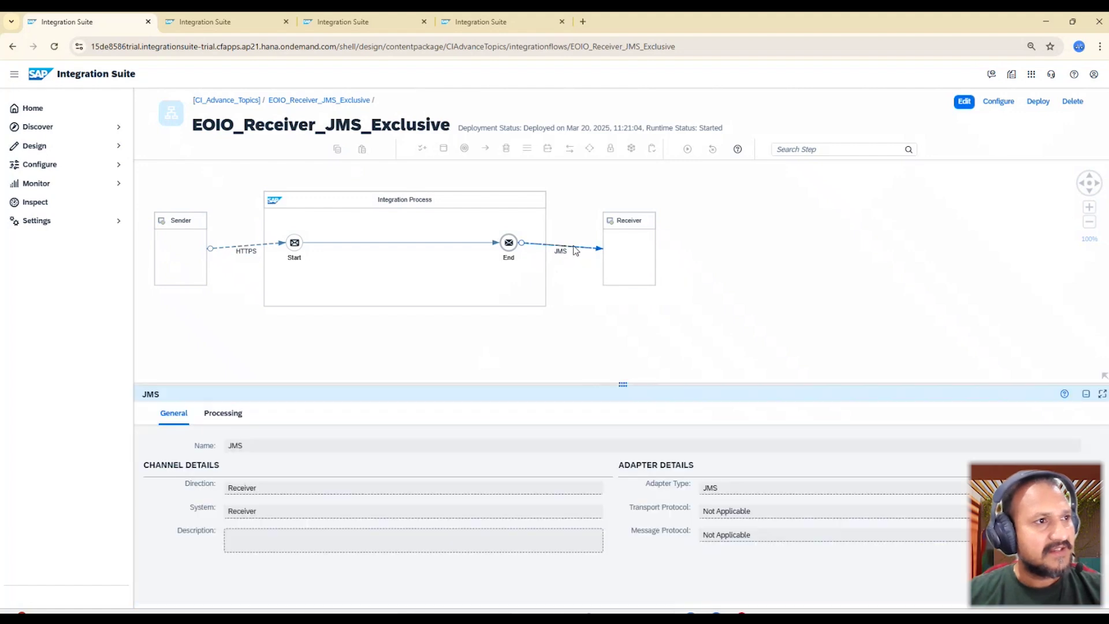
pyautogui.click(223, 413)
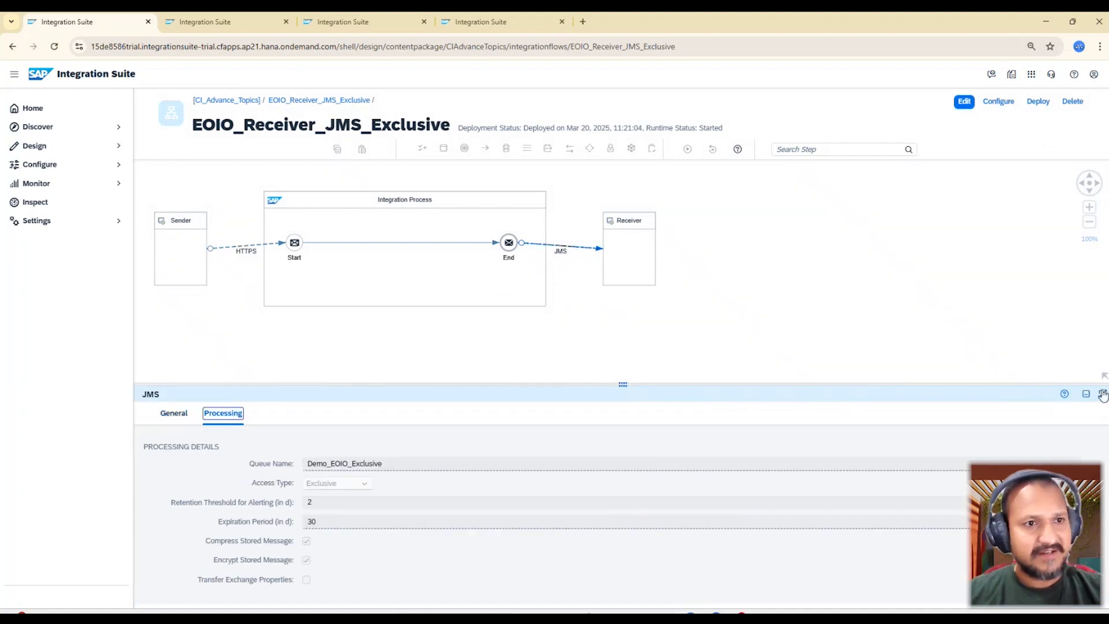
pyautogui.click(1102, 393)
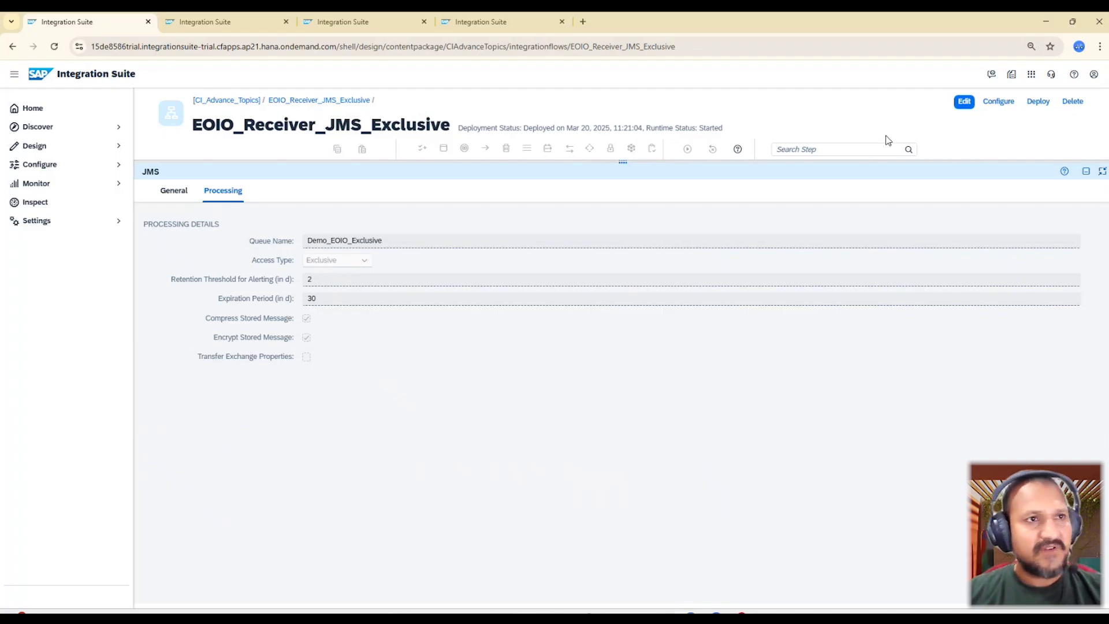
# Put the integration flow in edit mode and check the Access Type options of the JMS channel, then collapse its properties.
pyautogui.click(964, 101)
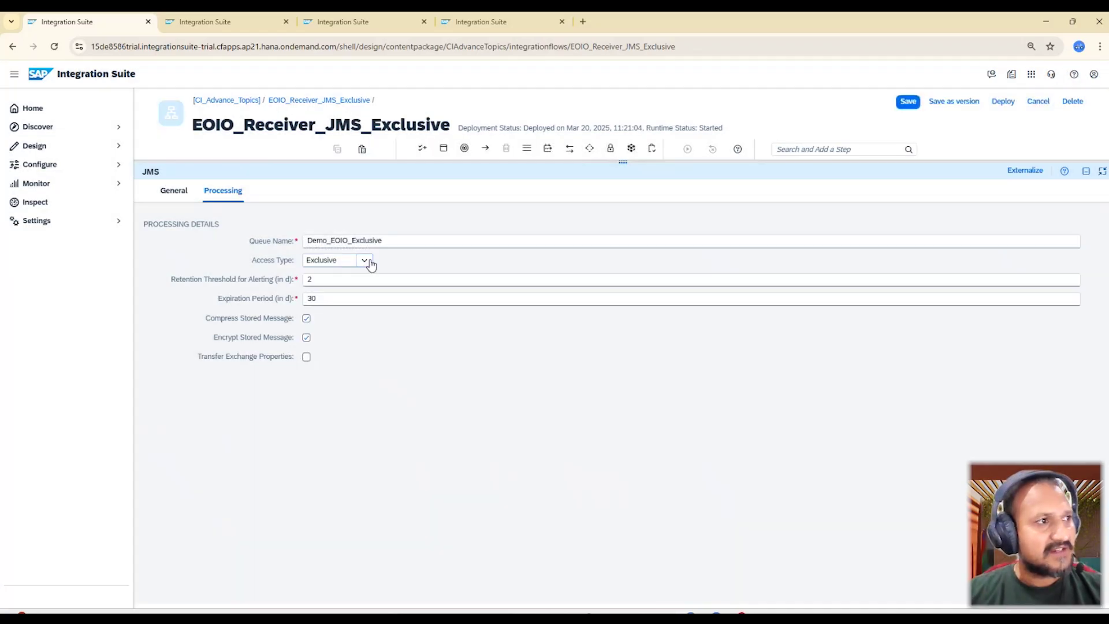
pyautogui.click(365, 260)
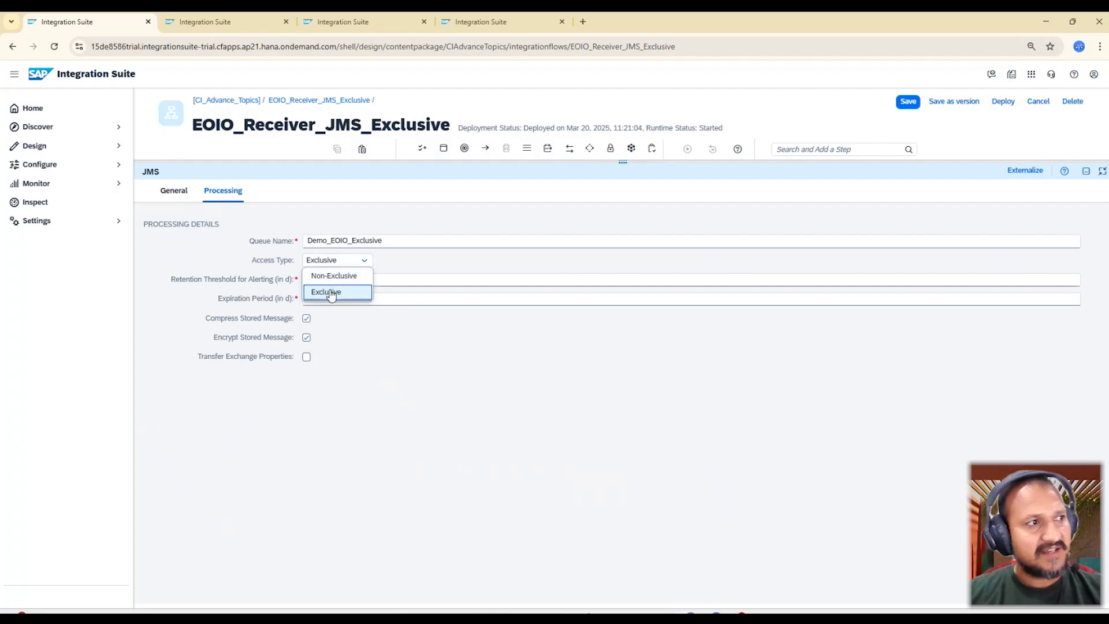
pyautogui.click(416, 386)
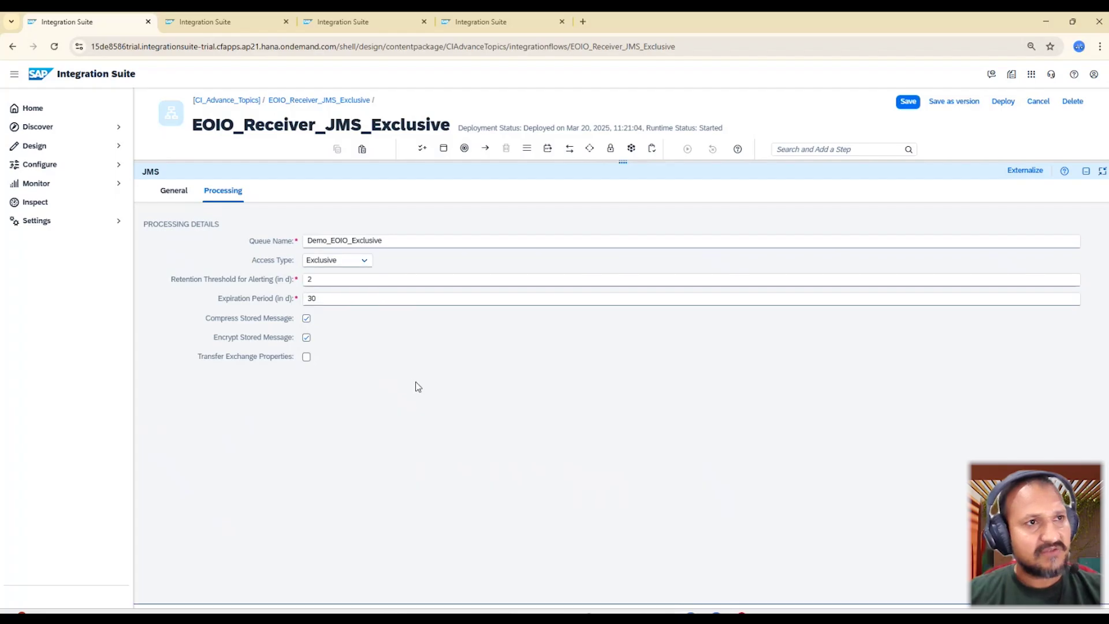
pyautogui.click(1087, 172)
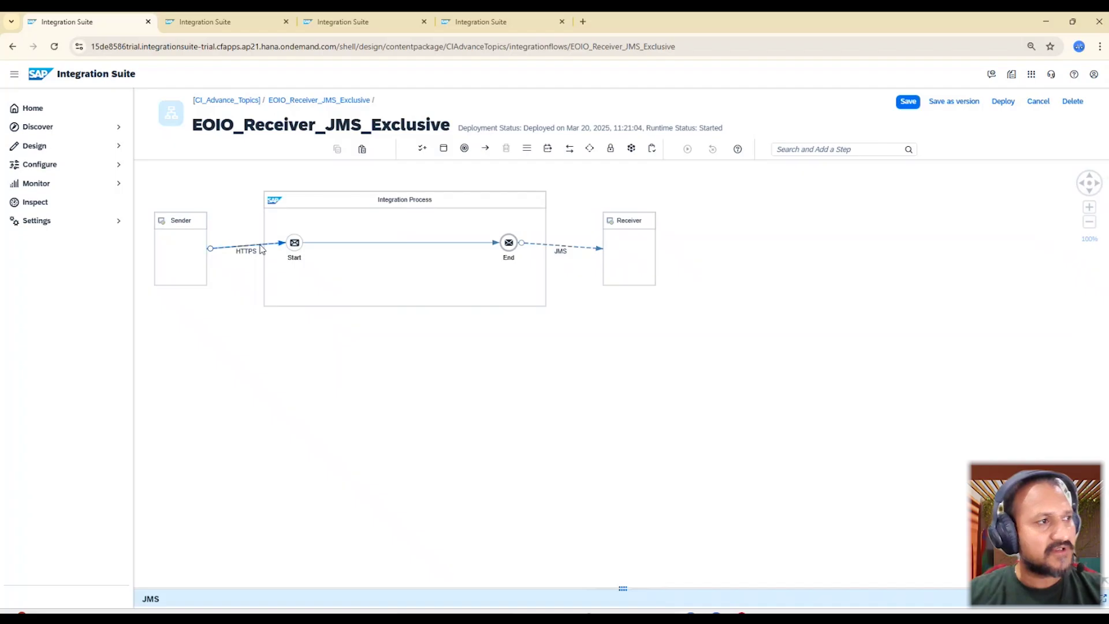
# Examine the connection address of the flow's HTTPS sender channel.
pyautogui.click(227, 250)
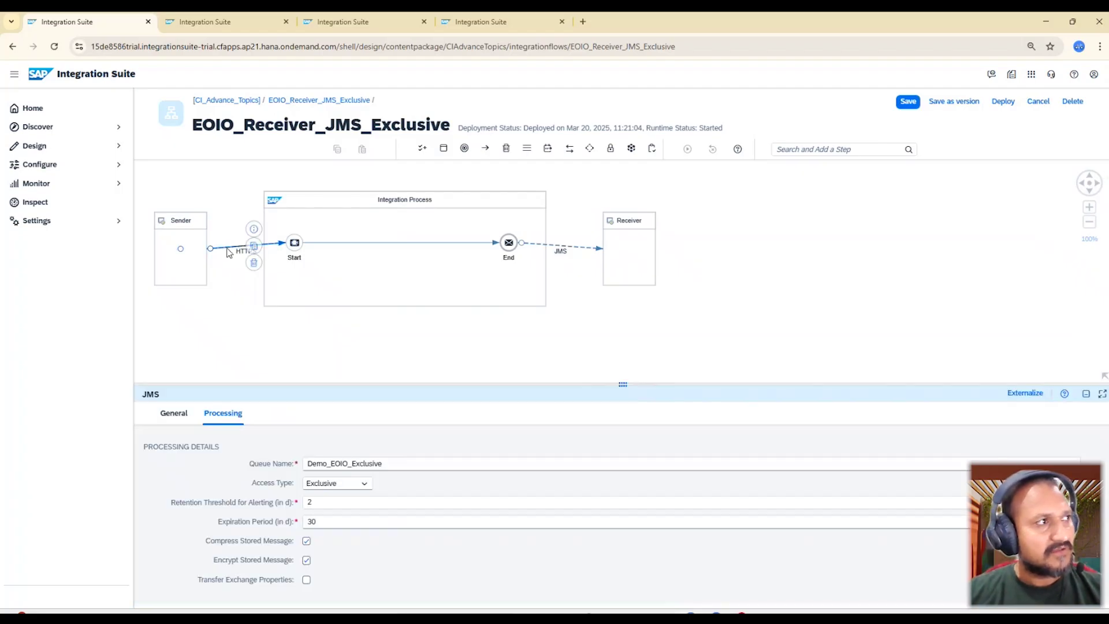
pyautogui.click(231, 414)
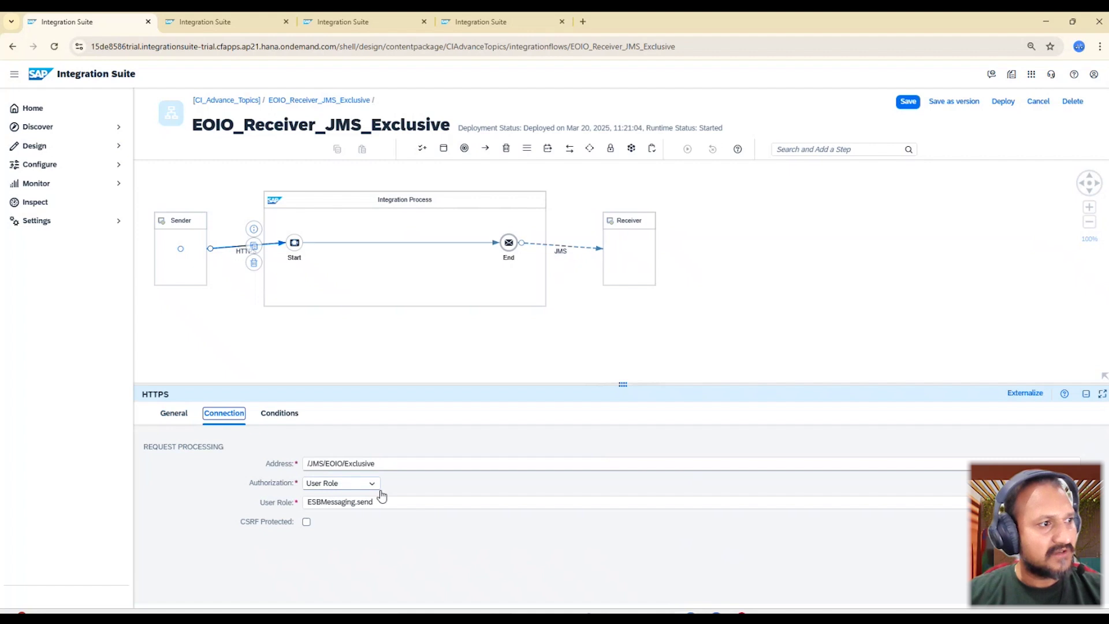
pyautogui.moveTo(384, 462); pyautogui.dragTo(292, 472)
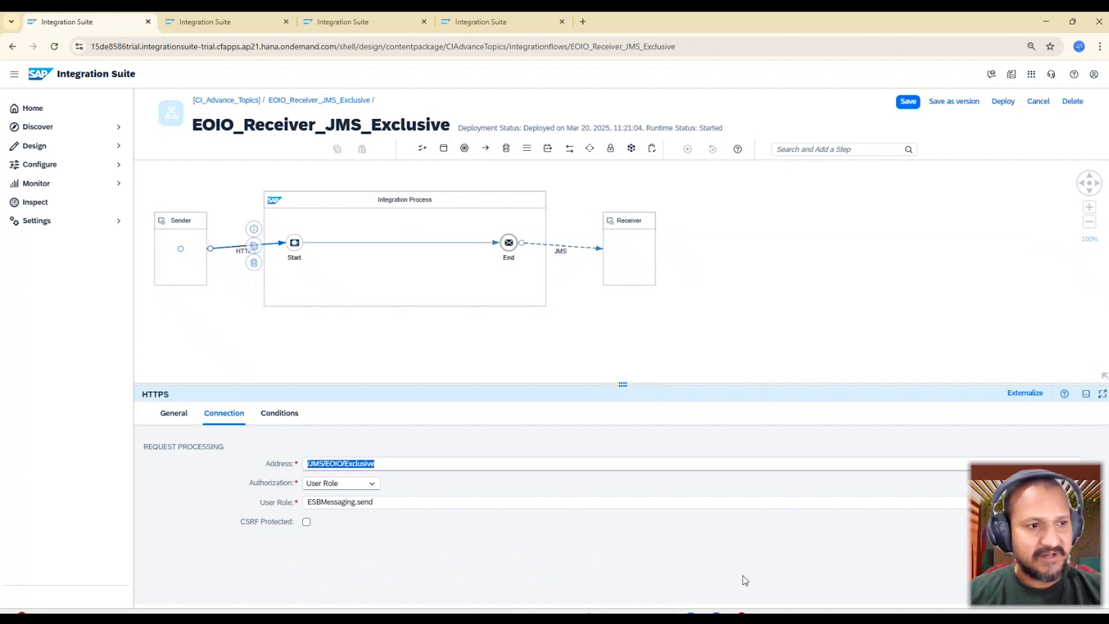
# Switch to Postman and append /Exclusive to the URL of the JMS_EOIO request.
pyautogui.hotkey('alt', 'Tab')
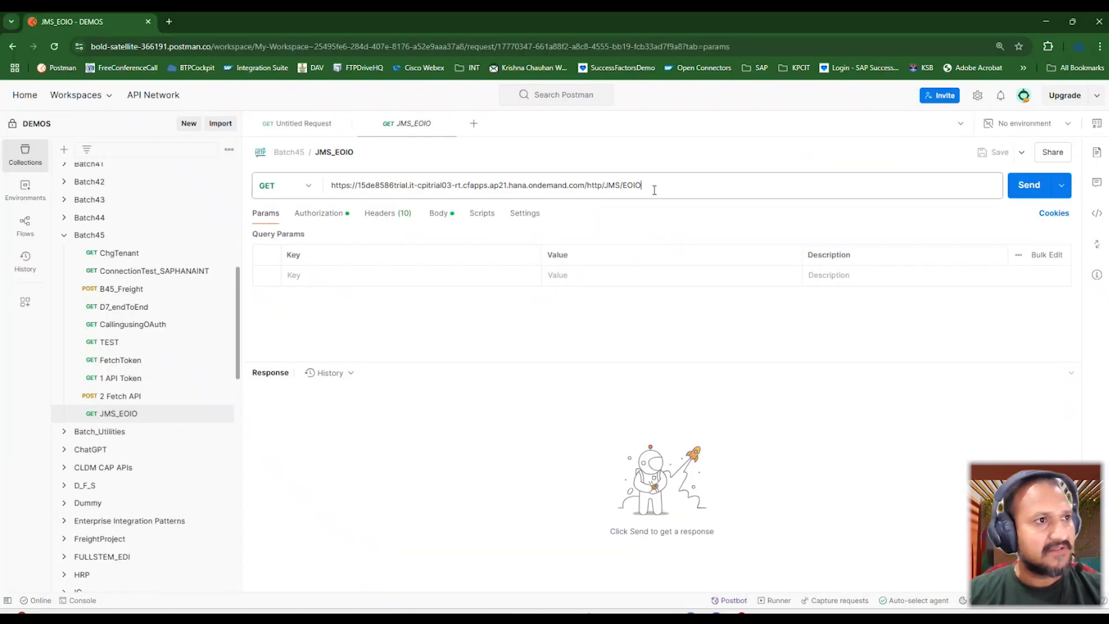
pyautogui.click(654, 186)
pyautogui.moveTo(642, 185); pyautogui.dragTo(606, 192)
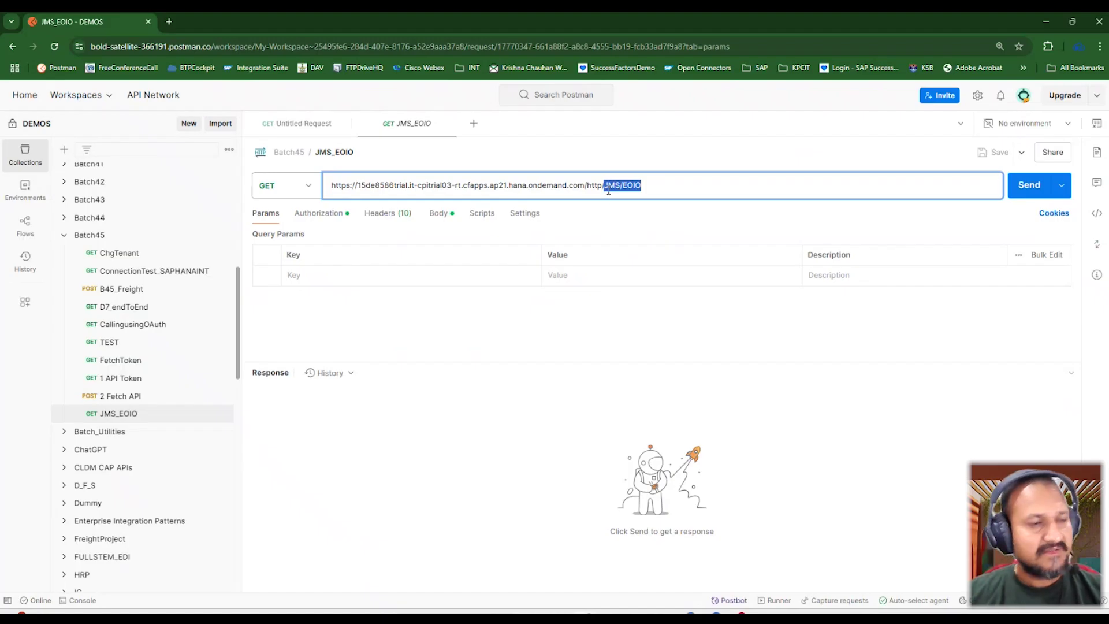
pyautogui.click(663, 188)
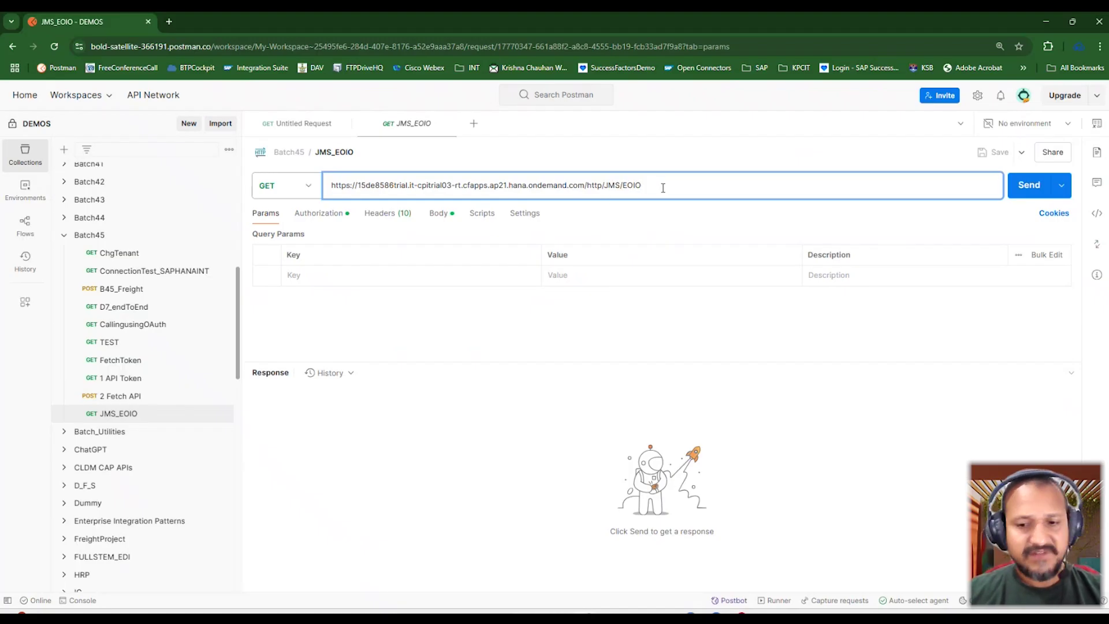
pyautogui.write('/Exclu')
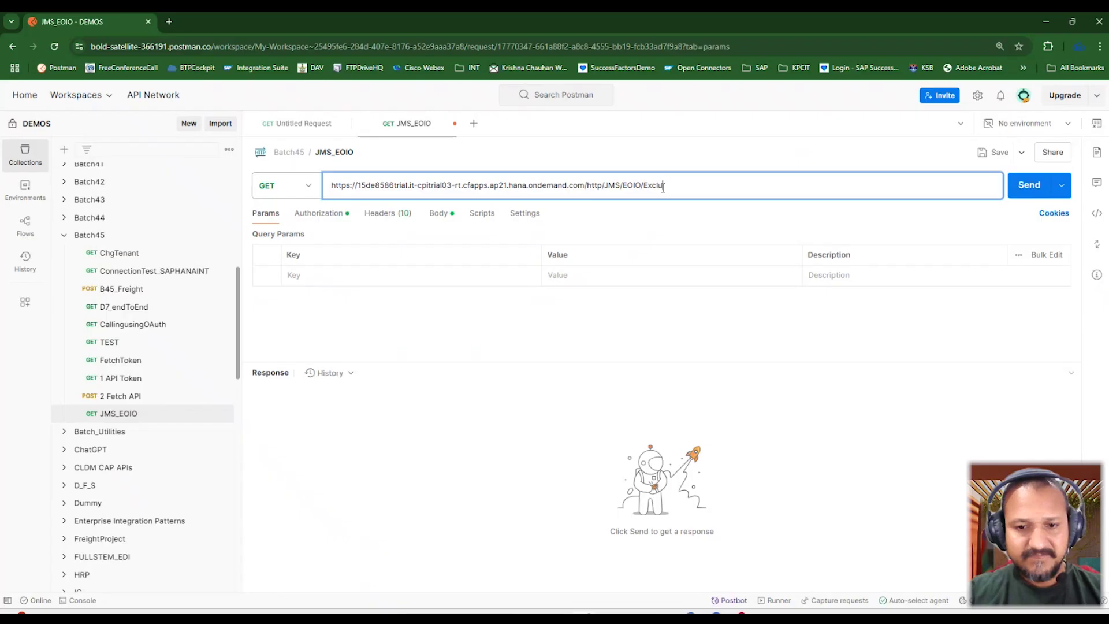
pyautogui.write('sive')
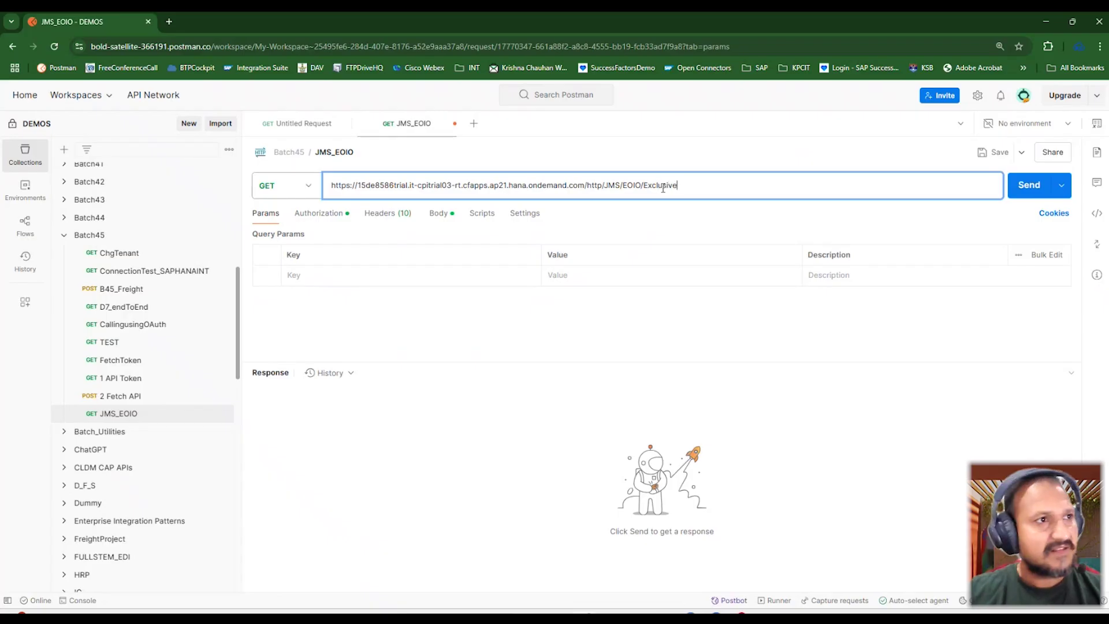
pyautogui.click(662, 241)
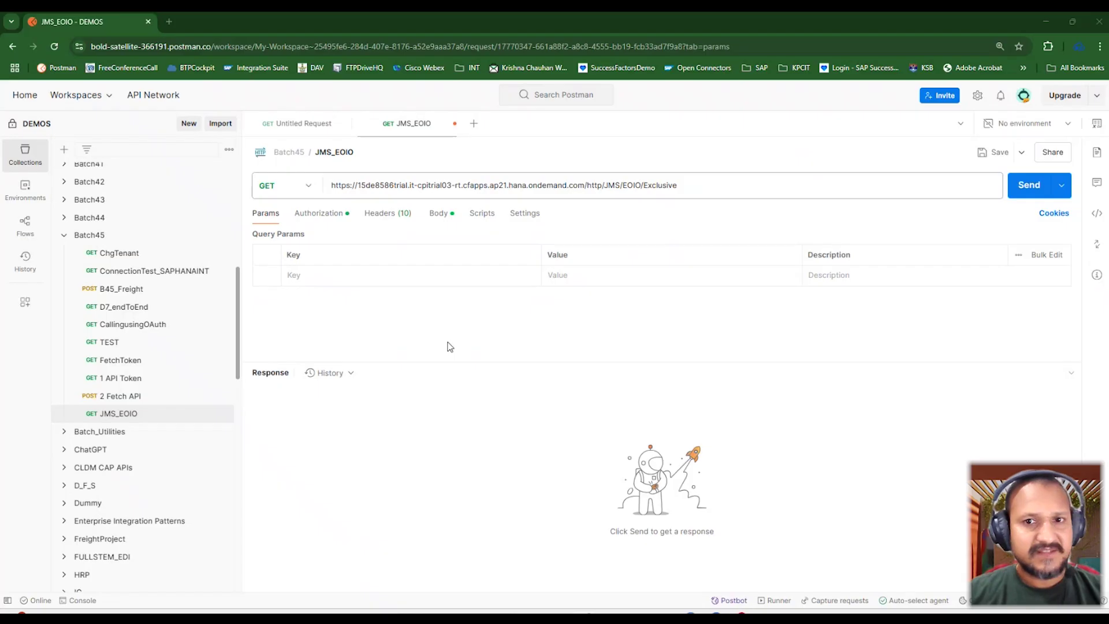
# Switch back to Integration Suite and deploy the EOIO_Receiver_JMS_Exclusive flow on the Cloud Integration runtime profile.
pyautogui.hotkey('alt', 'Tab')
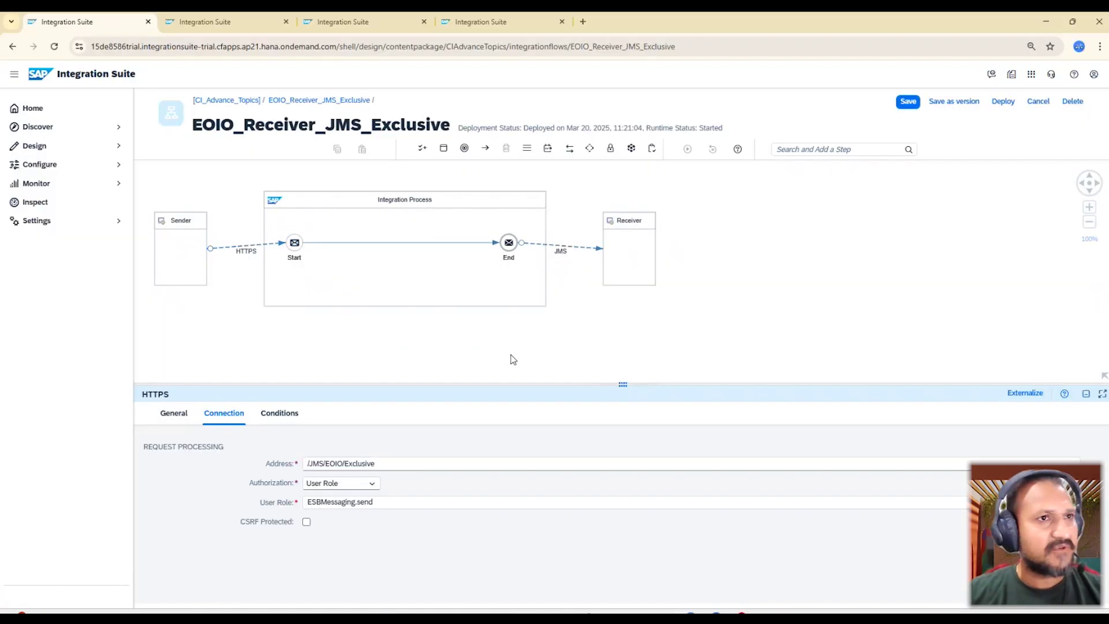
pyautogui.click(510, 356)
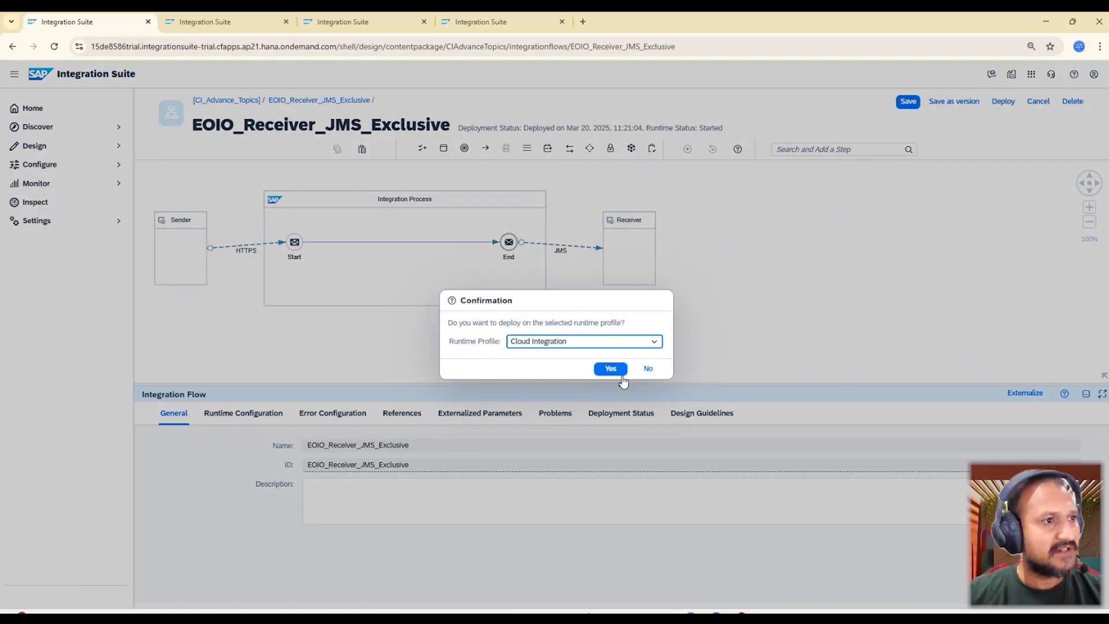
pyautogui.click(610, 367)
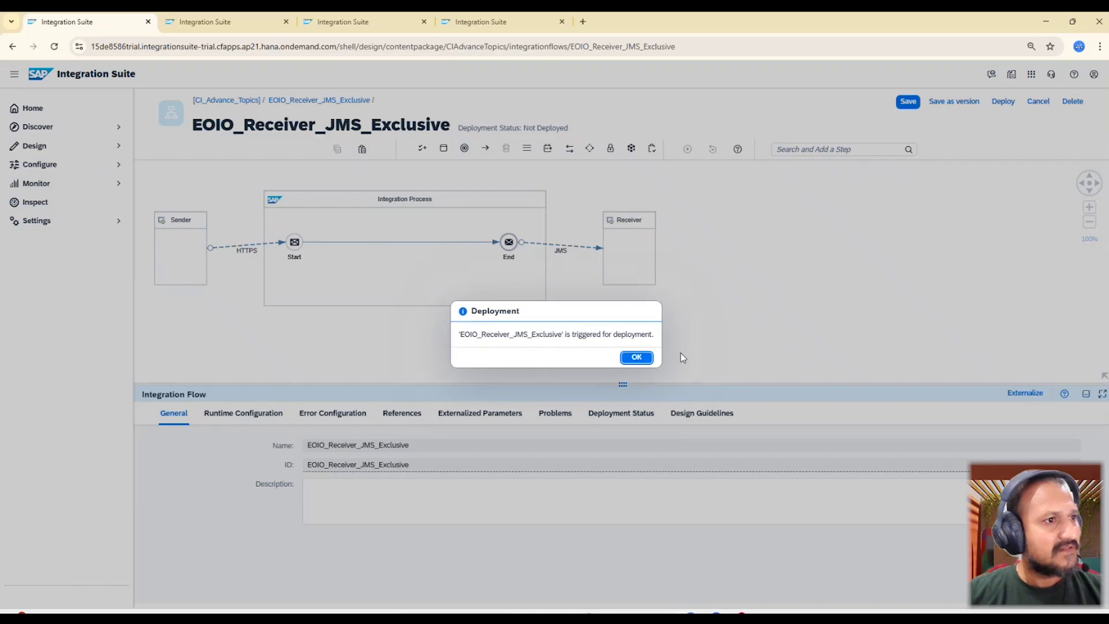
pyautogui.click(636, 357)
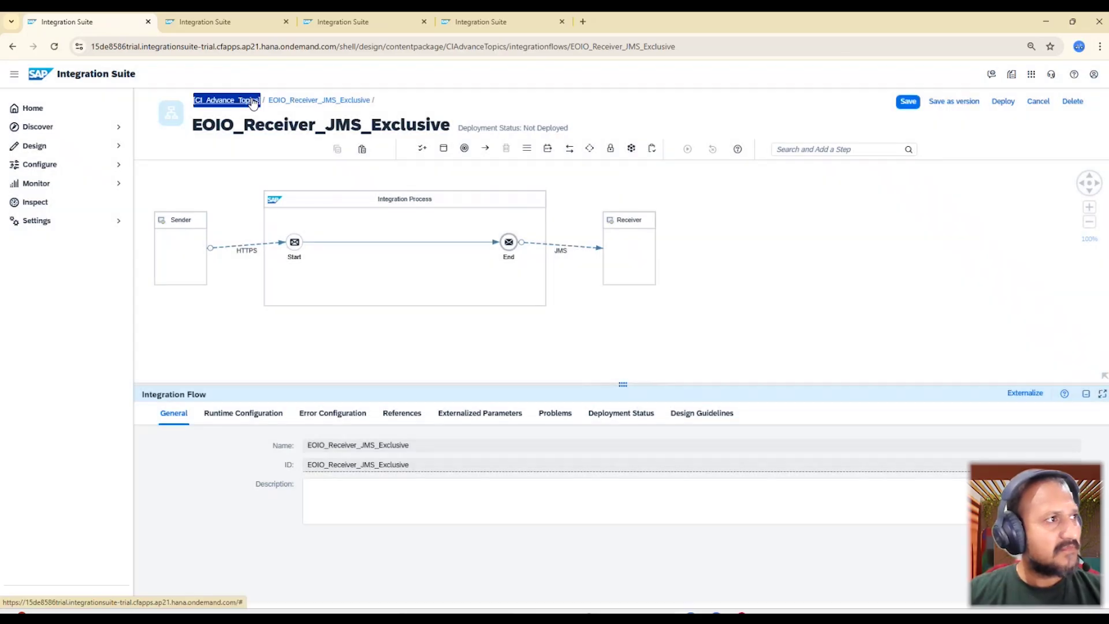
# Open the EOIO_Sender_JMS_Exclusive flow from the CI_Advance_Topics package and examine the queue name in its JMS sender channel's connection details.
pyautogui.click(226, 100)
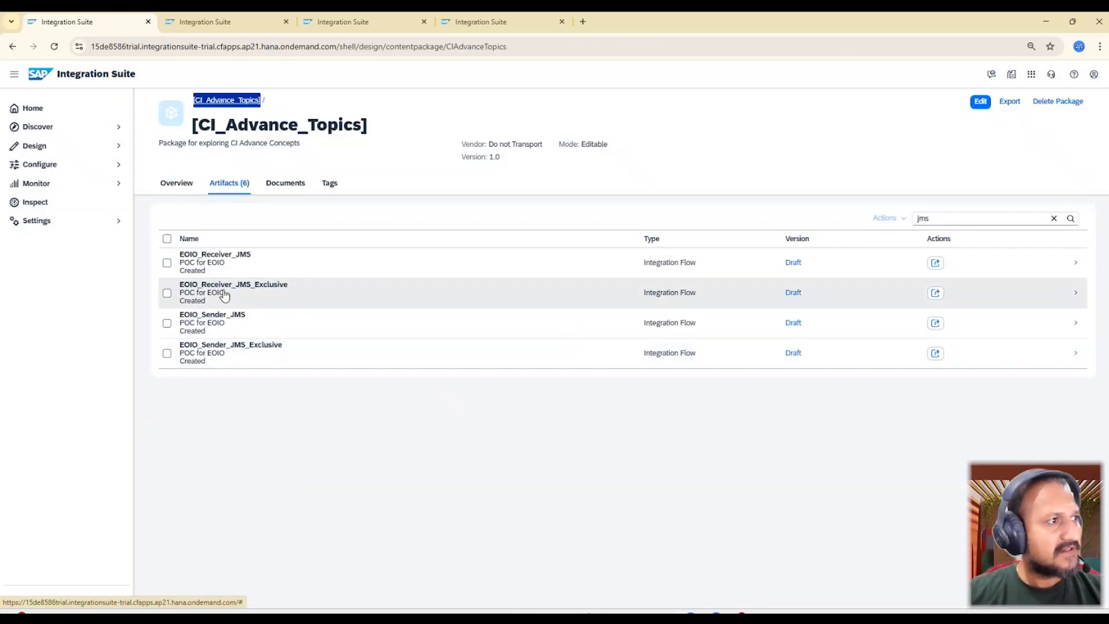
pyautogui.click(250, 350)
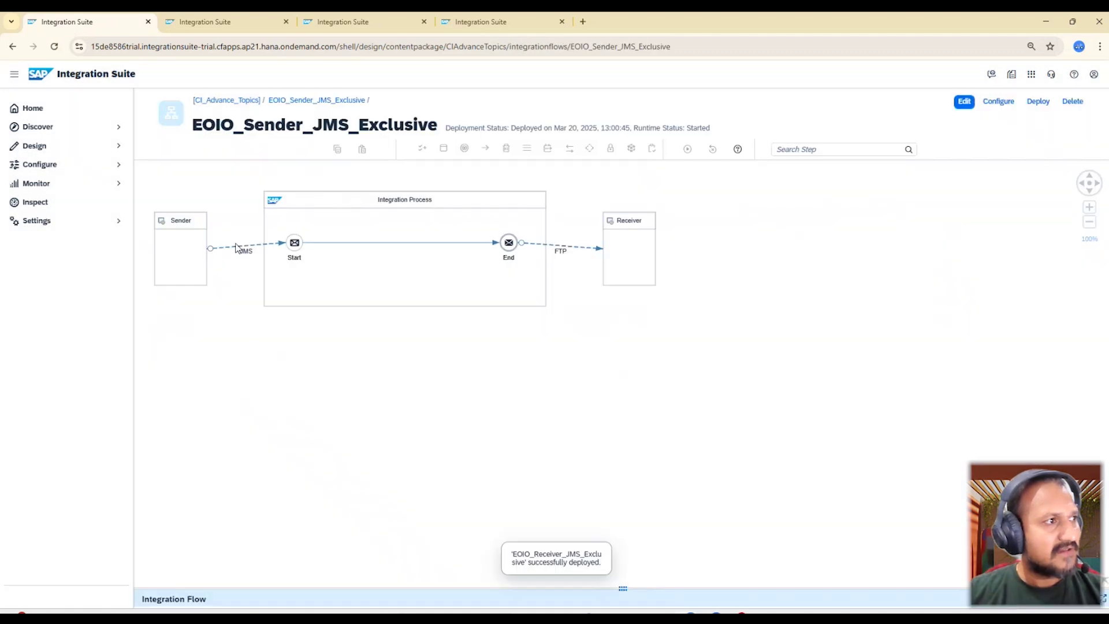
pyautogui.click(235, 252)
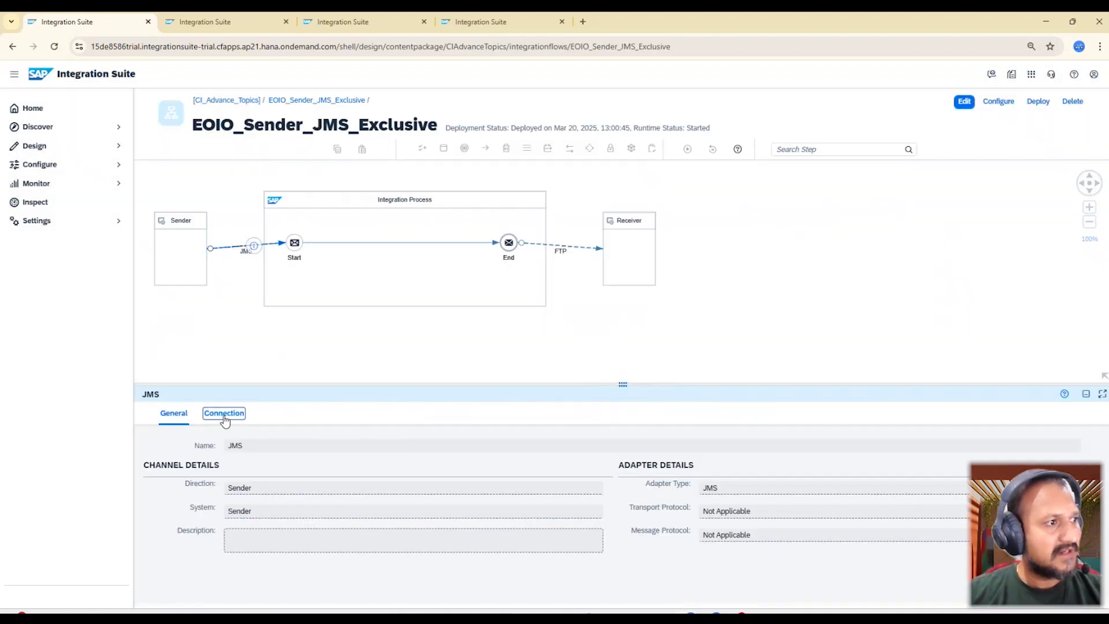
pyautogui.click(224, 413)
pyautogui.moveTo(384, 469); pyautogui.dragTo(304, 467)
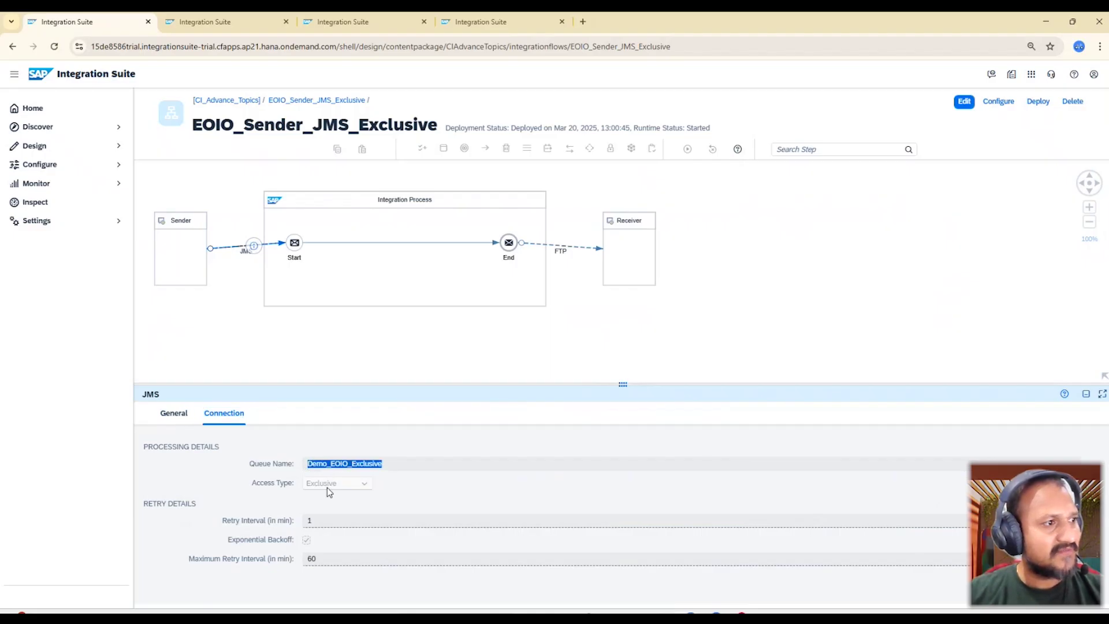
# Examine the target settings of the FTP receiver channel, particularly the server address.
pyautogui.click(579, 250)
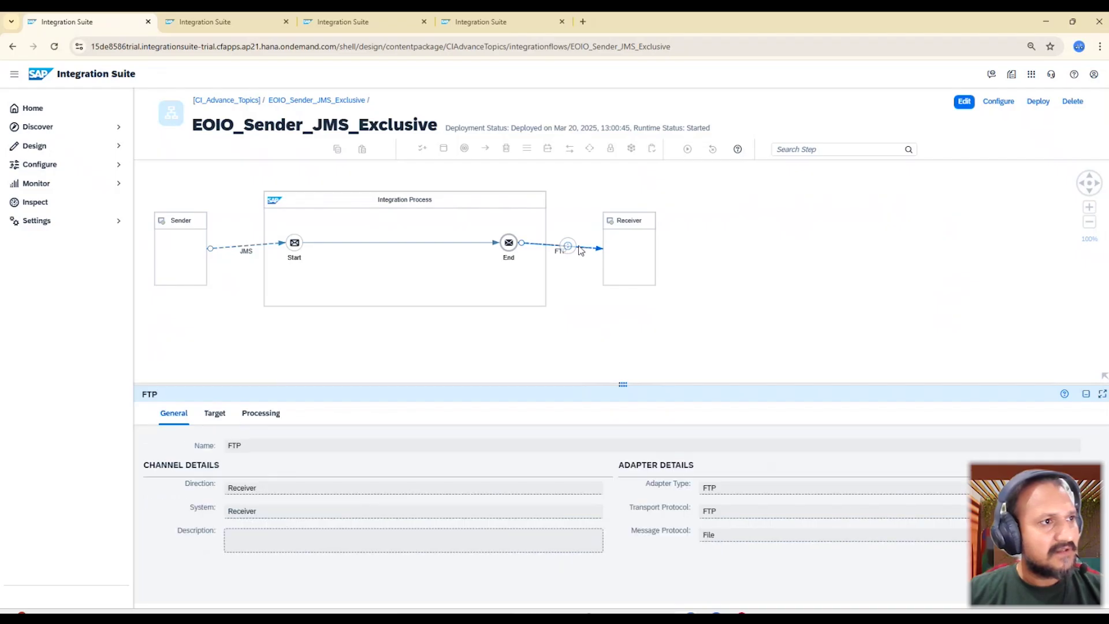
pyautogui.click(214, 413)
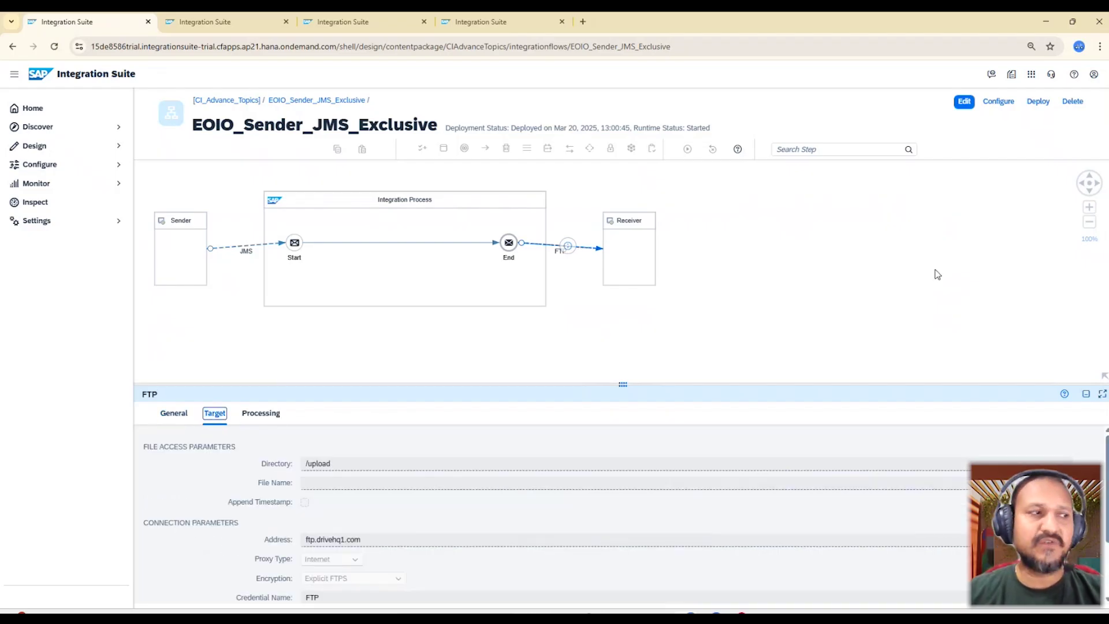
pyautogui.click(345, 539)
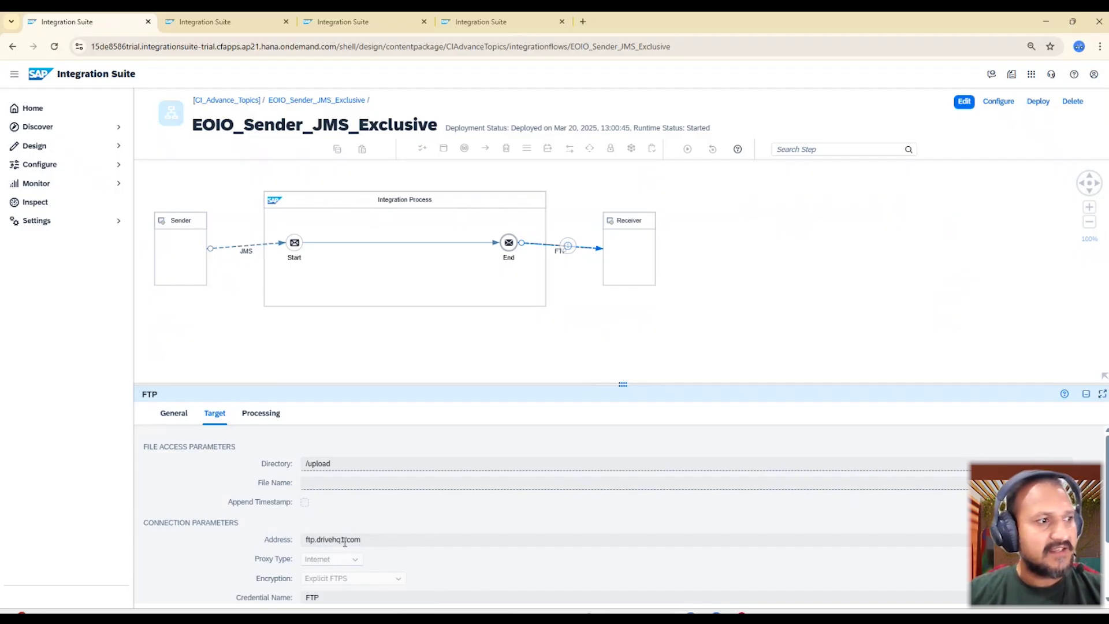
pyautogui.moveTo(346, 540); pyautogui.dragTo(315, 540)
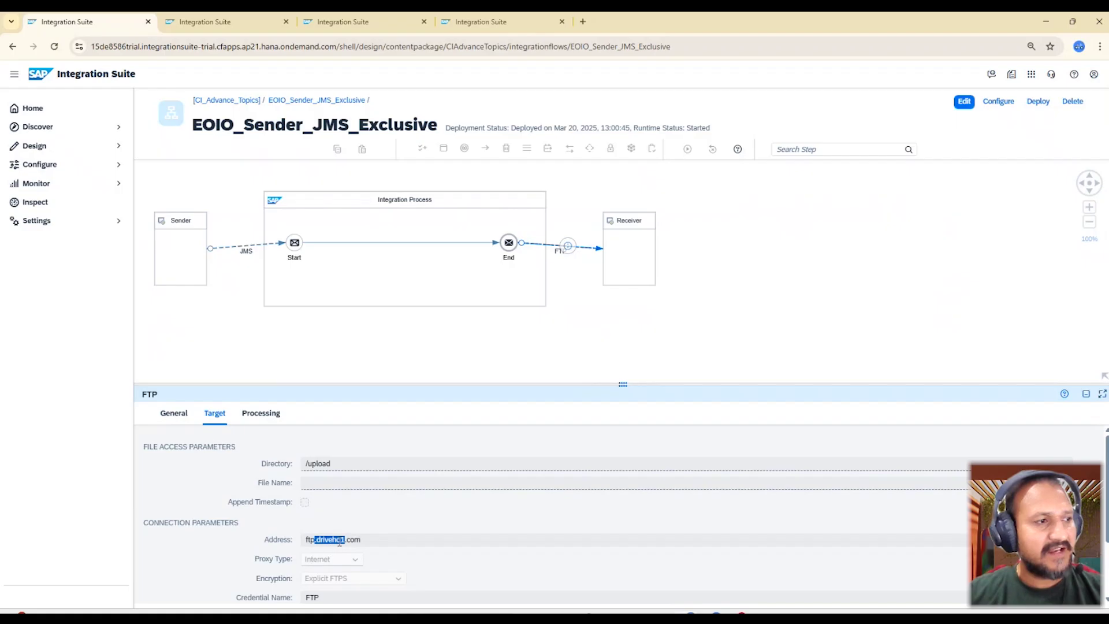
pyautogui.click(373, 541)
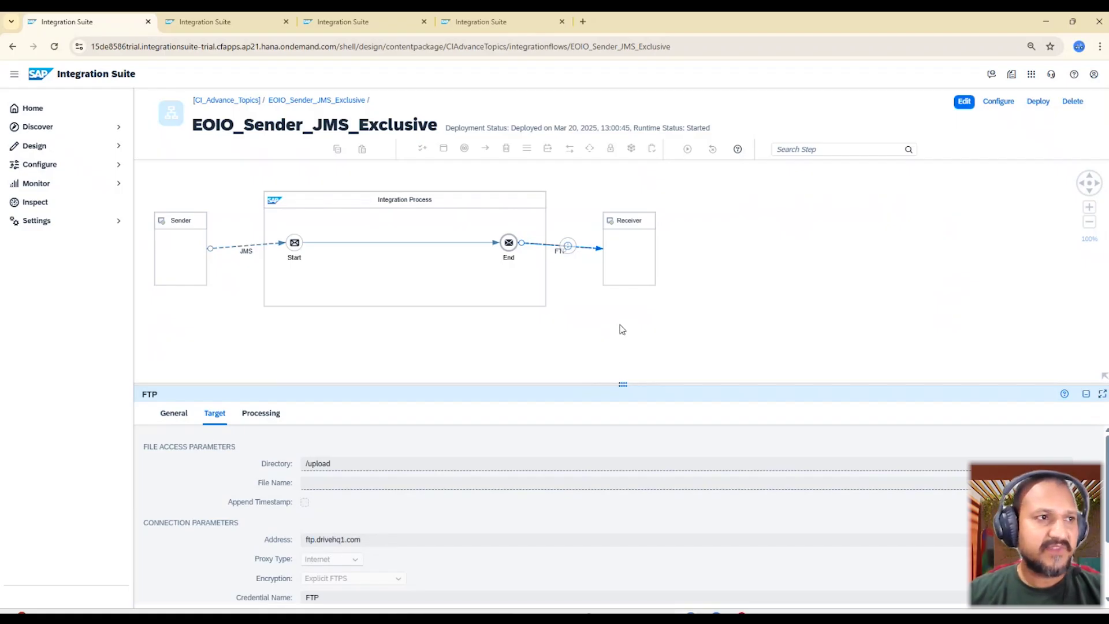
pyautogui.click(518, 329)
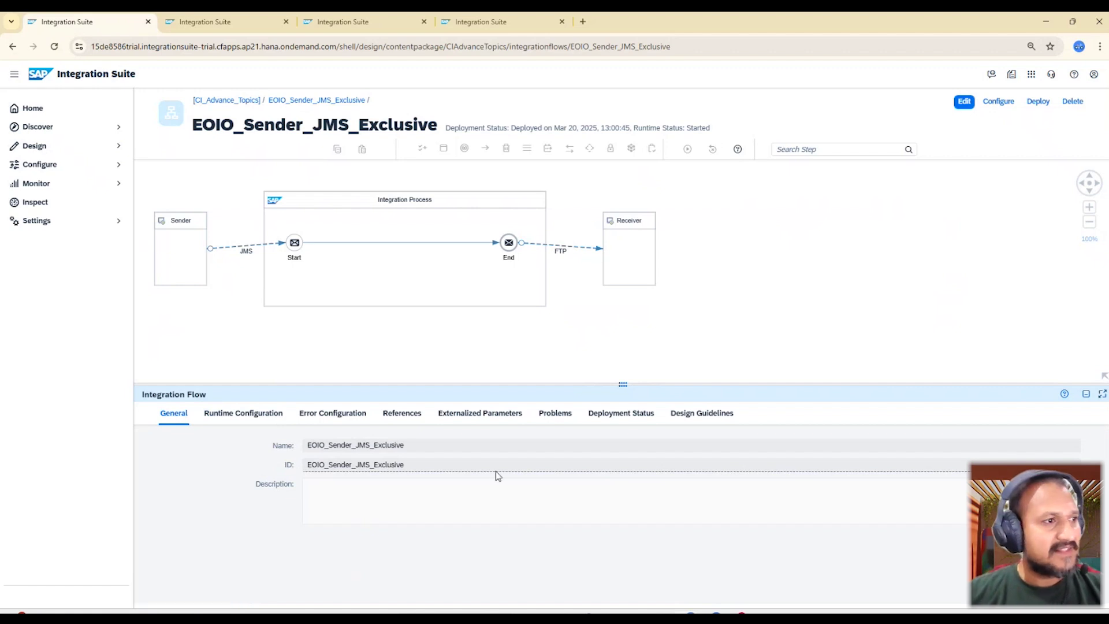
# Return to the CI_Advance_Topics package, reopen EOIO_Receiver_JMS_Exclusive and check the queue name in its JMS channel's processing details.
pyautogui.doubleClick(226, 100)
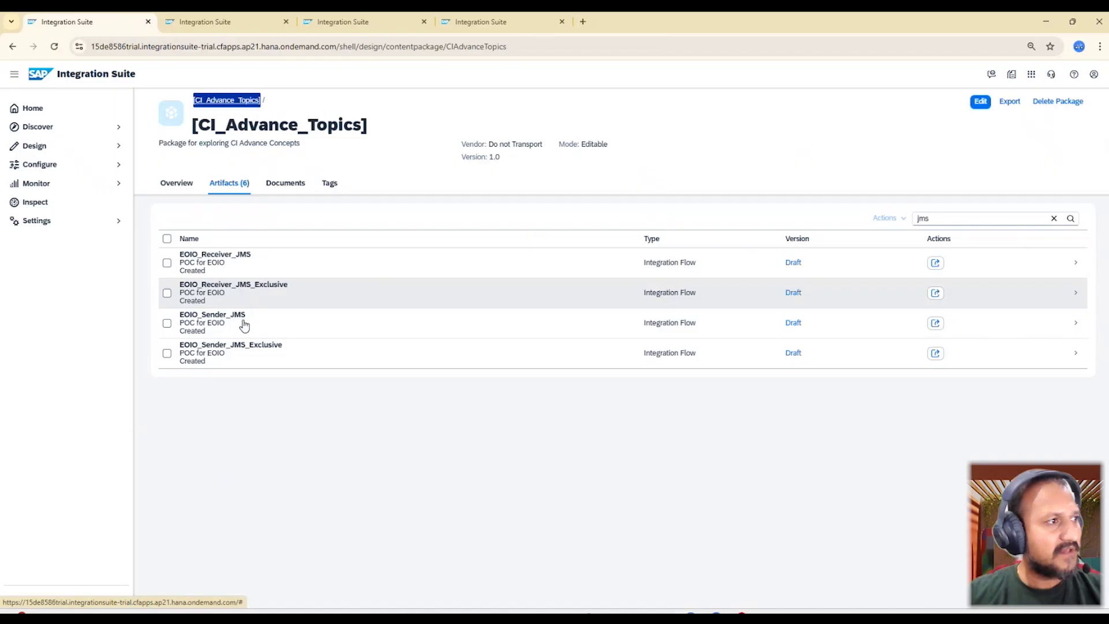
pyautogui.click(257, 288)
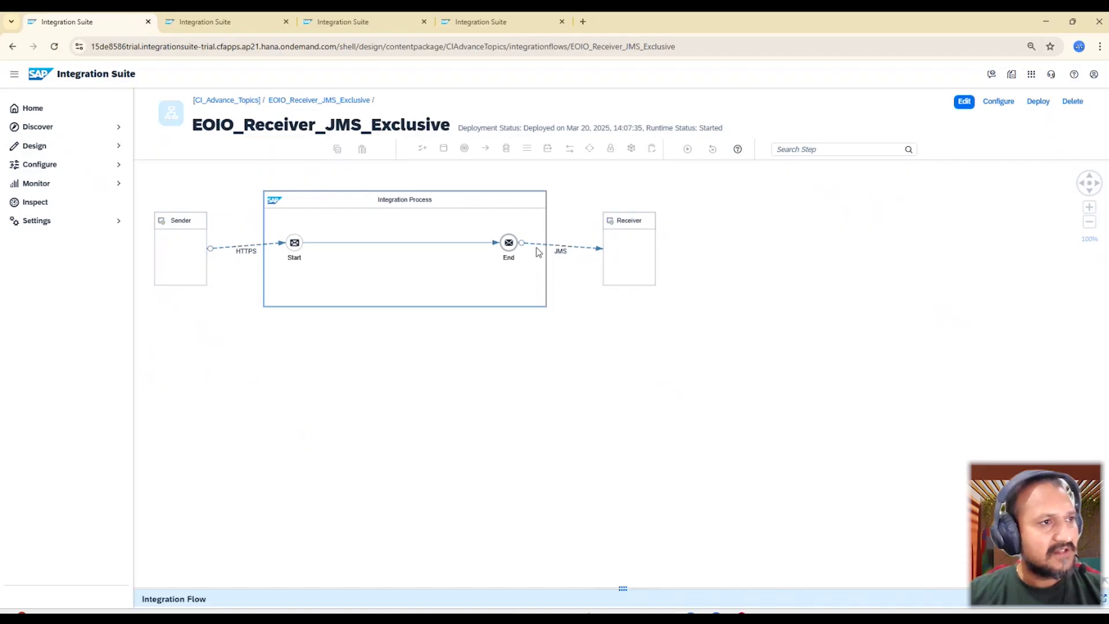
pyautogui.click(568, 246)
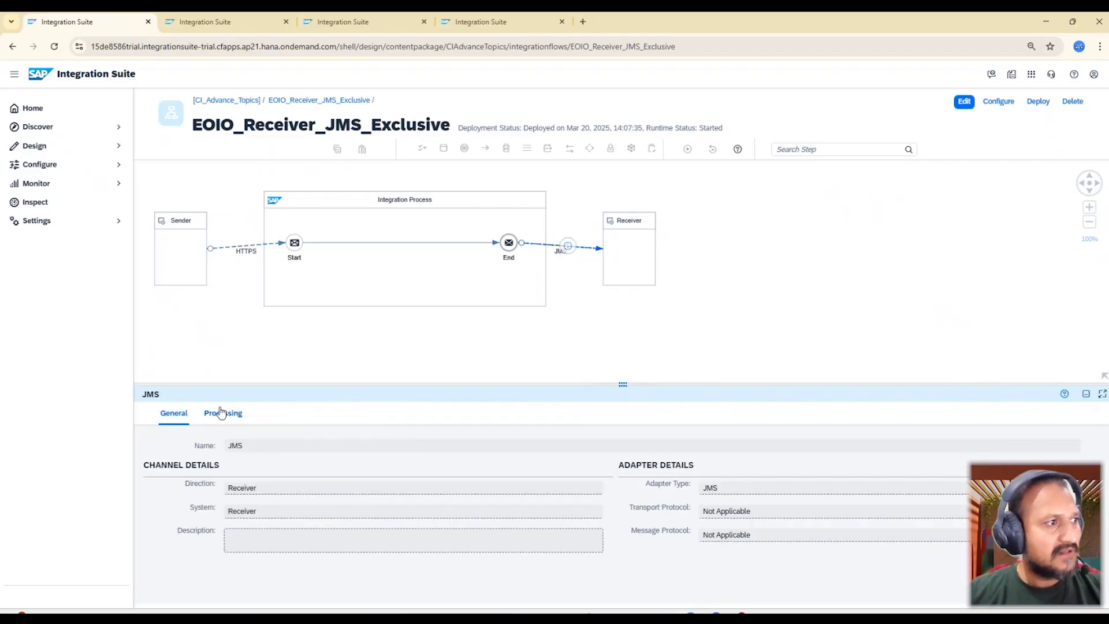
pyautogui.click(225, 411)
pyautogui.moveTo(387, 464); pyautogui.dragTo(291, 469)
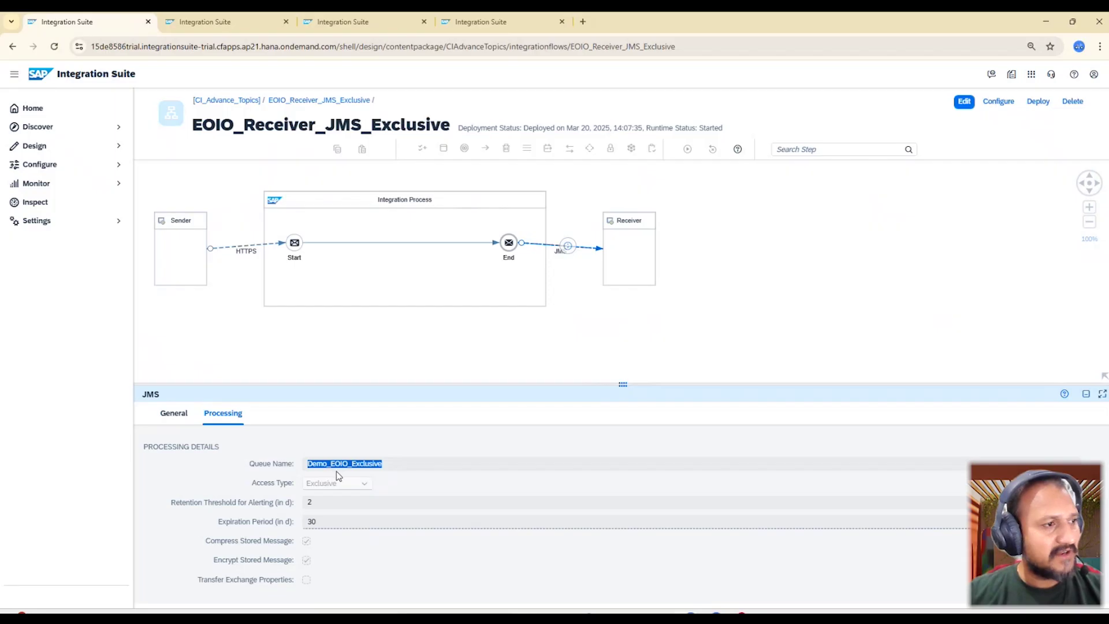
# Refresh the message queue monitor and check the access type of the Demo_EOIO_Exclusive queue.
pyautogui.click(232, 23)
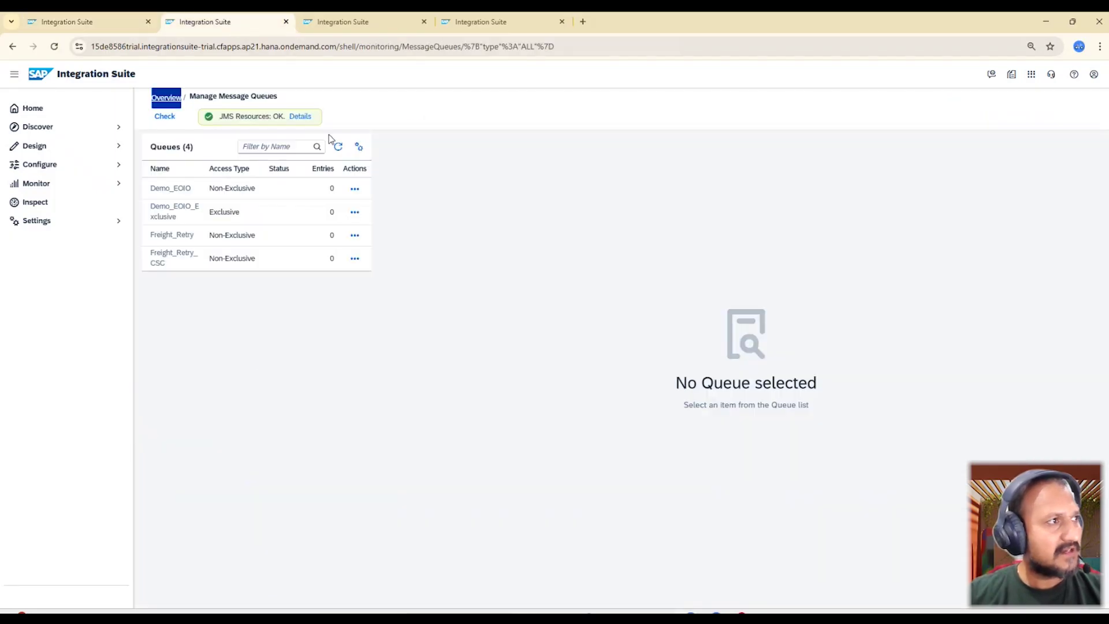
pyautogui.click(339, 148)
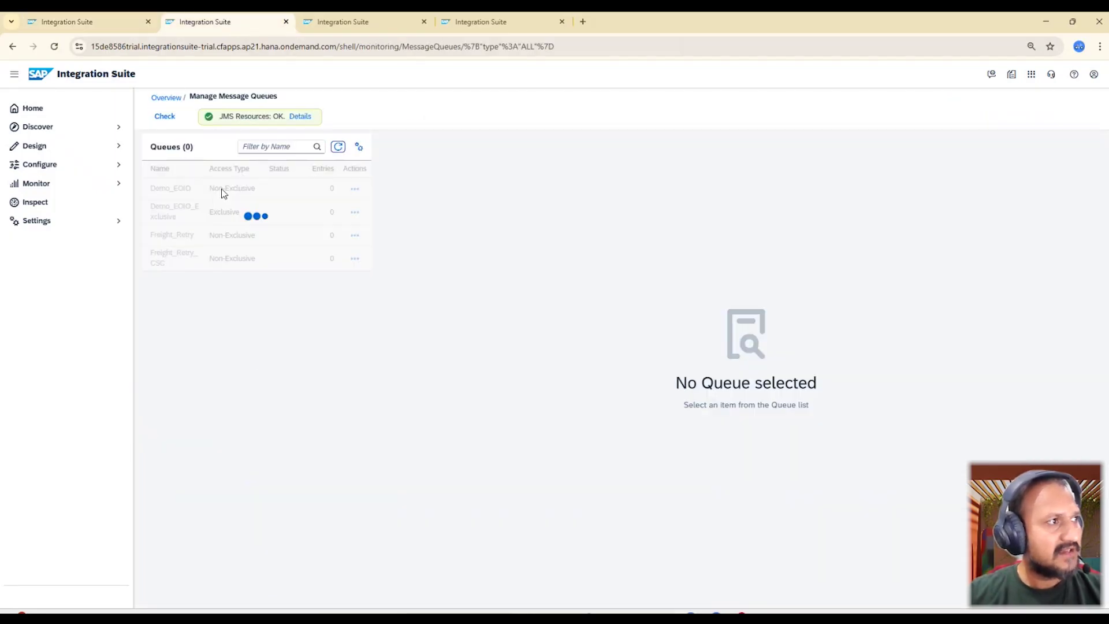
pyautogui.moveTo(212, 214); pyautogui.dragTo(240, 220)
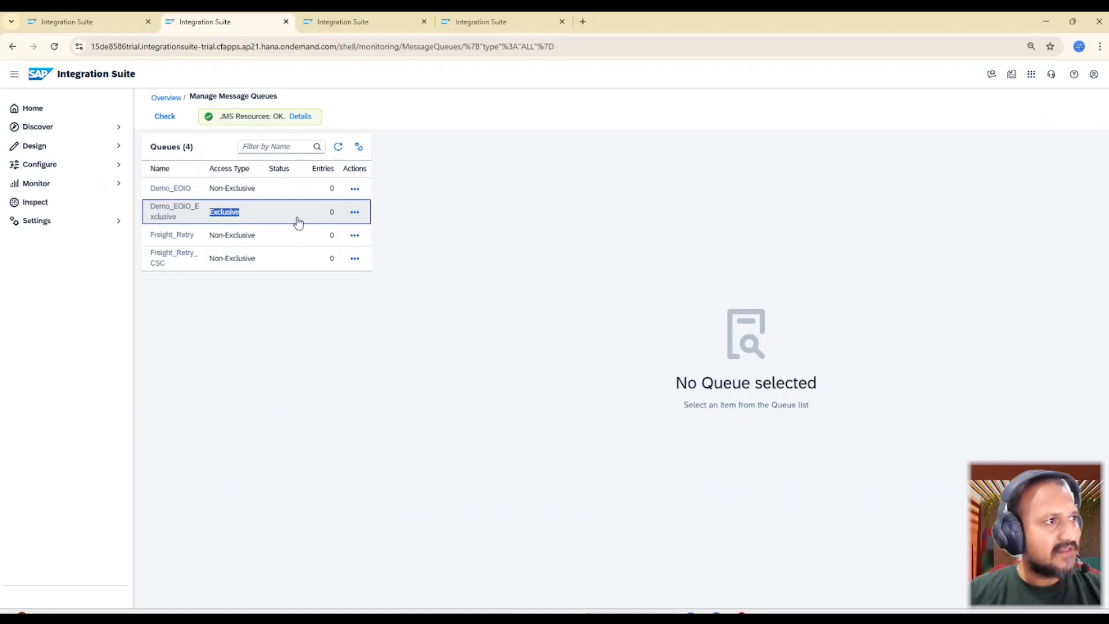
# Switch to Postman, set SlNo to 01 in the JMS_EOIO request's XML body and send the request.
pyautogui.hotkey('alt', 'Tab')
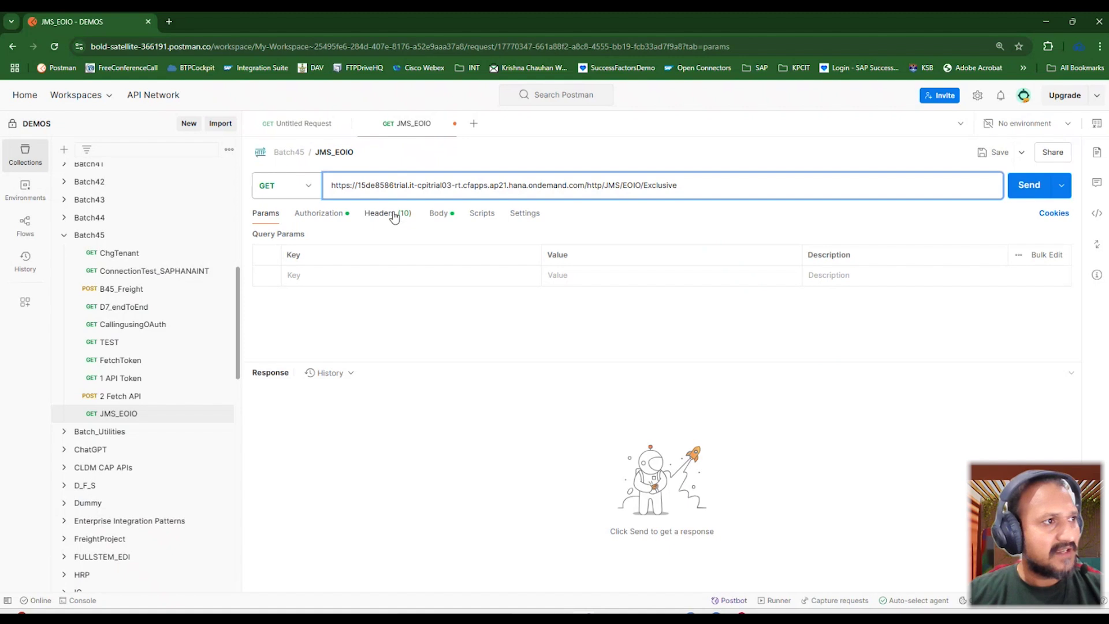
pyautogui.click(438, 213)
pyautogui.click(448, 317)
pyautogui.hotkey('shift', 'Home')
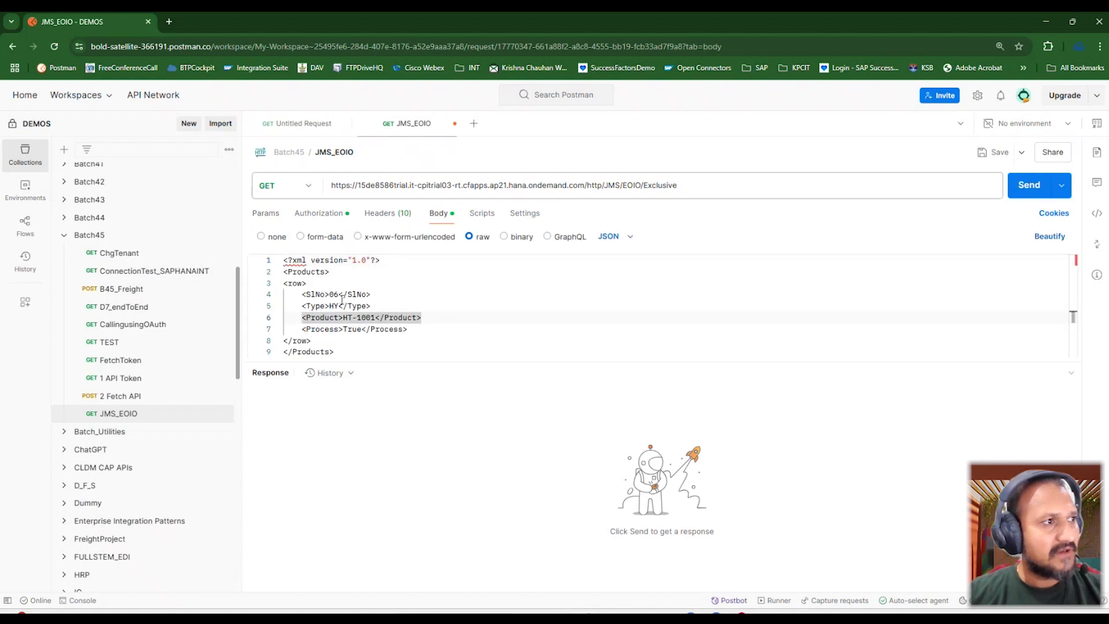
pyautogui.click(371, 294)
pyautogui.hotkey('shift', 'Home')
pyautogui.click(339, 294)
pyautogui.press('BackSpace')
pyautogui.write('1')
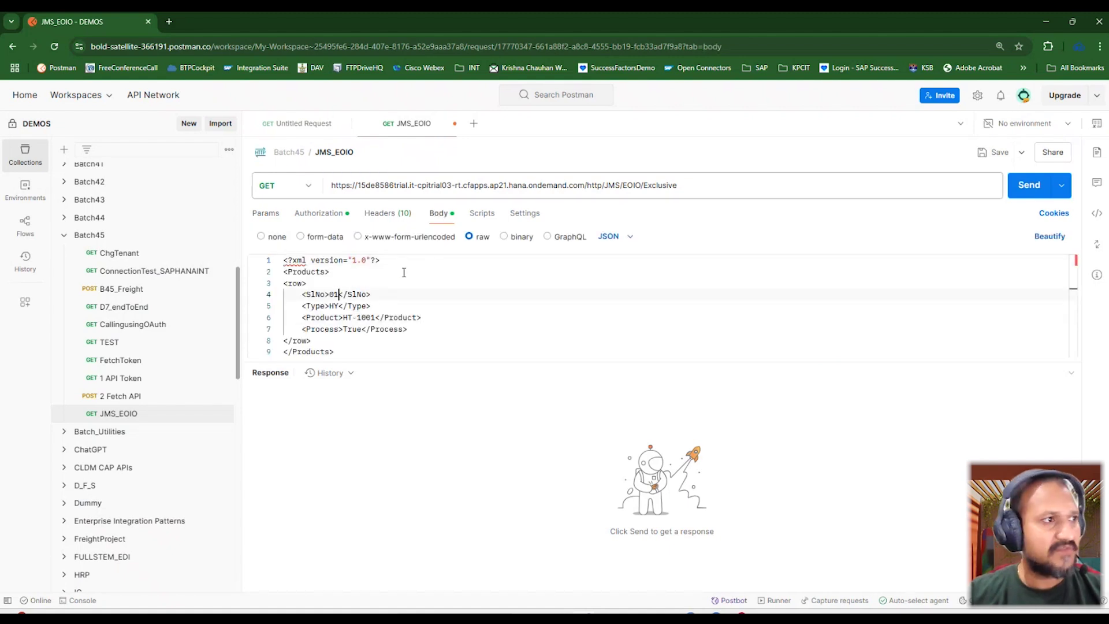
pyautogui.click(1033, 190)
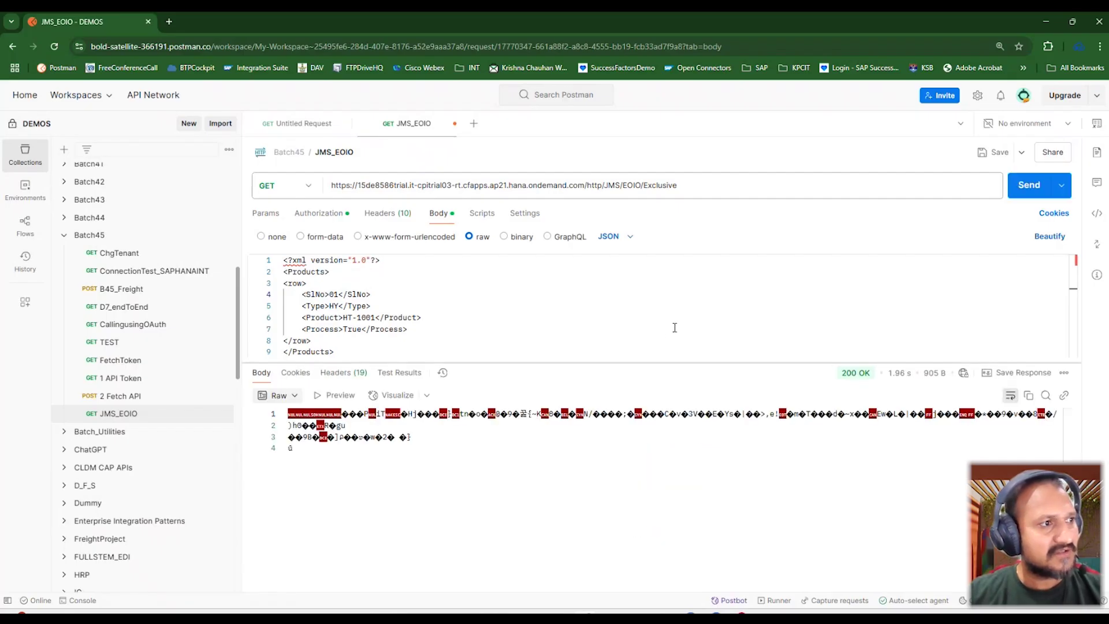
# Switch back to Integration Suite, refresh the message queues and list the messages in Demo_EOIO_Exclusive.
pyautogui.hotkey('alt', 'Tab')
pyautogui.click(338, 146)
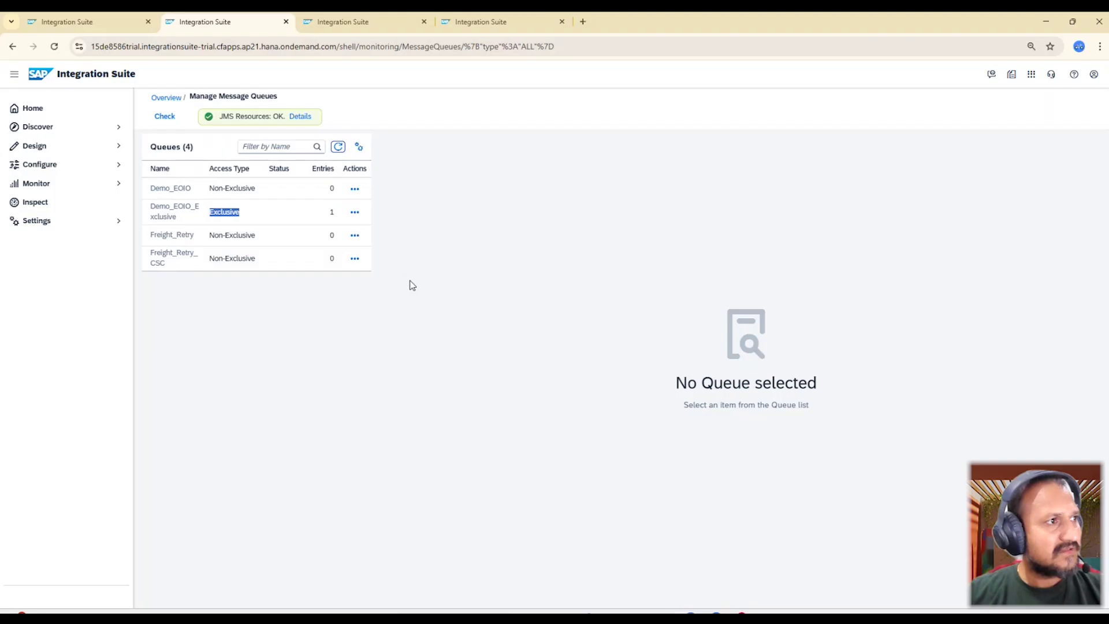
pyautogui.click(179, 206)
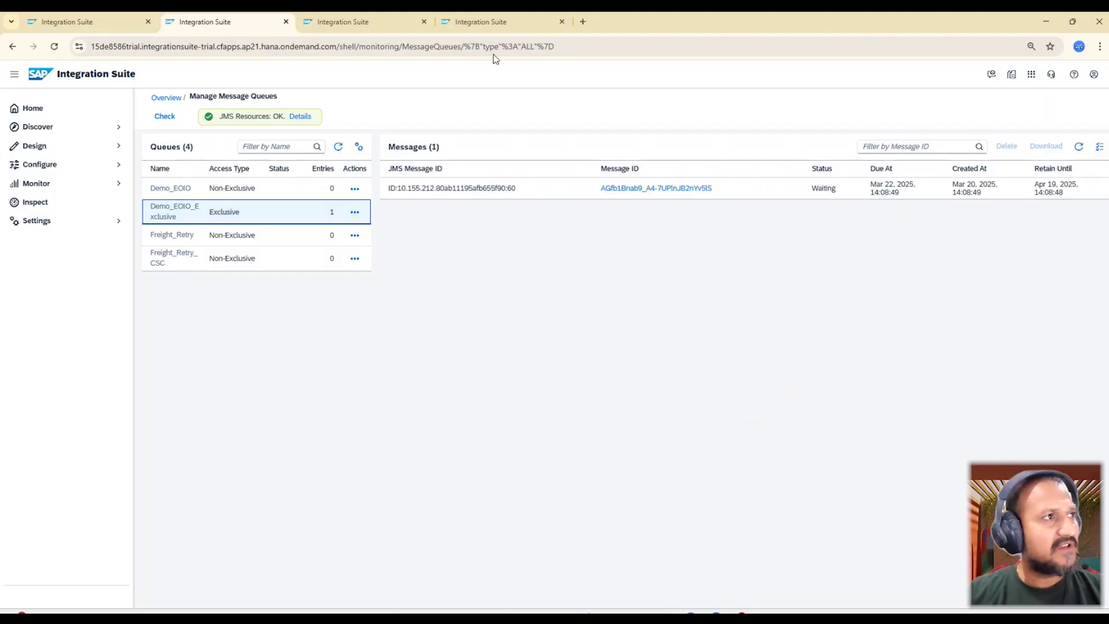
# Open message processing for all artifacts in the past hour and check the EOIO_Sender_JMS_Exclusive message's correlation ID.
pyautogui.click(399, 22)
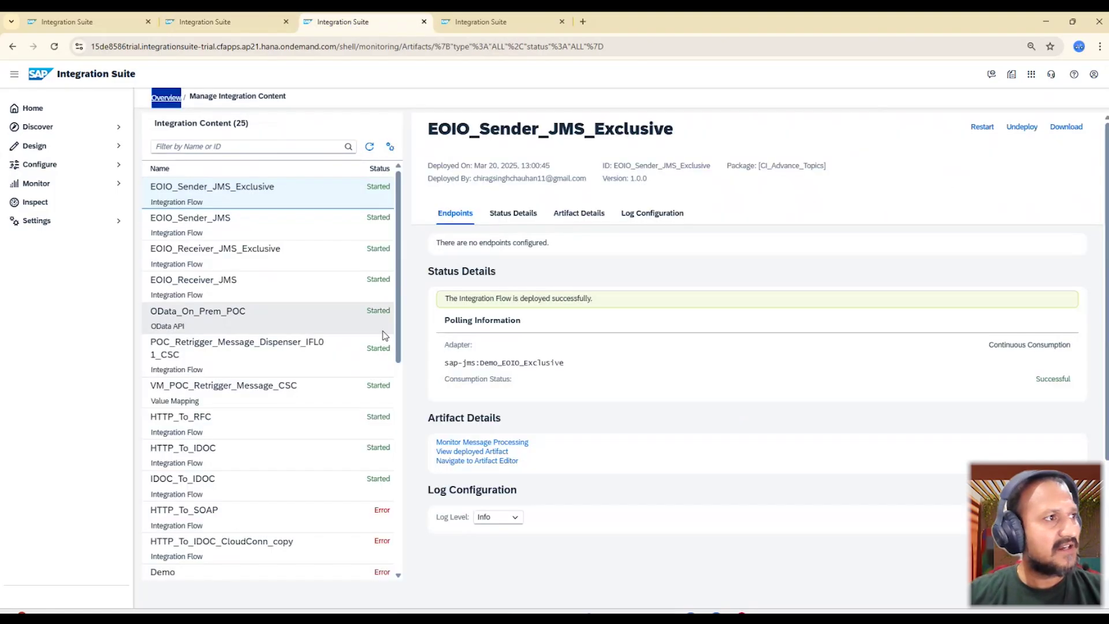
pyautogui.click(173, 102)
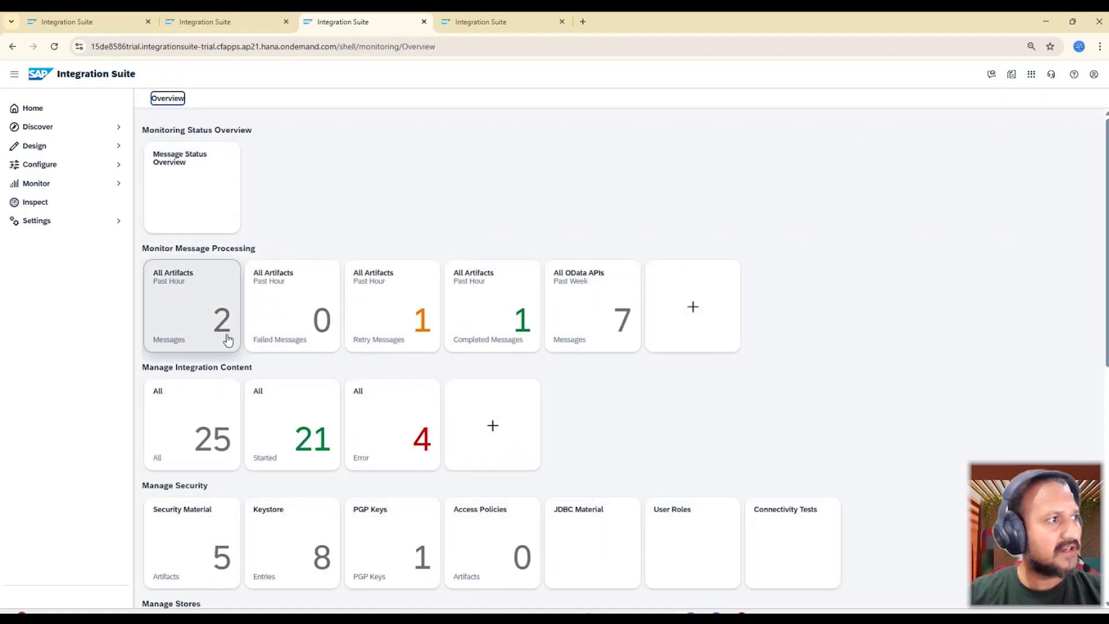
pyautogui.click(197, 305)
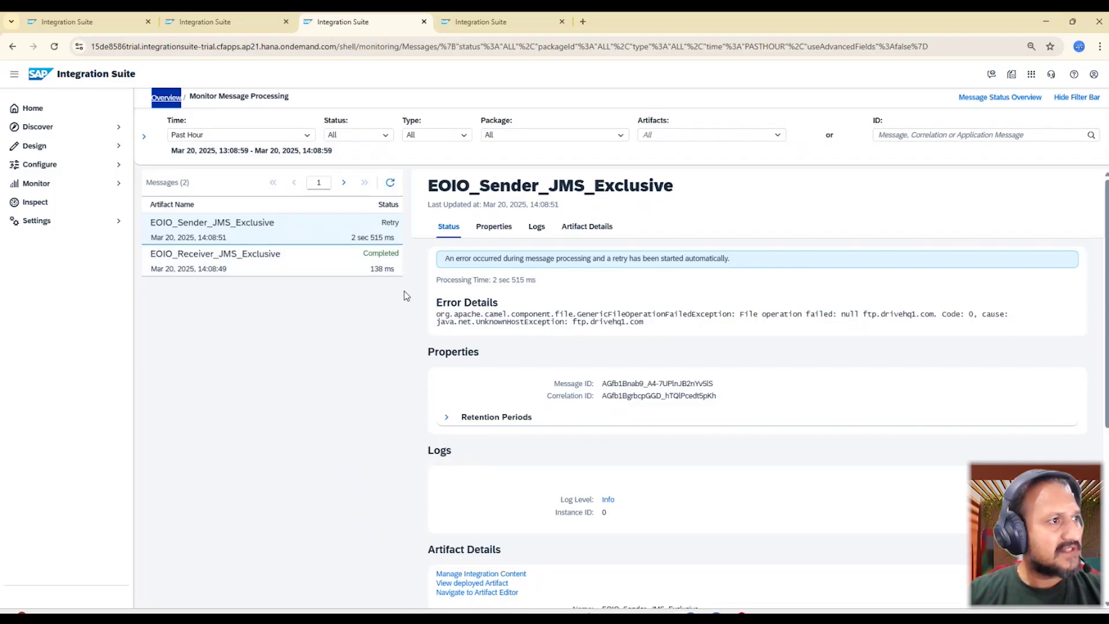
pyautogui.click(604, 395)
pyautogui.moveTo(603, 395); pyautogui.dragTo(685, 398)
# Copy the correlation ID of the EOIO_Receiver_JMS_Exclusive message into the JMS Adapter notes in Notepad, below the existing lines.
pyautogui.click(261, 264)
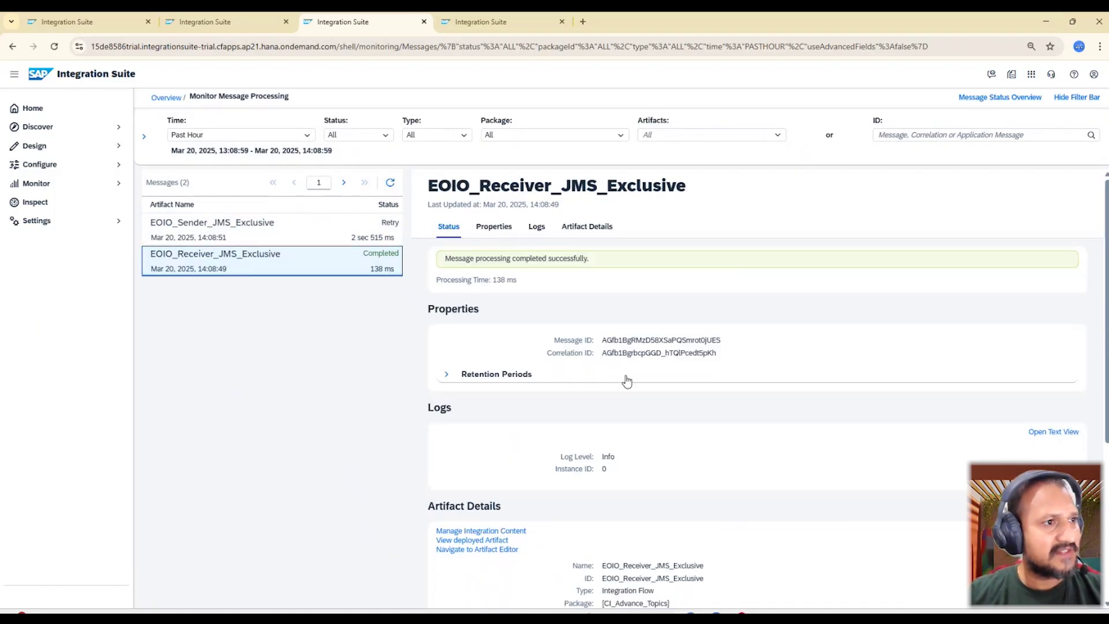
pyautogui.moveTo(603, 353); pyautogui.dragTo(729, 368)
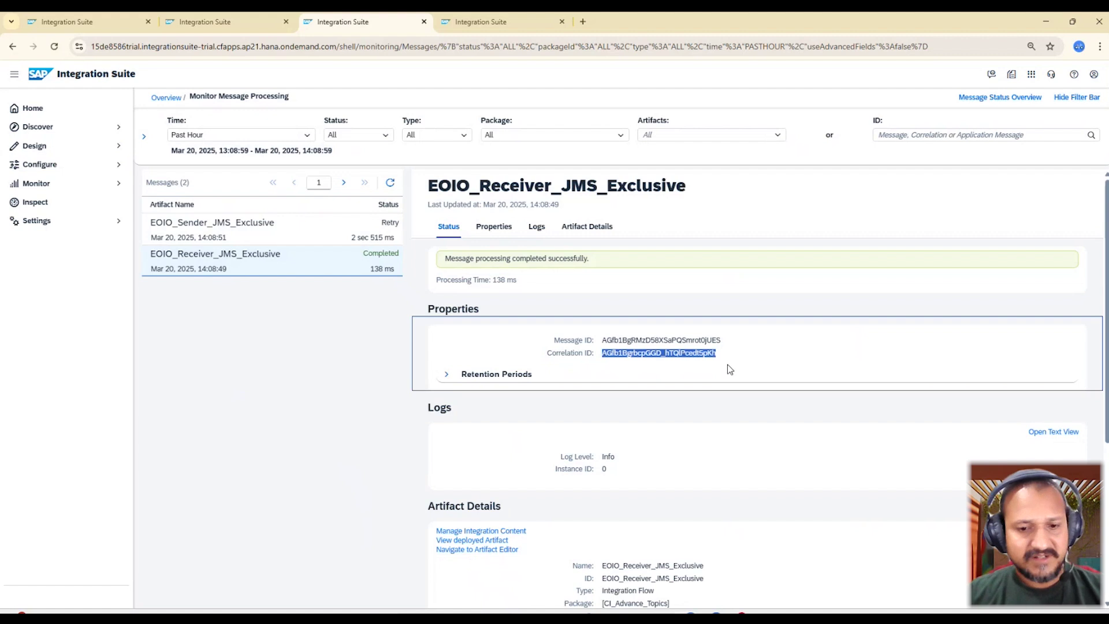
pyautogui.hotkey('ctrl', 'c')
pyautogui.hotkey('alt', 'Tab')
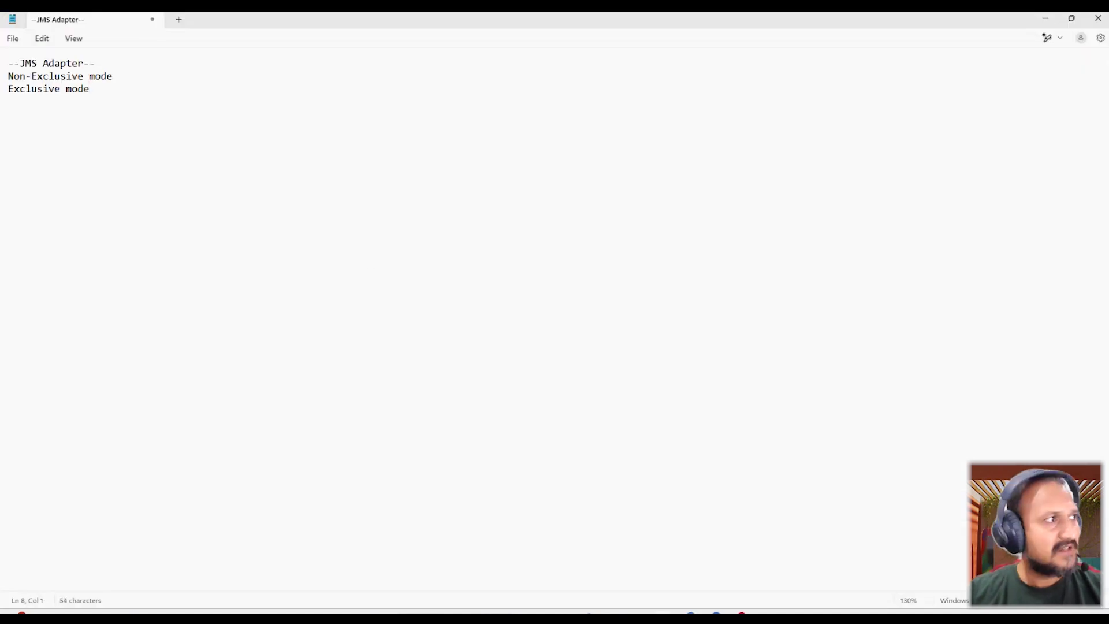
pyautogui.press('Return')
pyautogui.press('Return')
pyautogui.hotkey('ctrl', 'v')
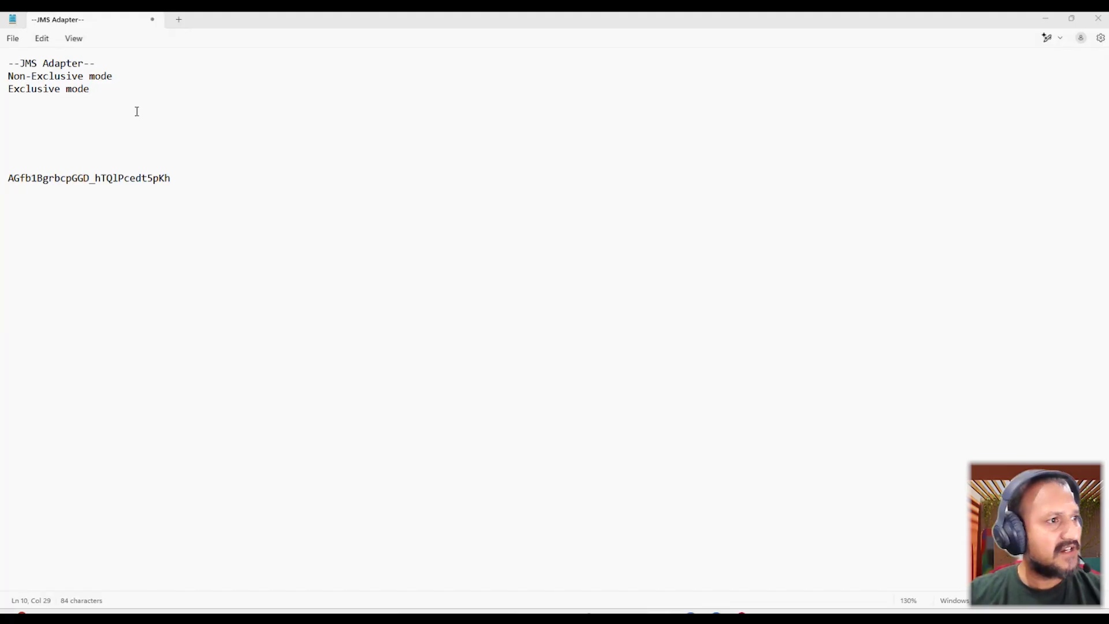
# Return to Integration Suite's message monitor and search for messages by the copied correlation ID.
pyautogui.hotkey('alt', 'Tab')
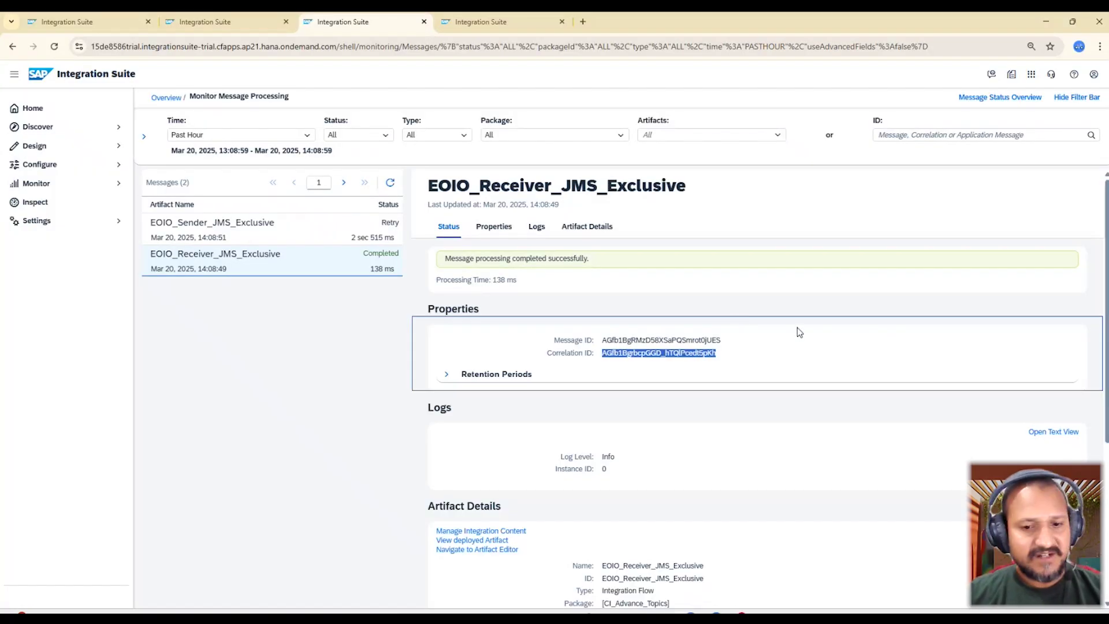
pyautogui.click(928, 135)
pyautogui.hotkey('ctrl', 'v')
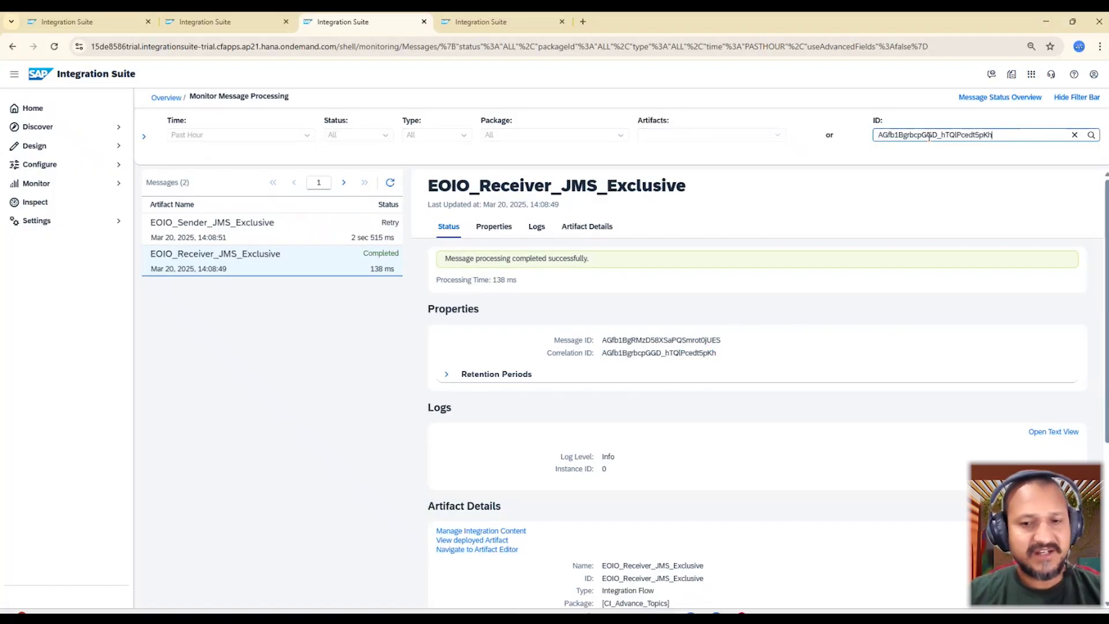
pyautogui.press('Return')
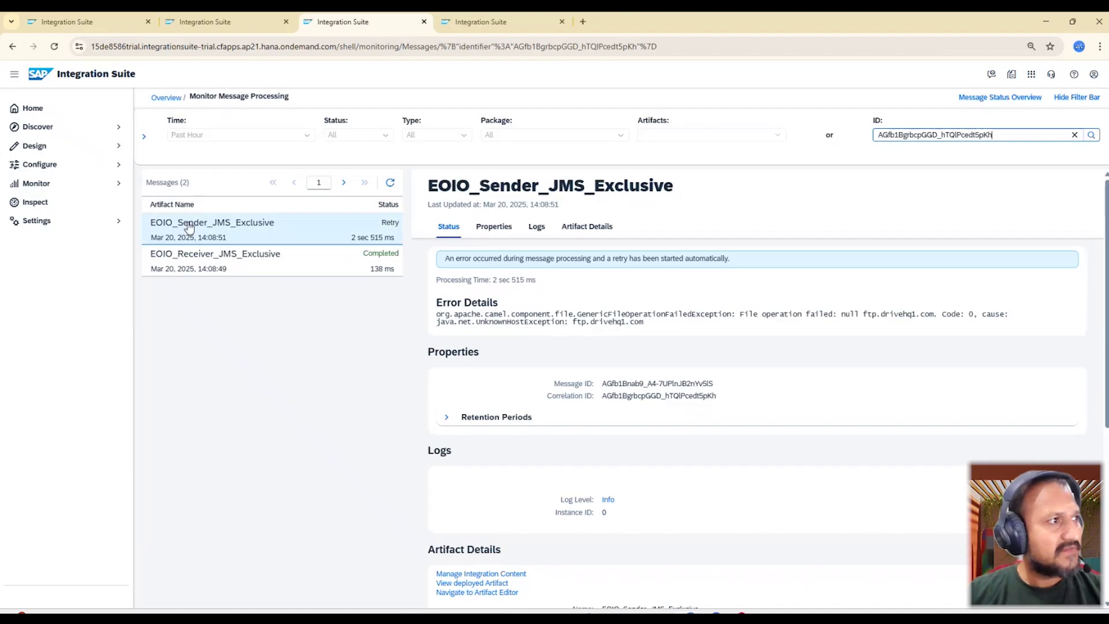
# Examine the error details of the EOIO_Sender_JMS_Exclusive message and return to the Demo_EOIO_Exclusive queue's message list.
pyautogui.moveTo(152, 222); pyautogui.dragTo(290, 223)
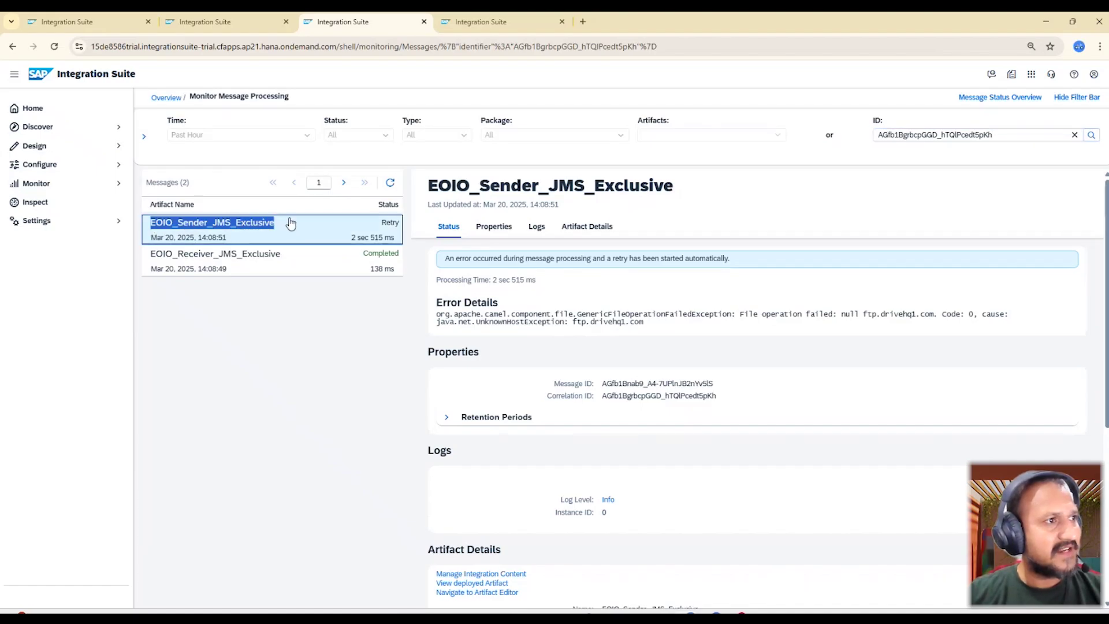
pyautogui.click(769, 317)
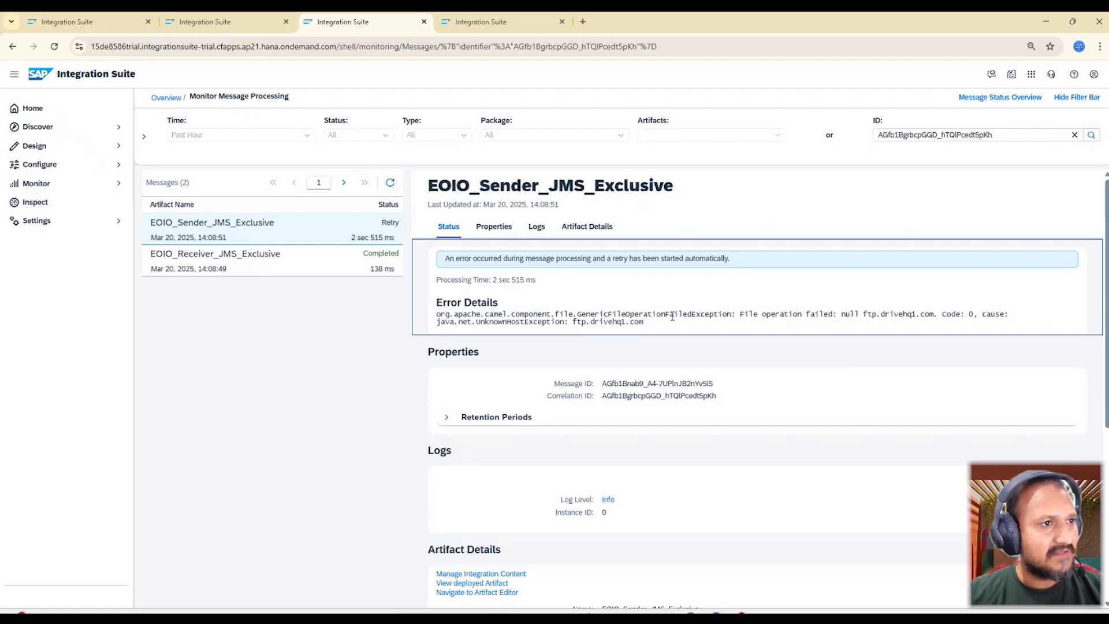
pyautogui.moveTo(853, 313); pyautogui.dragTo(938, 322)
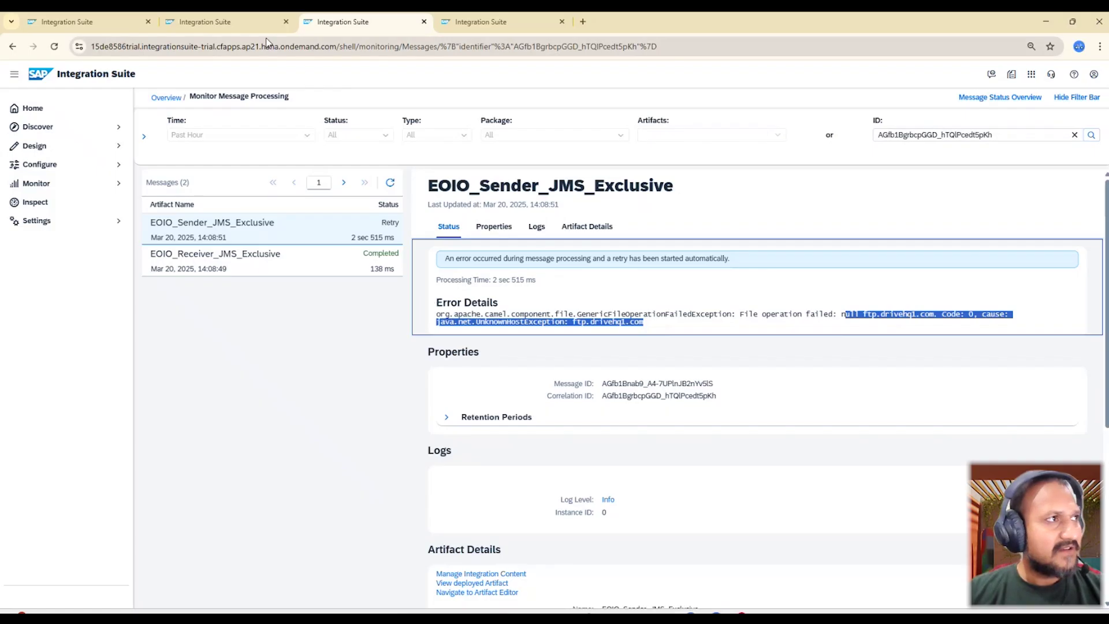
pyautogui.click(250, 21)
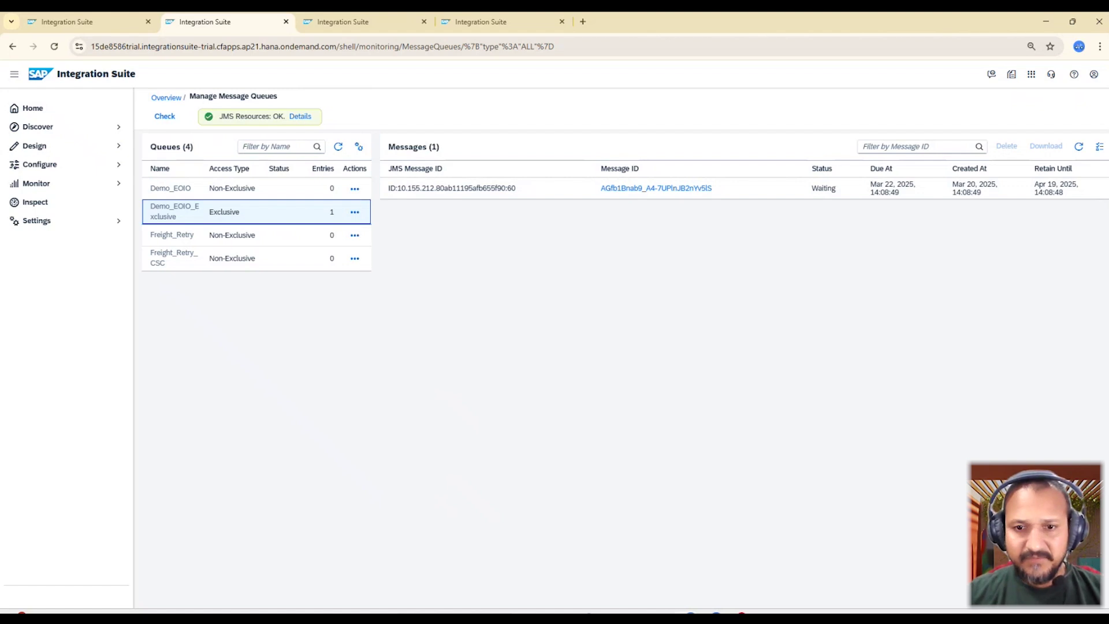
pyautogui.hotkey('alt', 'Tab')
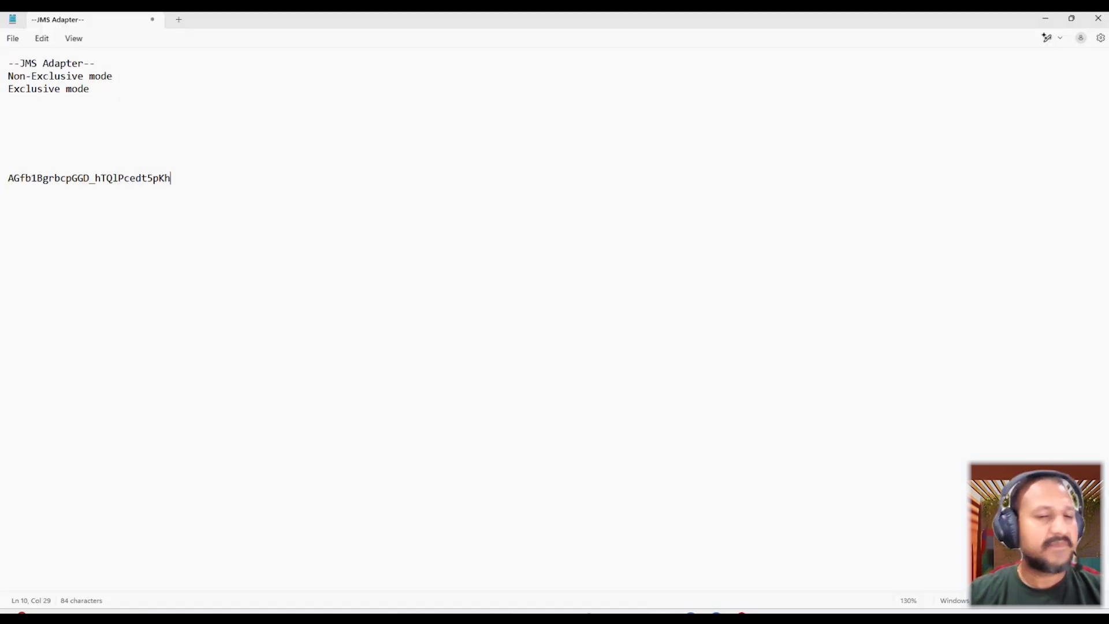
pyautogui.hotkey('alt', 'Tab')
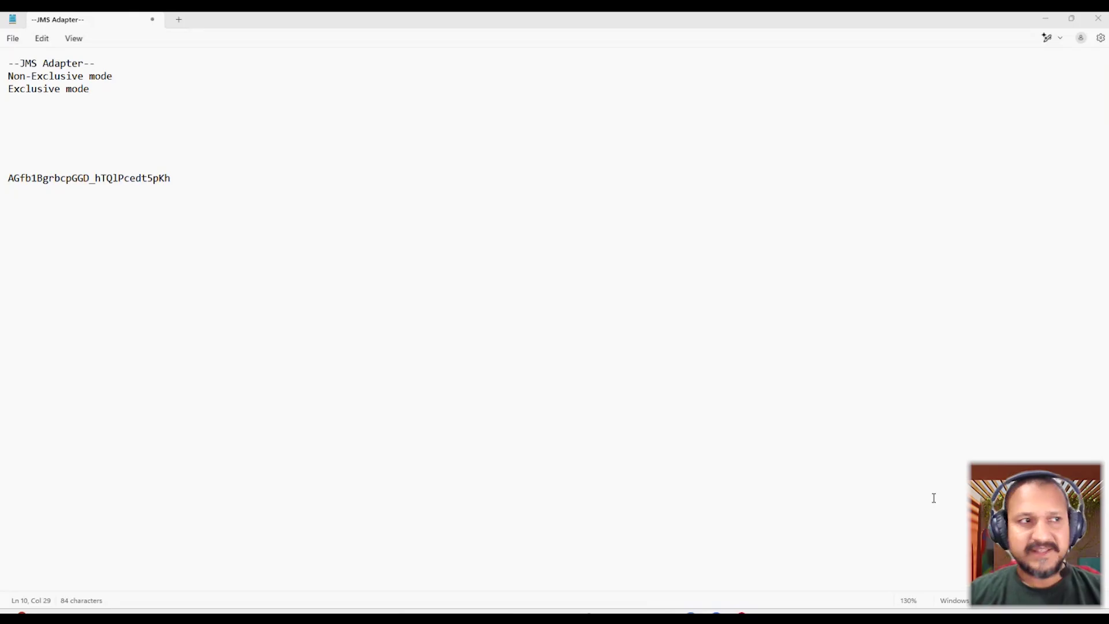
pyautogui.click(411, 376)
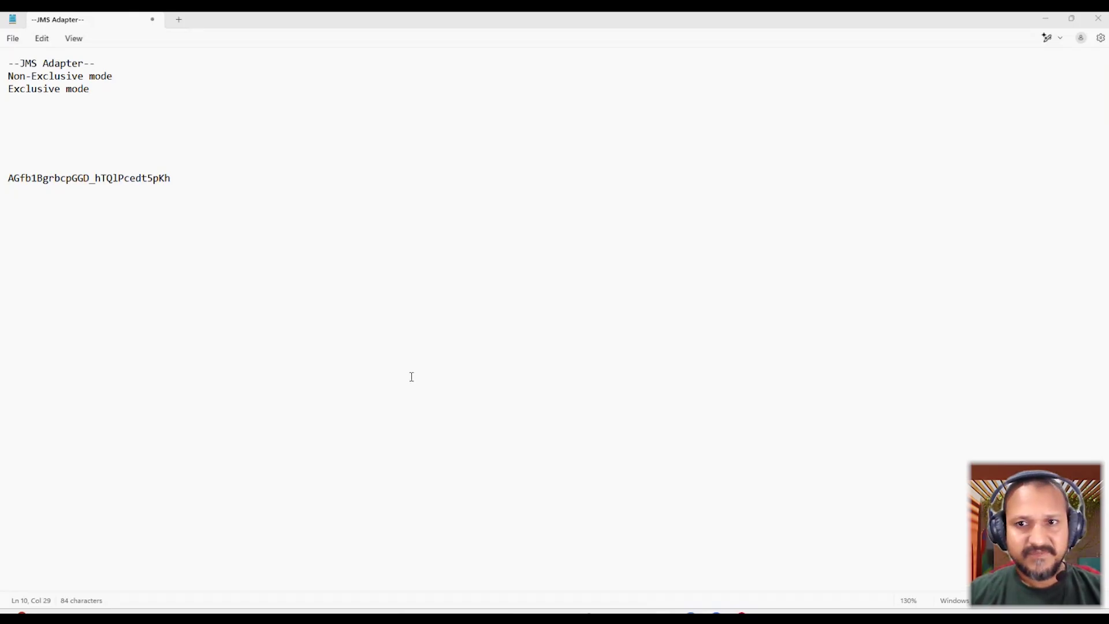
# Switch to Postman, change SlNo to 02 in the JMS_EOIO request body and send the request.
pyautogui.hotkey('alt', 'Tab')
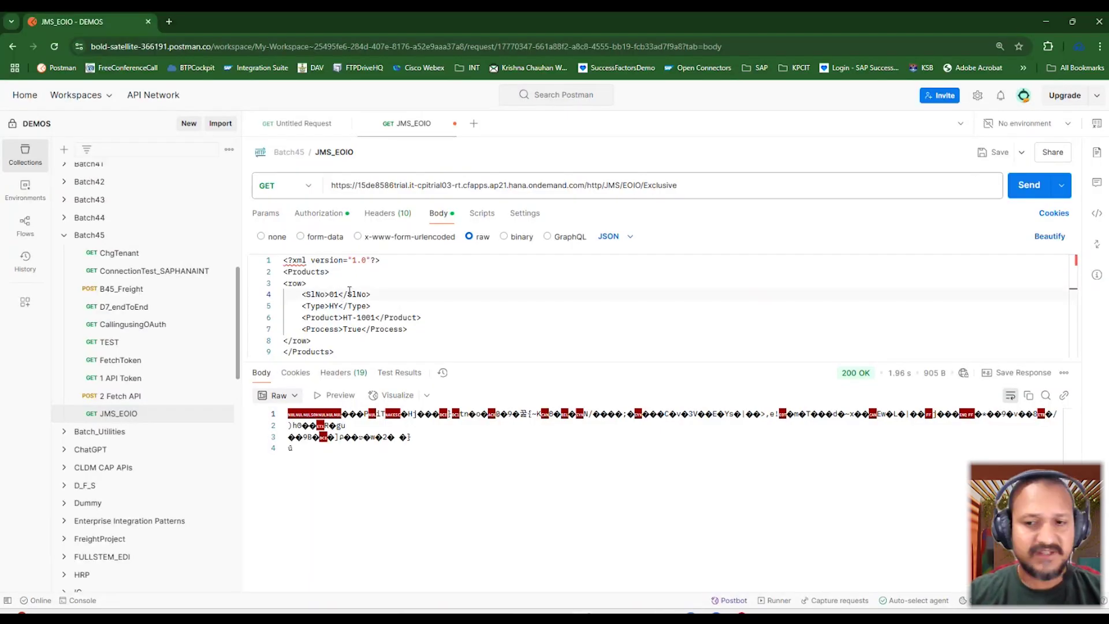
pyautogui.press('BackSpace')
pyautogui.write('2')
pyautogui.click(1015, 194)
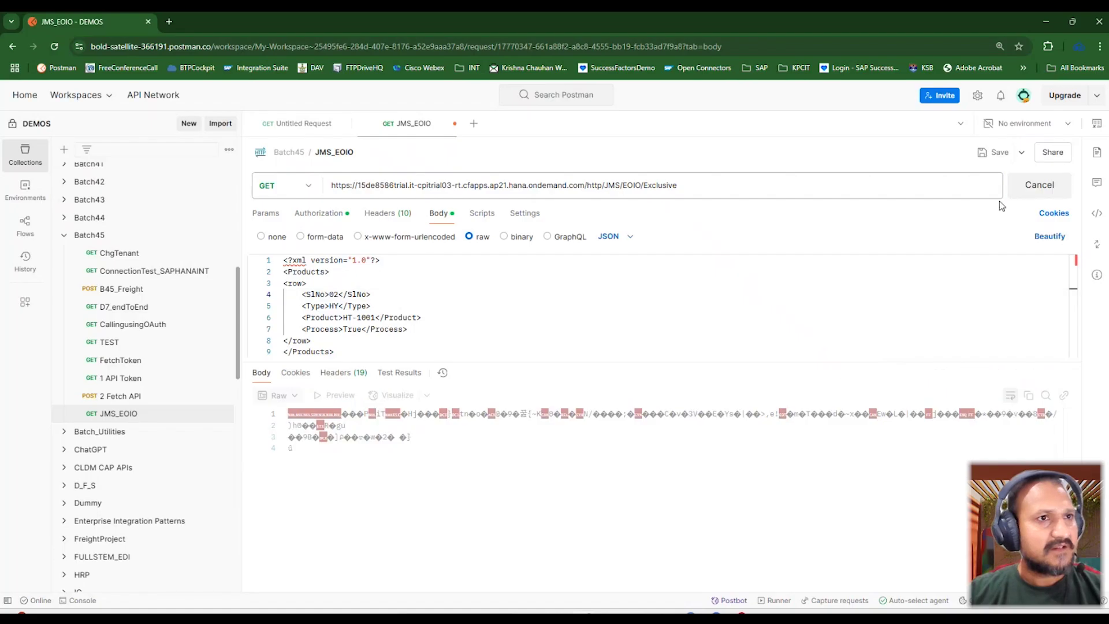
pyautogui.moveTo(301, 305); pyautogui.dragTo(619, 302)
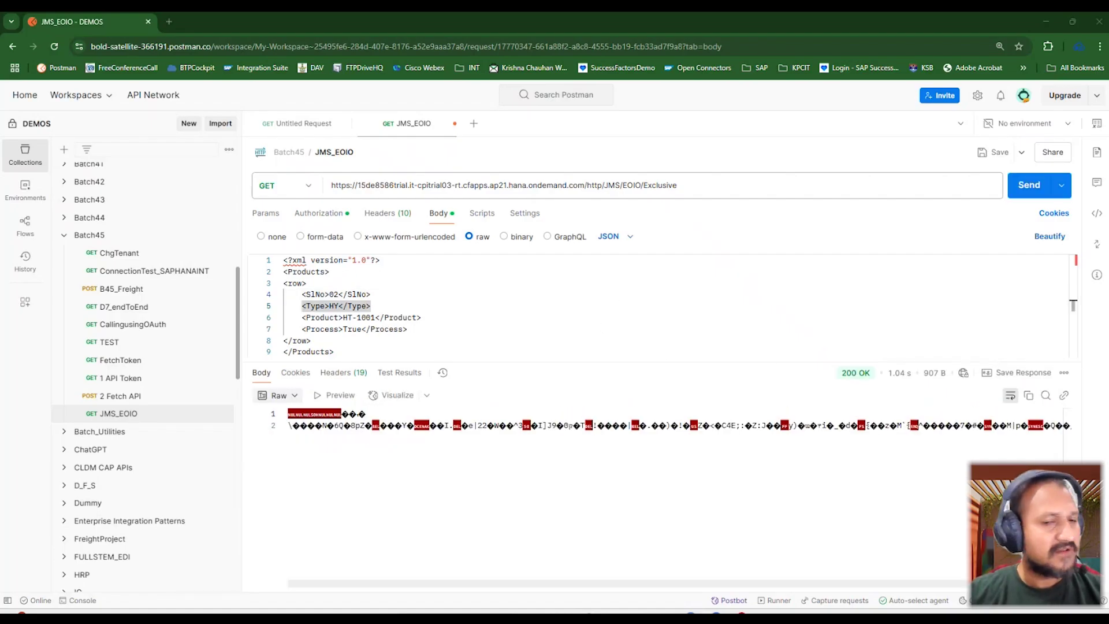
# Switch to Integration Suite, refresh the message queues and compare the due times of the messages in Demo_EOIO_Exclusive.
pyautogui.hotkey('alt', 'Tab')
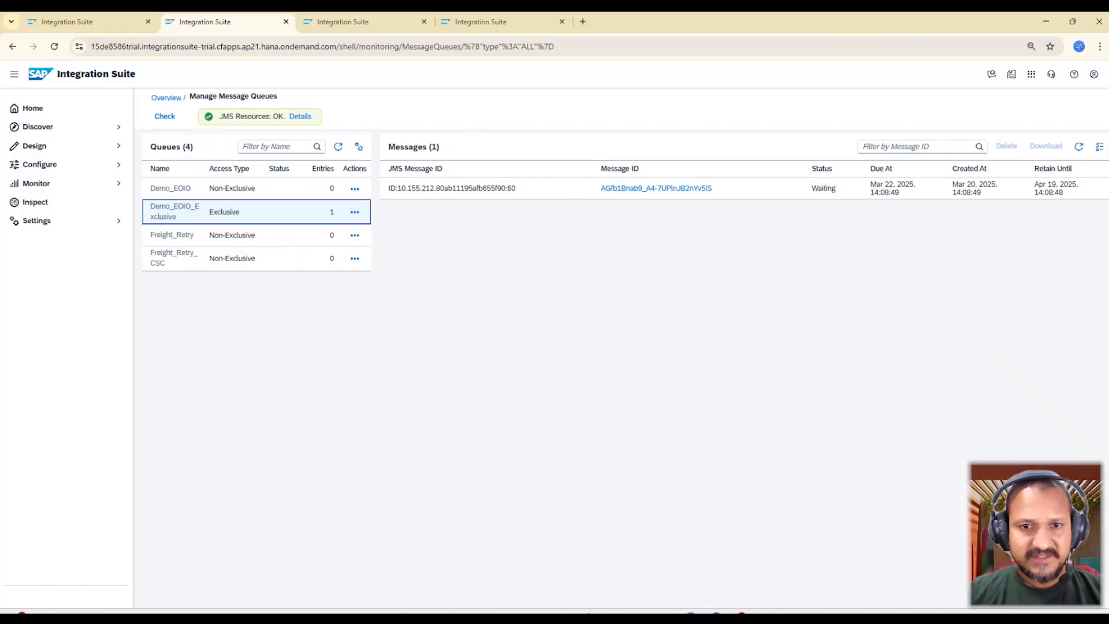
pyautogui.click(339, 149)
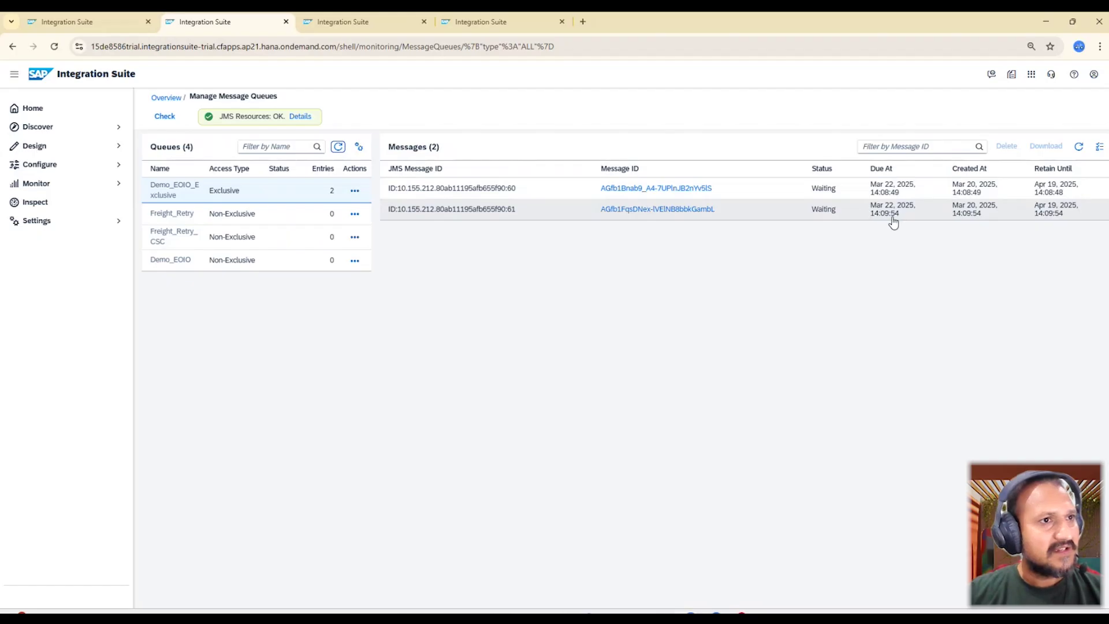
pyautogui.moveTo(870, 205); pyautogui.dragTo(877, 222)
pyautogui.doubleClick(884, 193)
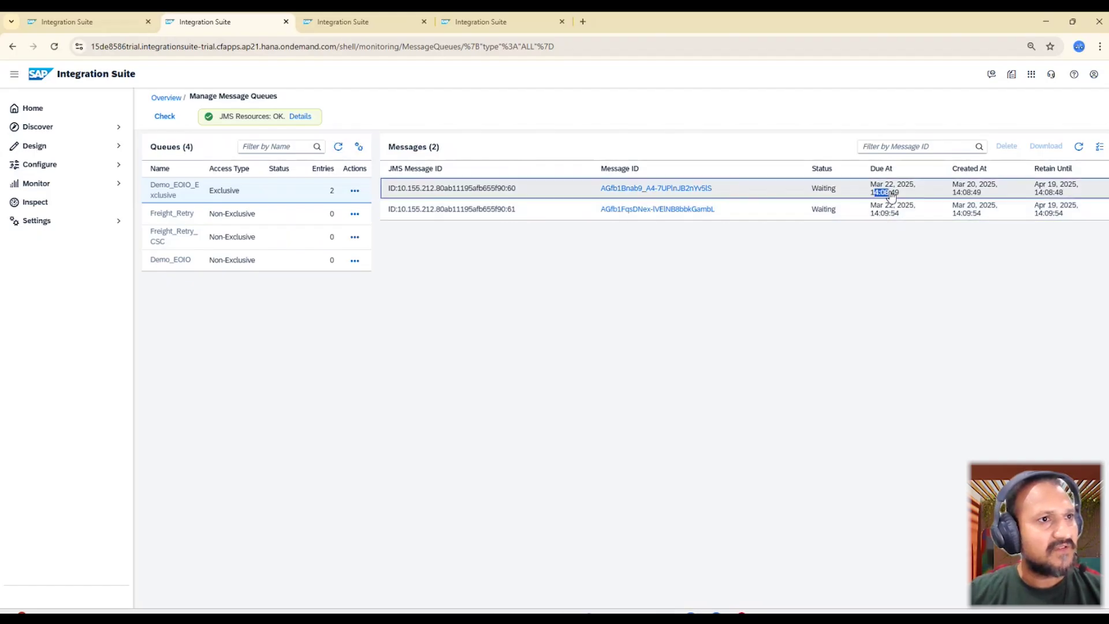
pyautogui.click(910, 273)
# Refresh the message processing monitor and clear the correlation ID filter to list all messages from the past hour.
pyautogui.click(376, 23)
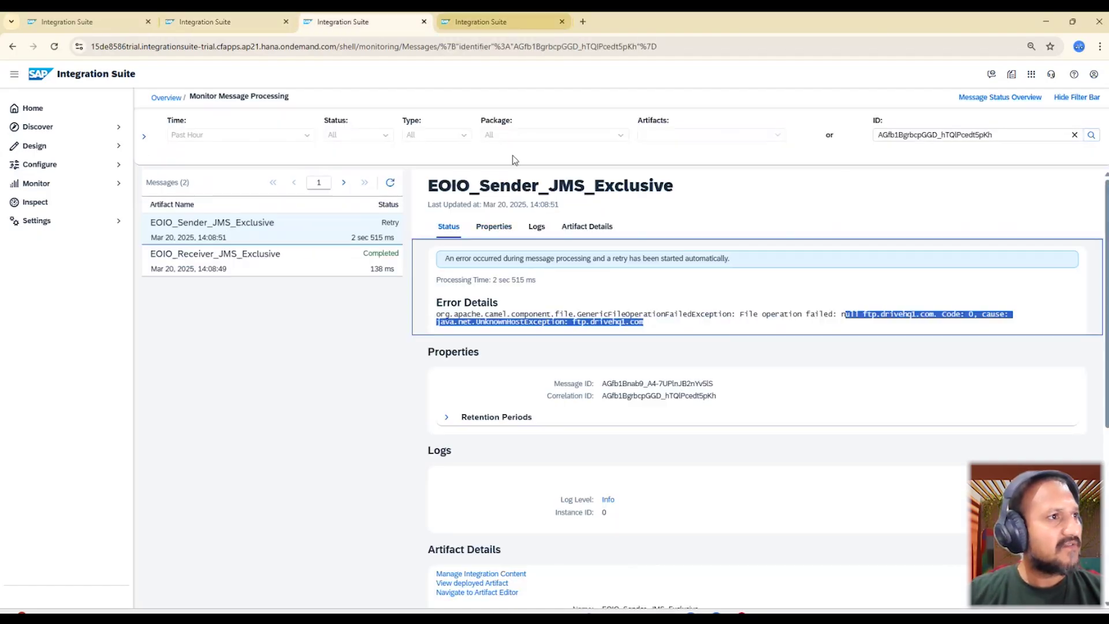
pyautogui.click(391, 183)
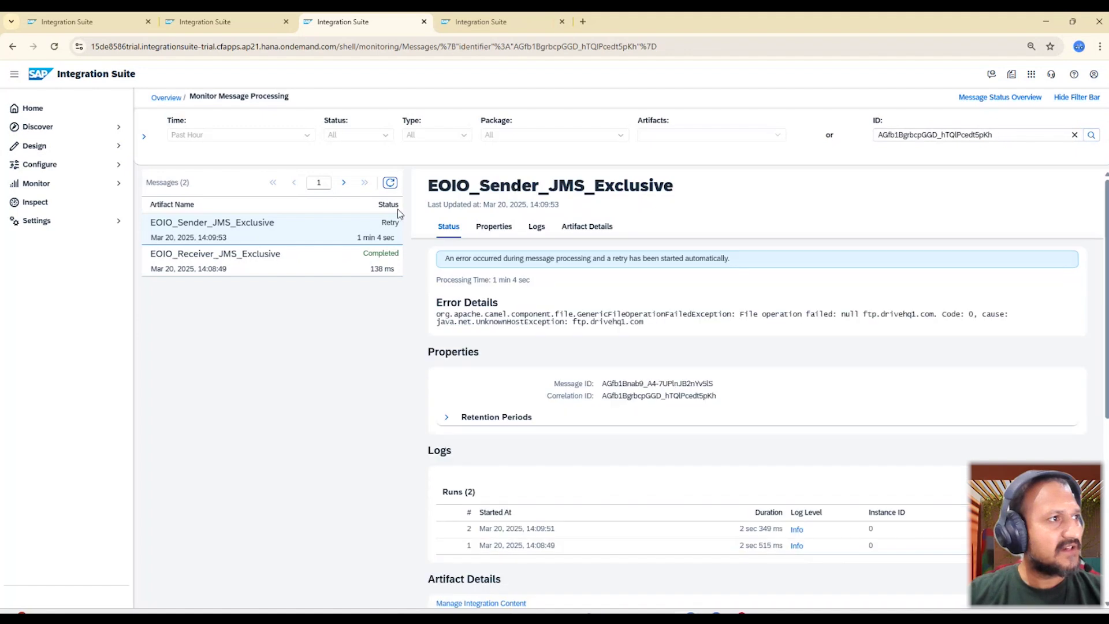
pyautogui.click(1074, 135)
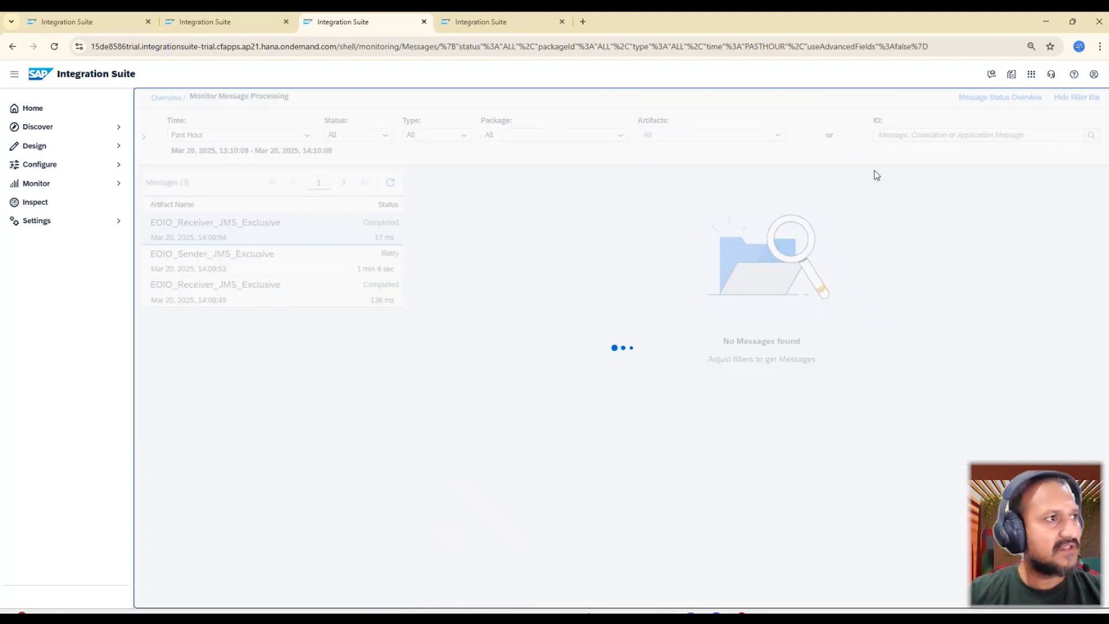
# Refresh the message list and examine the correlation ID of the newest EOIO_Receiver_JMS_Exclusive message.
pyautogui.click(391, 183)
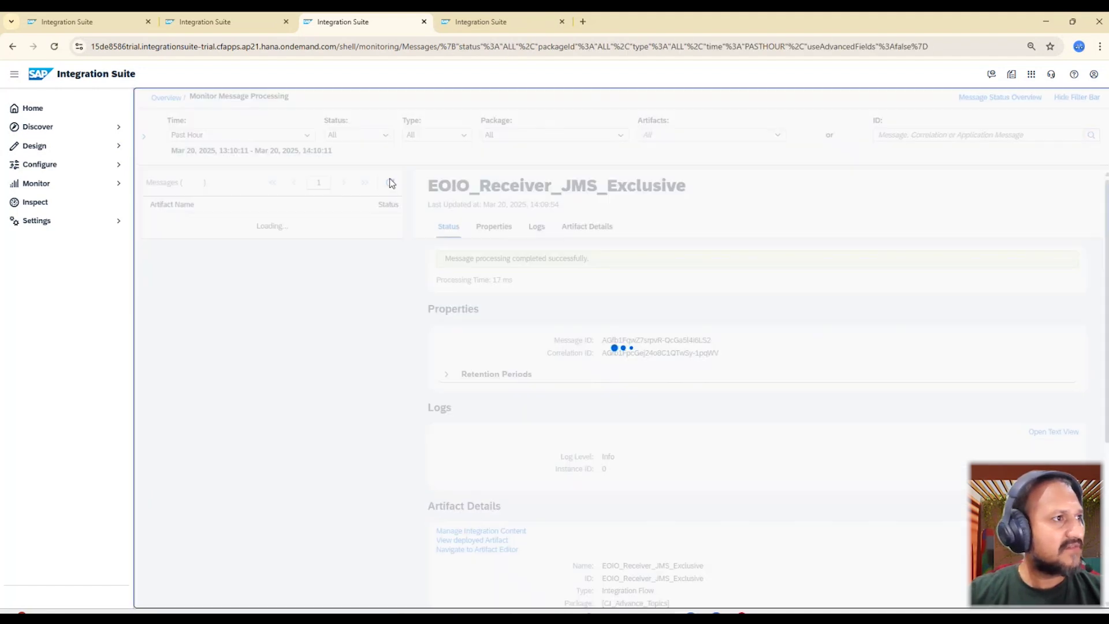
pyautogui.click(391, 182)
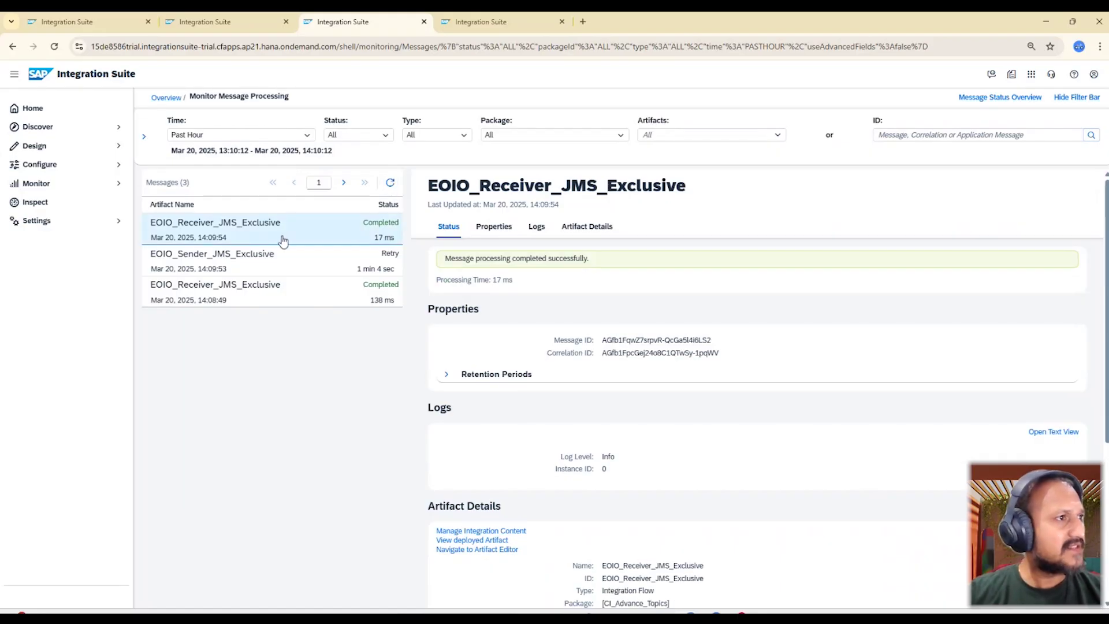
pyautogui.click(242, 233)
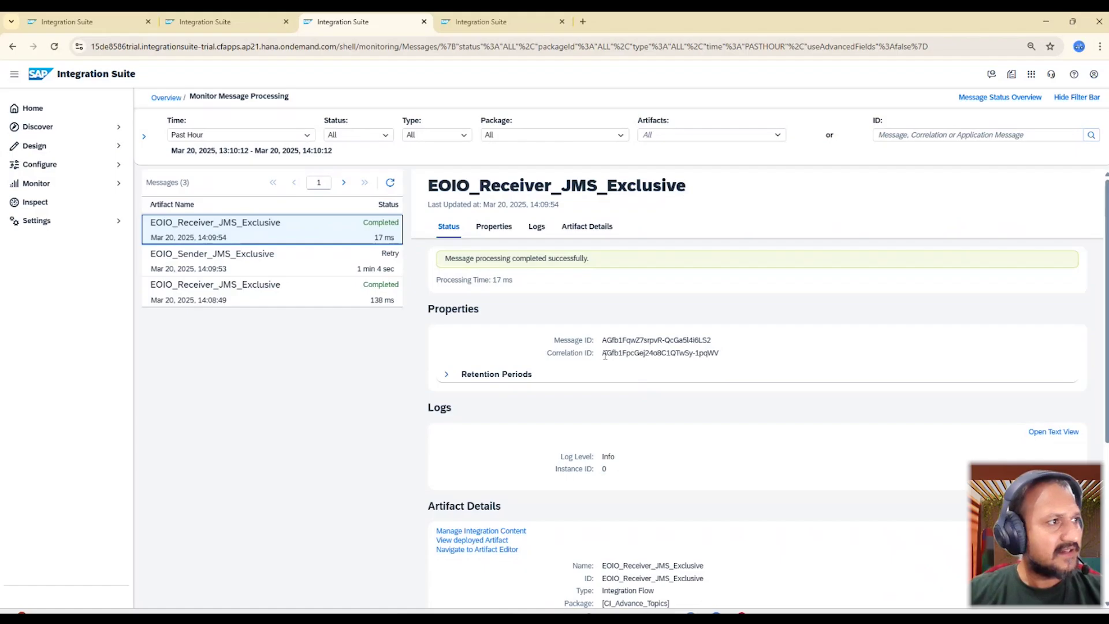
pyautogui.moveTo(605, 355); pyautogui.dragTo(746, 357)
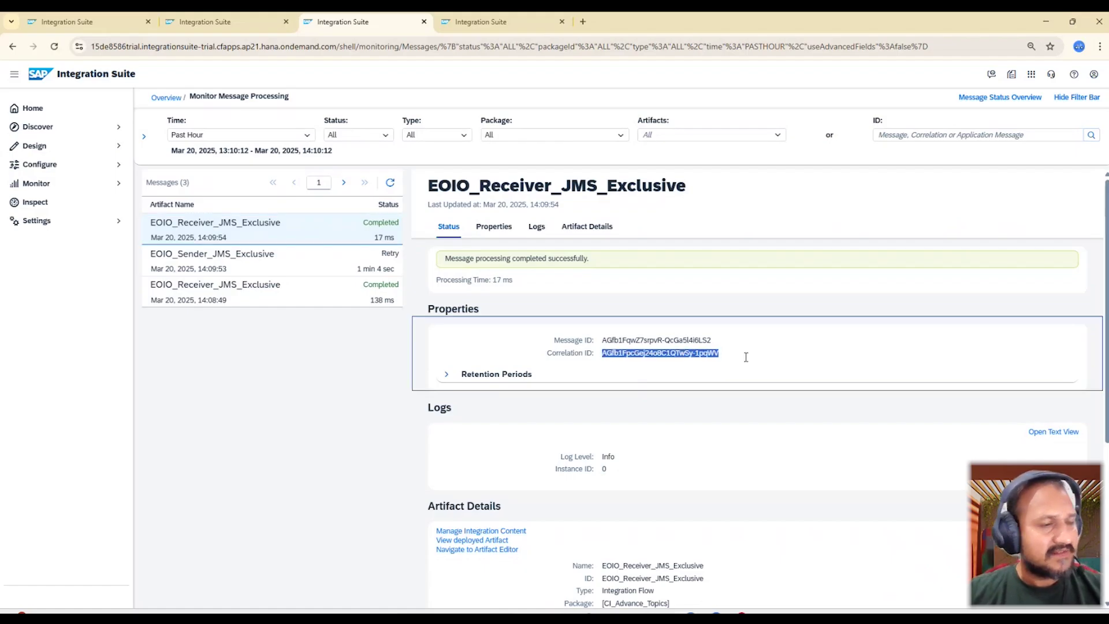
pyautogui.hotkey('alt', 'Tab')
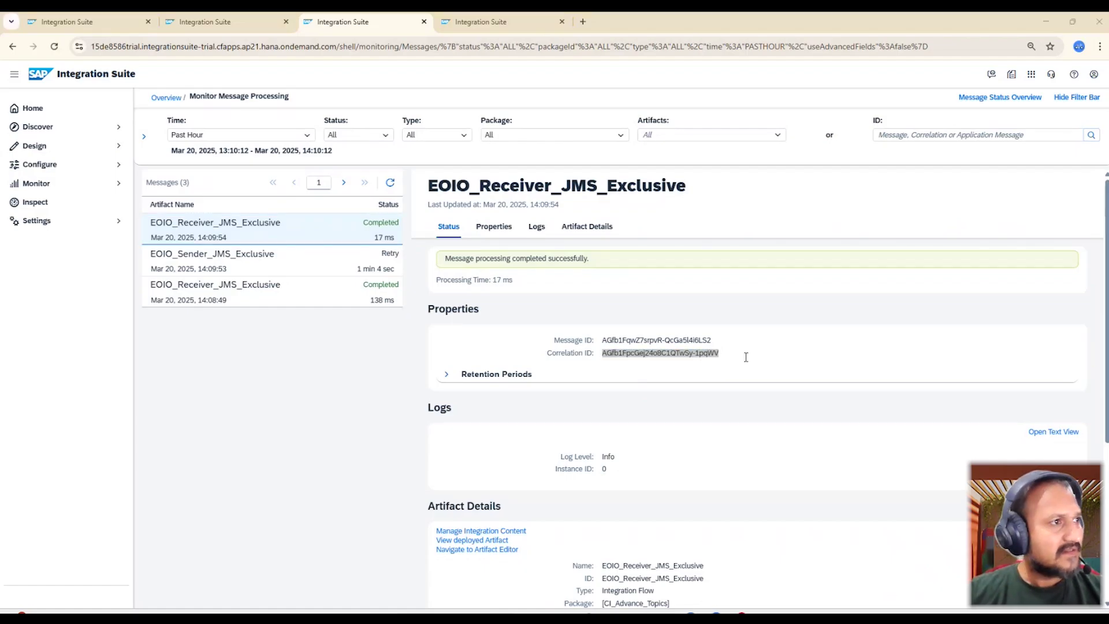
pyautogui.click(390, 182)
pyautogui.click(391, 183)
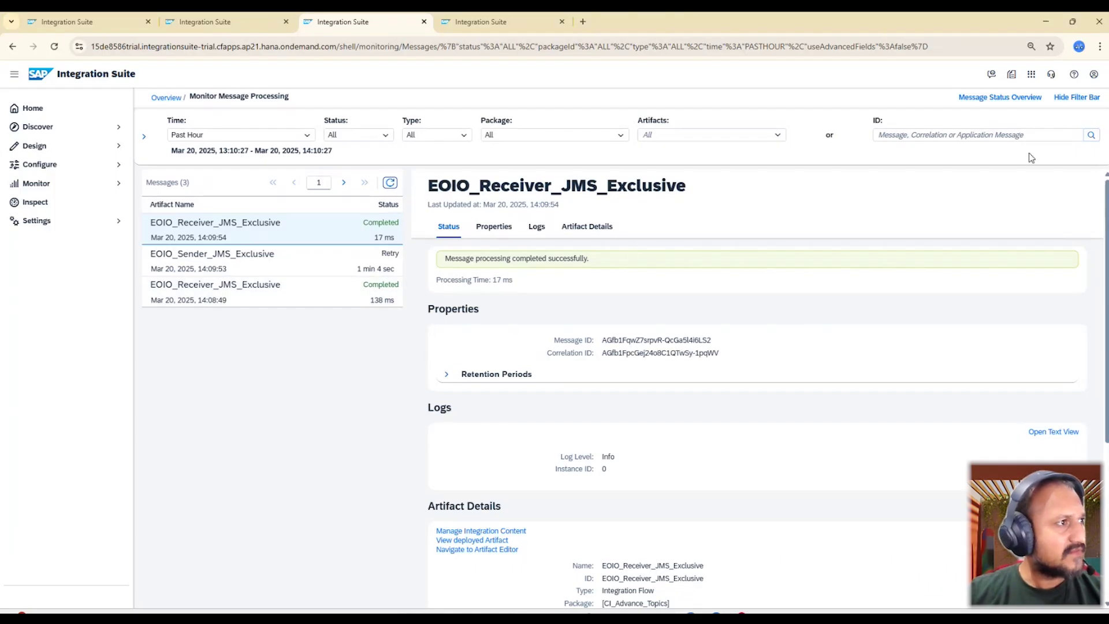
# Copy the correlation ID of the newest EOIO_Receiver_JMS_Exclusive message and filter the monitored messages by it.
pyautogui.click(268, 240)
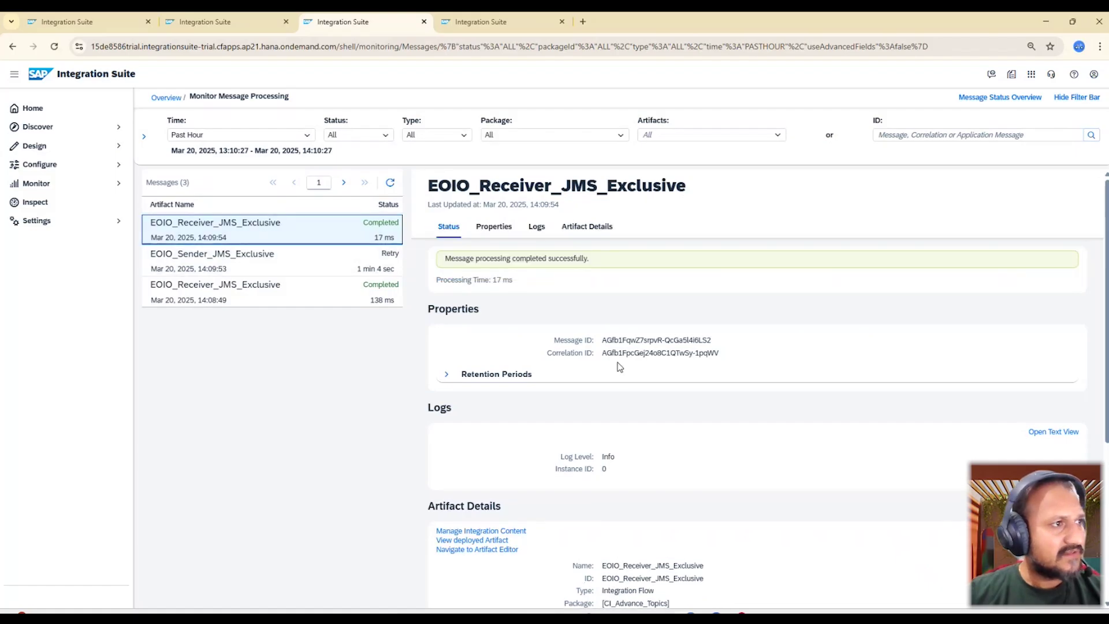
pyautogui.moveTo(601, 354); pyautogui.dragTo(725, 362)
pyautogui.hotkey('ctrl', 'c')
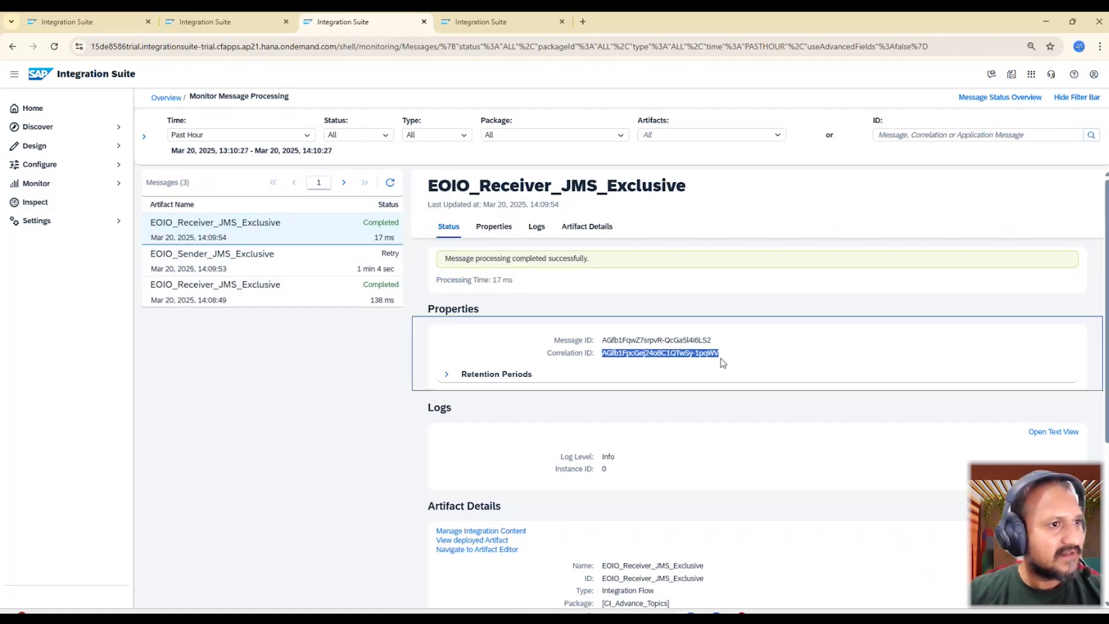
pyautogui.click(964, 134)
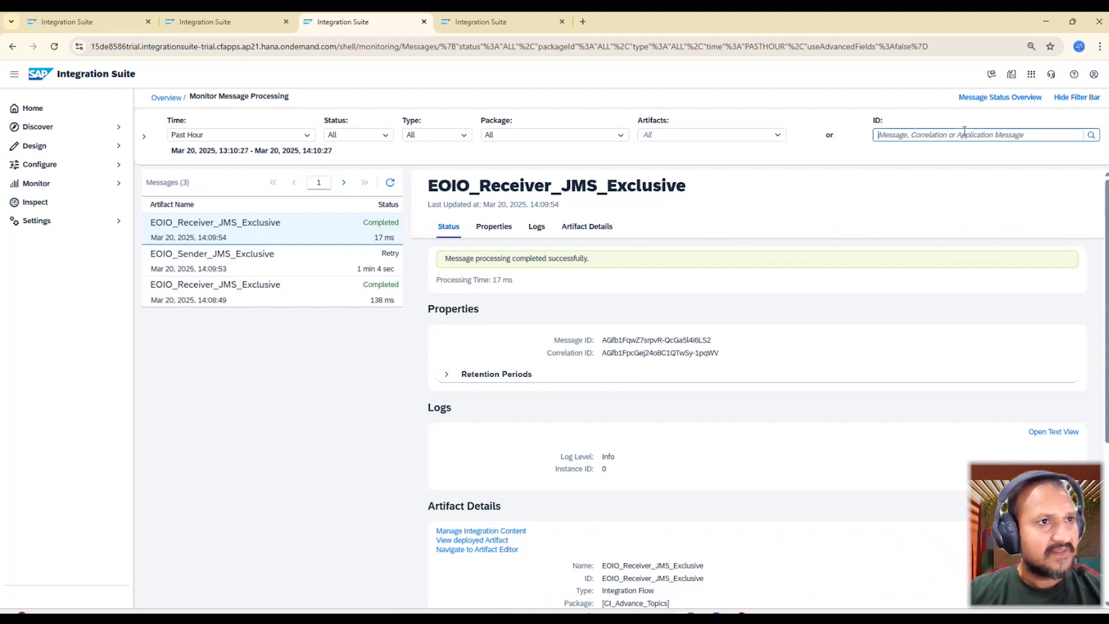
pyautogui.hotkey('ctrl', 'v')
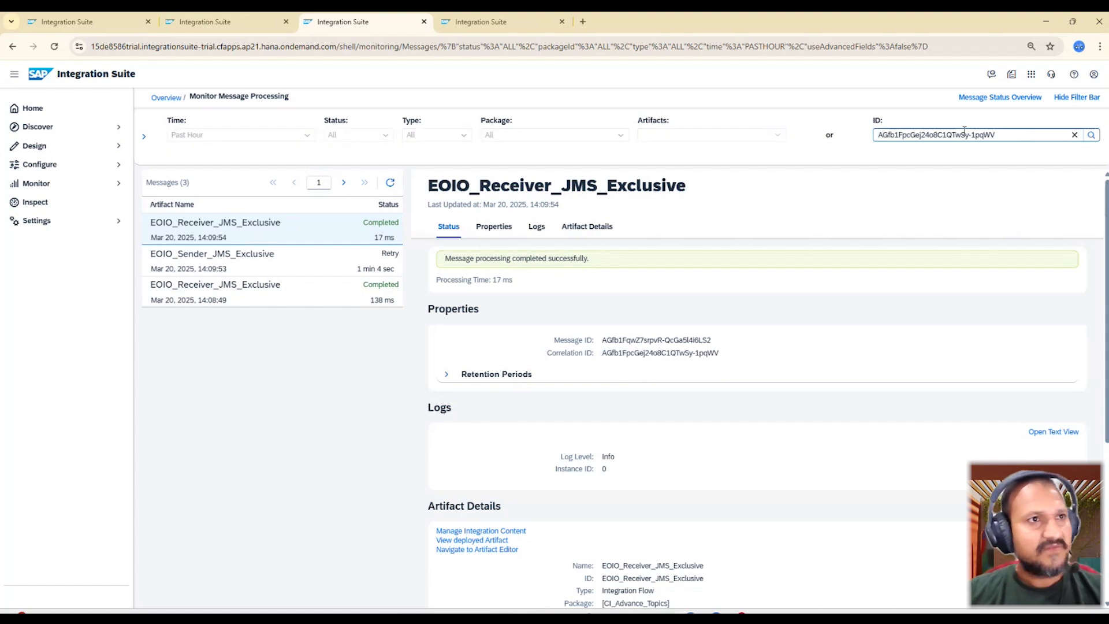
pyautogui.press('Return')
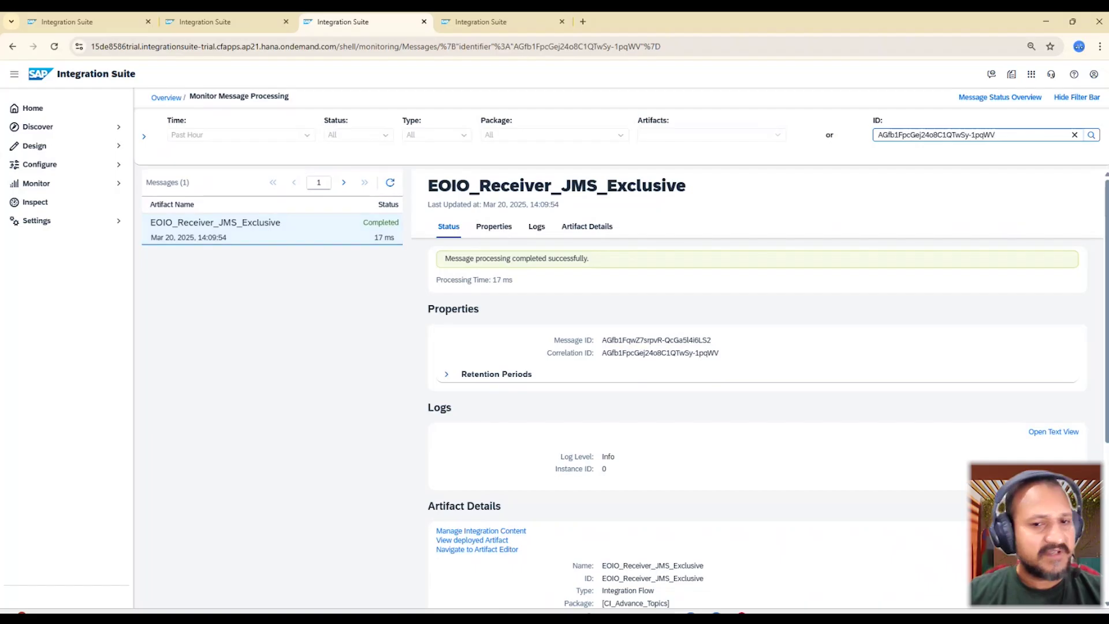
# Switch to Notepad, add five blank lines above the existing correlation ID and paste the copied ID directly above it.
pyautogui.hotkey('alt', 'Tab')
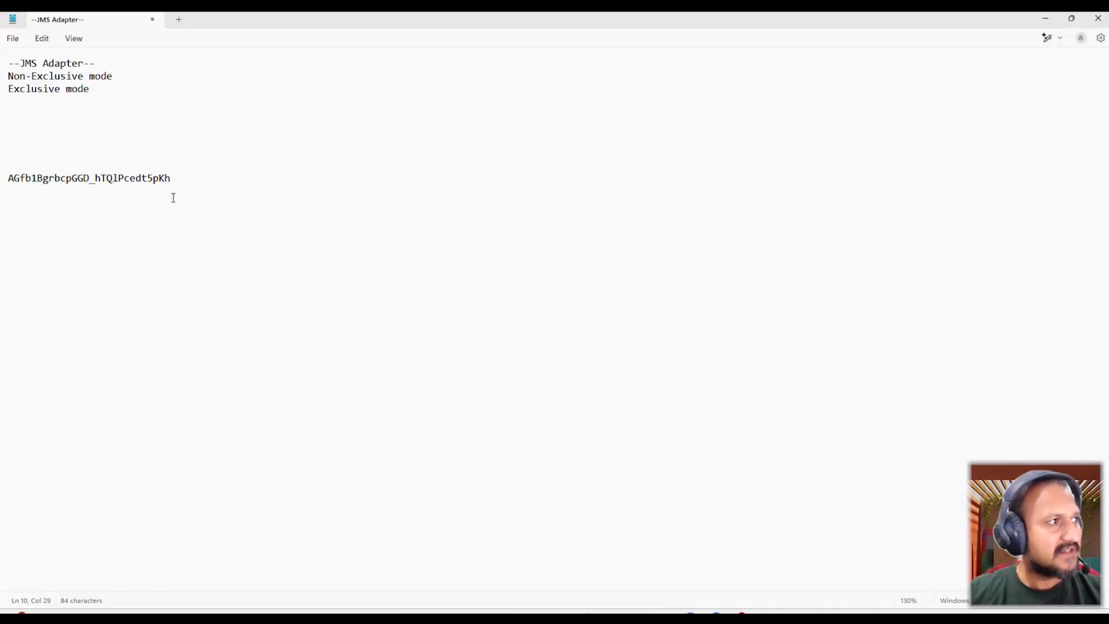
pyautogui.press('Up')
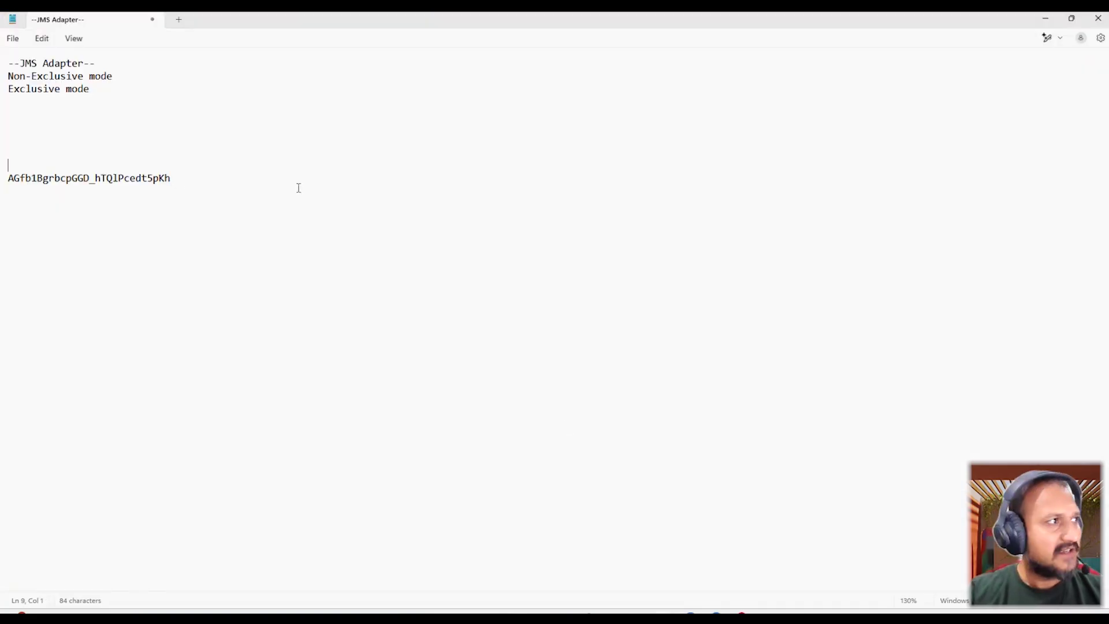
pyautogui.press('Return')
pyautogui.press('Return')
pyautogui.press('Return')
pyautogui.press('Return')
pyautogui.press('Return')
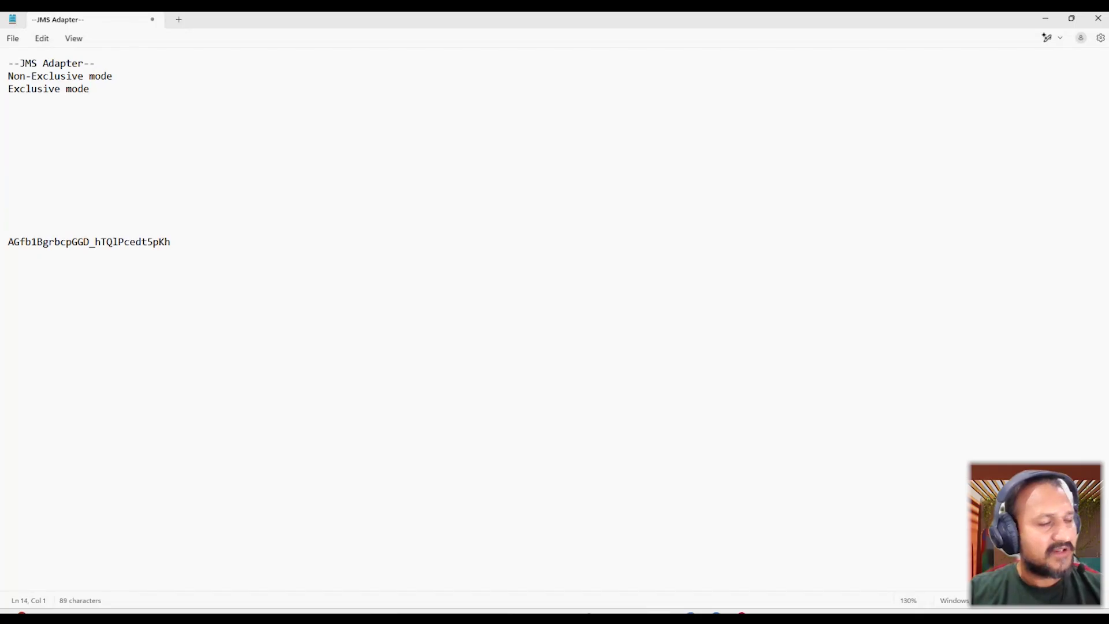
pyautogui.hotkey('ctrl', 'v')
pyautogui.hotkey('shift', 'Up')
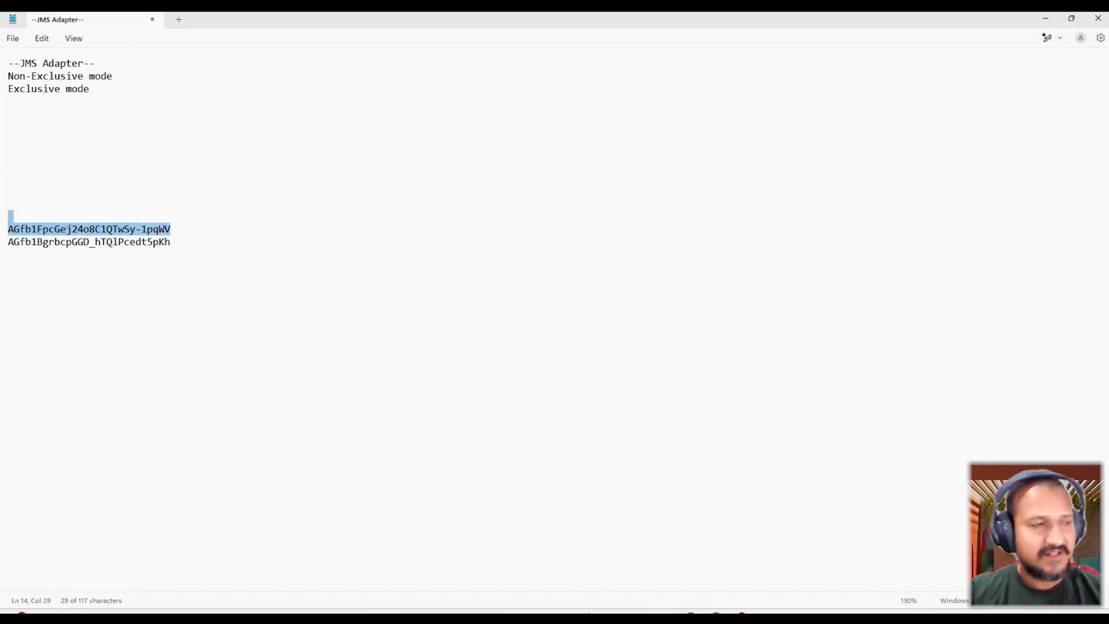
pyautogui.hotkey('shift', 'Right')
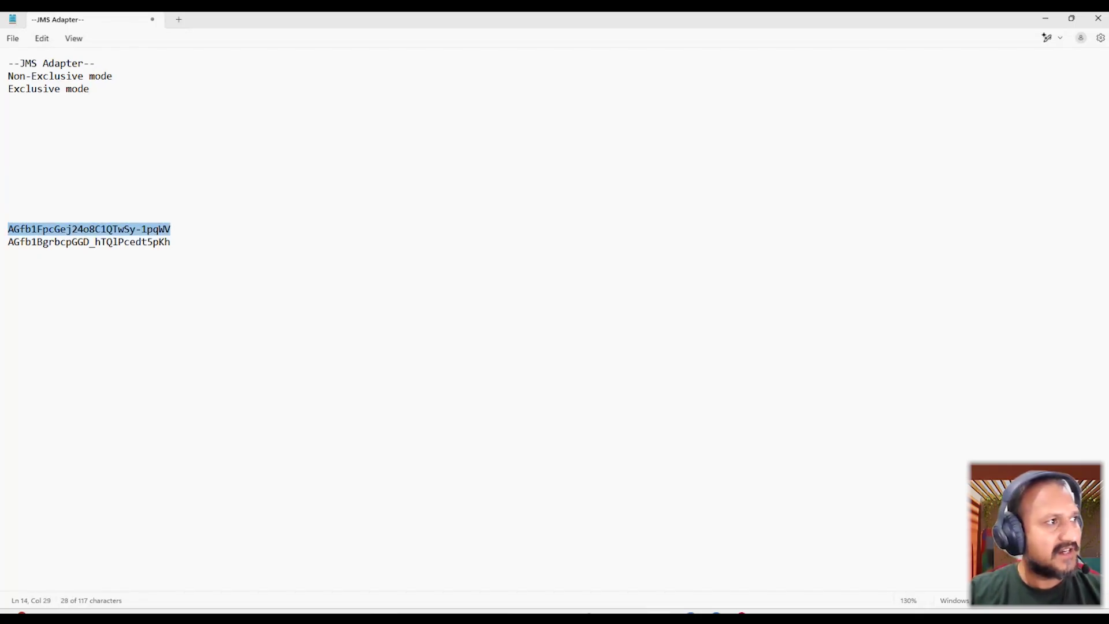
# Add the label "[Sender JMS Ilfow]" after the newly pasted correlation ID.
pyautogui.click(13, 242)
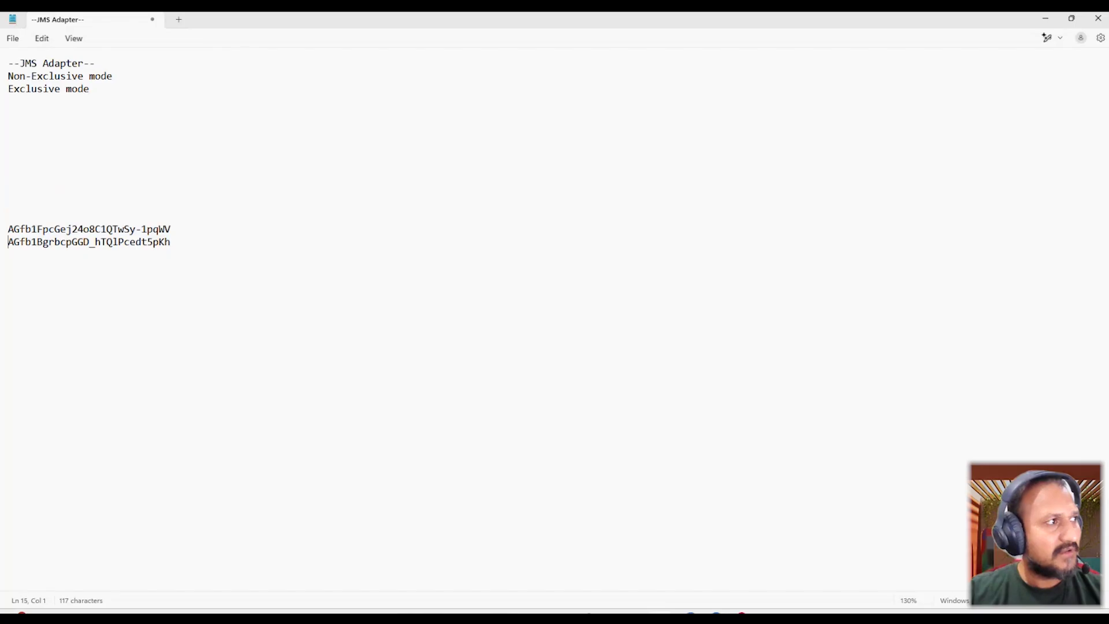
pyautogui.press('Left')
pyautogui.write('[')
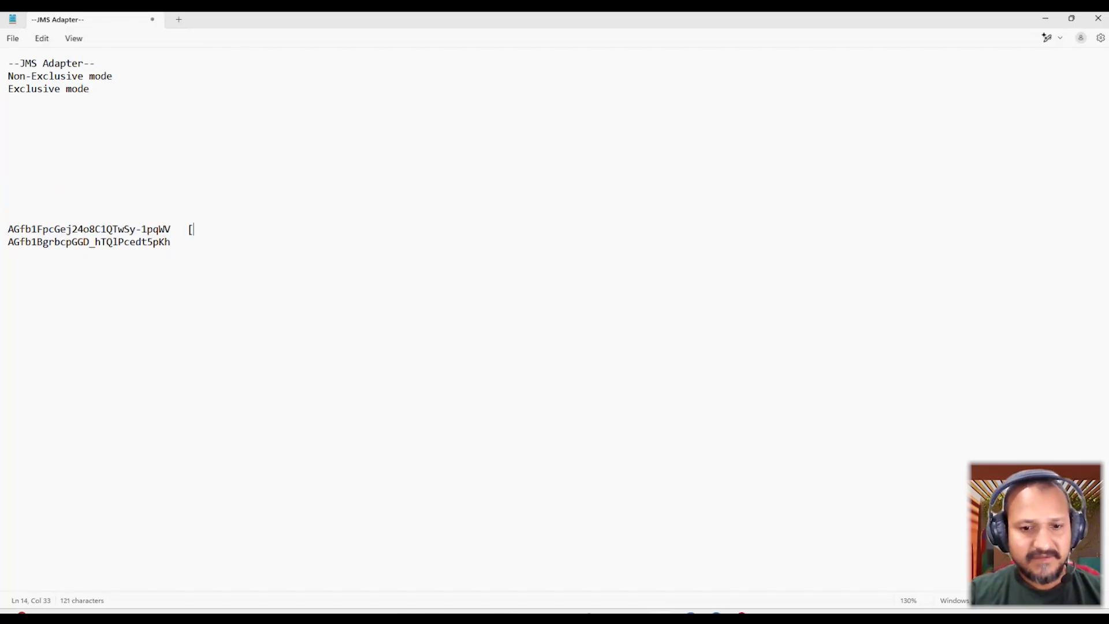
pyautogui.write('Sender JMS')
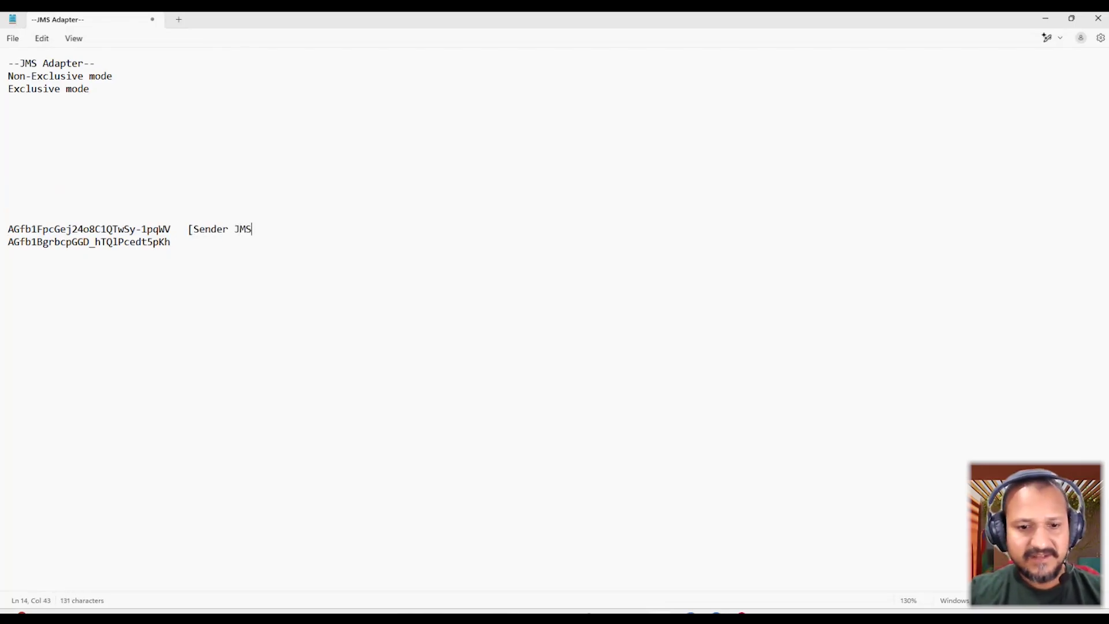
pyautogui.write(' I')
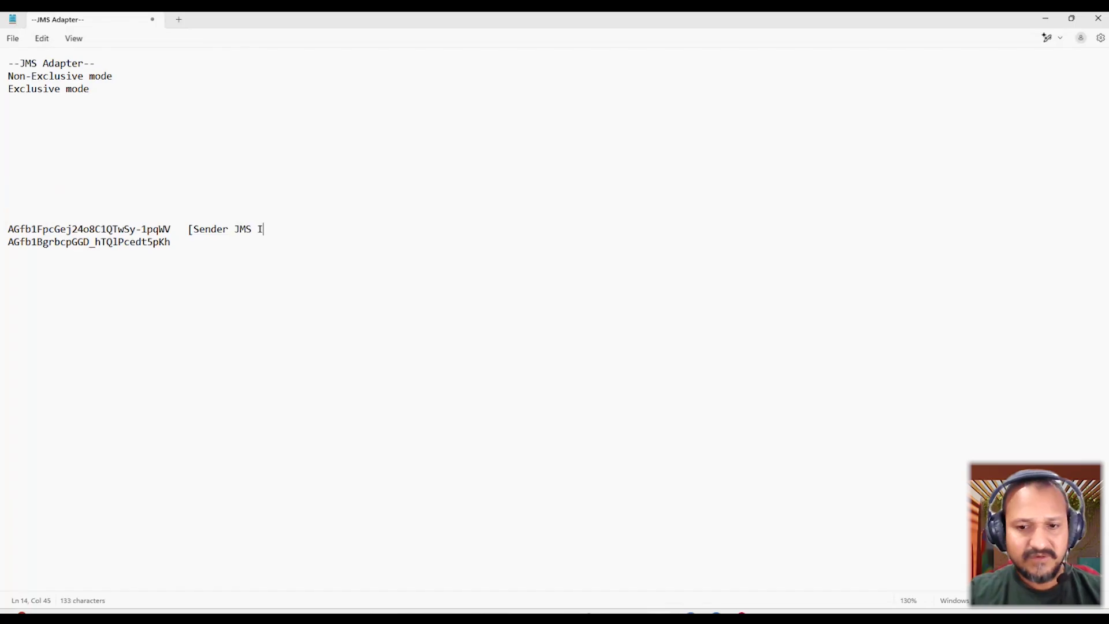
pyautogui.write('lfow]')
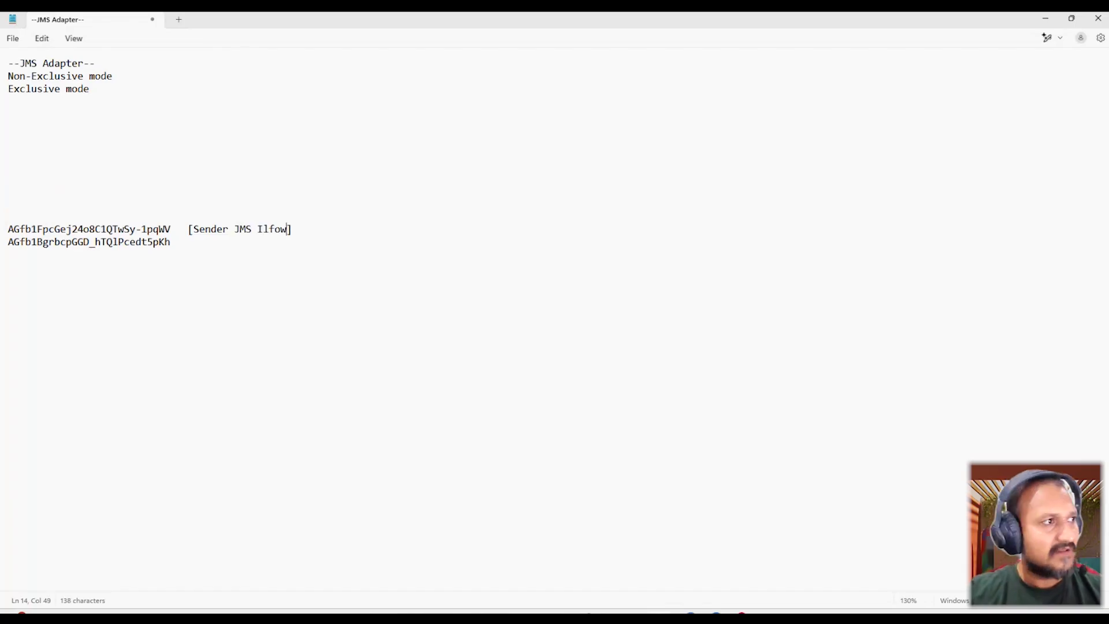
# Add the label "[Sender JMS IFlow]" after the older correlation ID on the last line.
pyautogui.click(171, 242)
pyautogui.write('[')
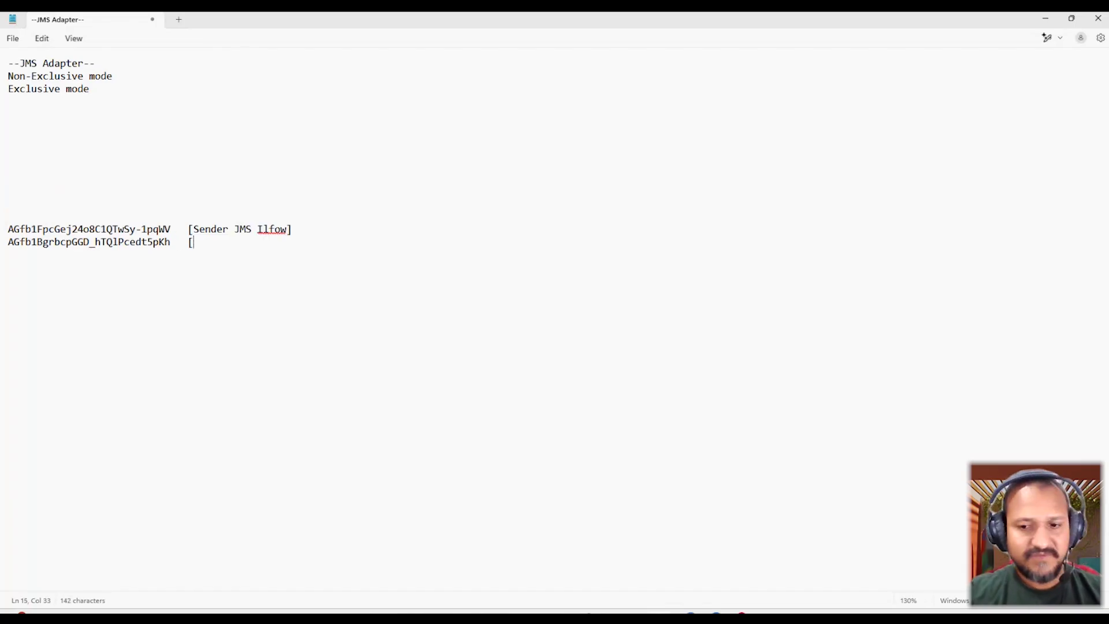
pyautogui.write('Sender')
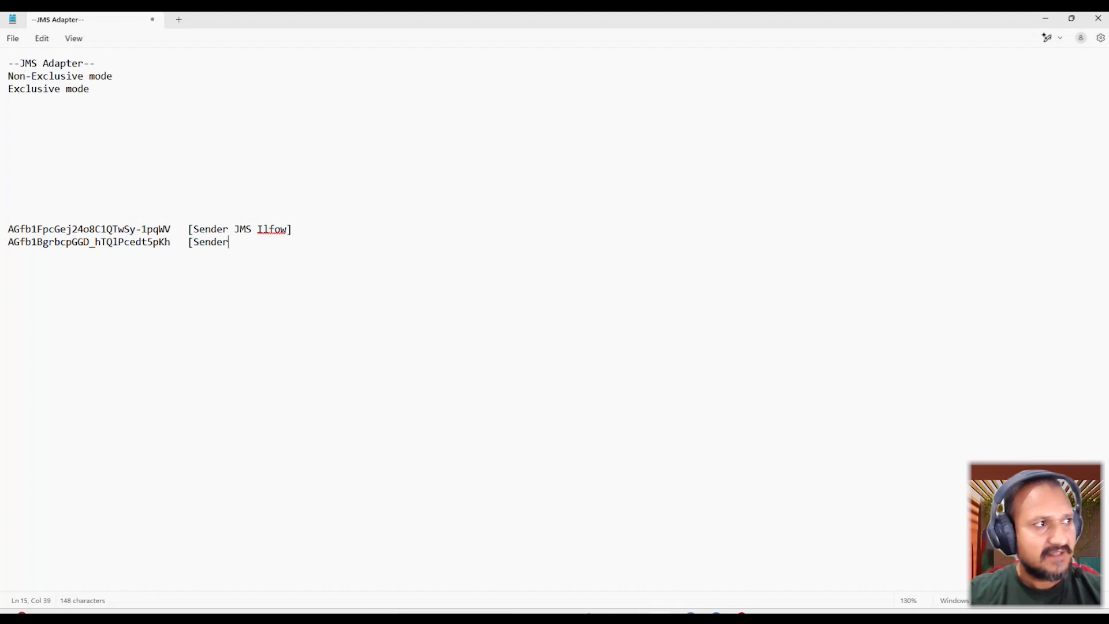
pyautogui.write(' JMS I')
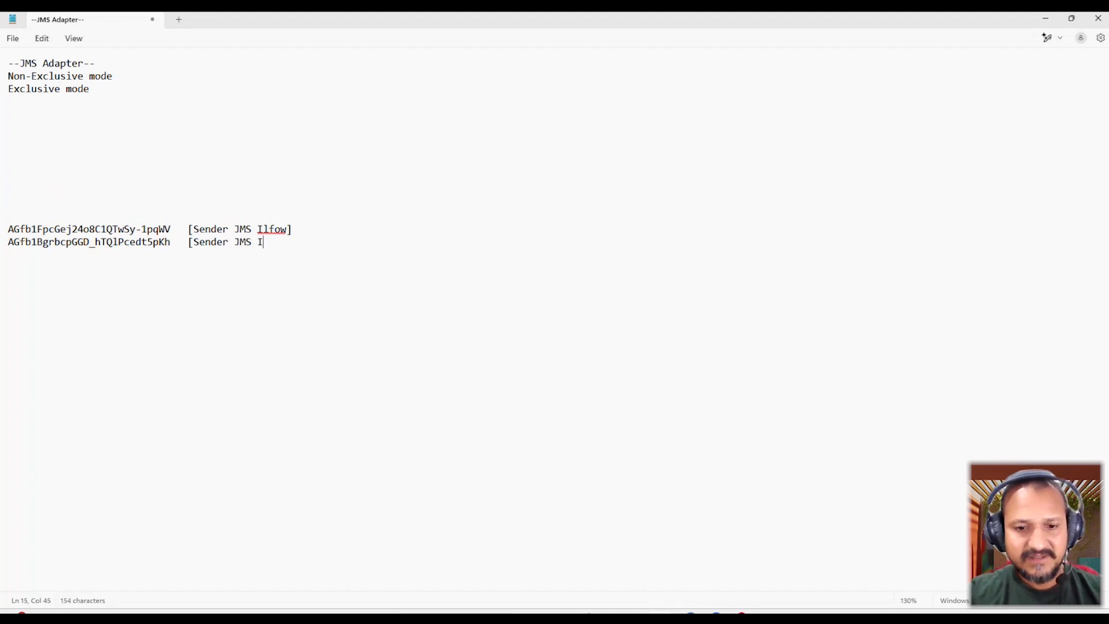
pyautogui.write('Flow')
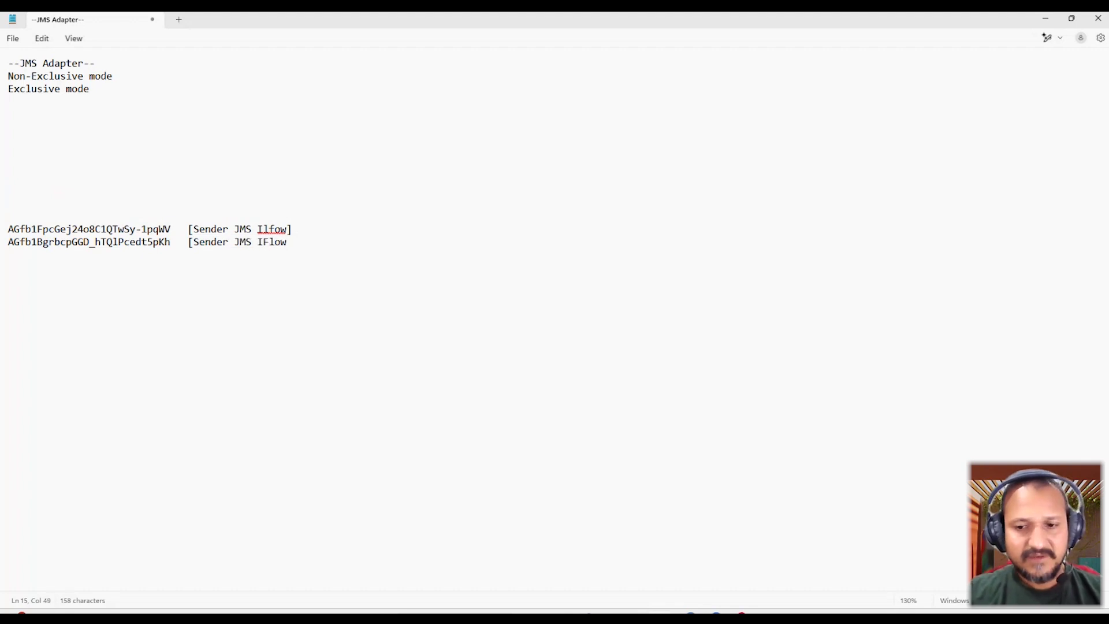
pyautogui.write(']')
# Switch to Integration Suite and clear the ID filter to list all messages from the past hour.
pyautogui.hotkey('alt', 'Tab')
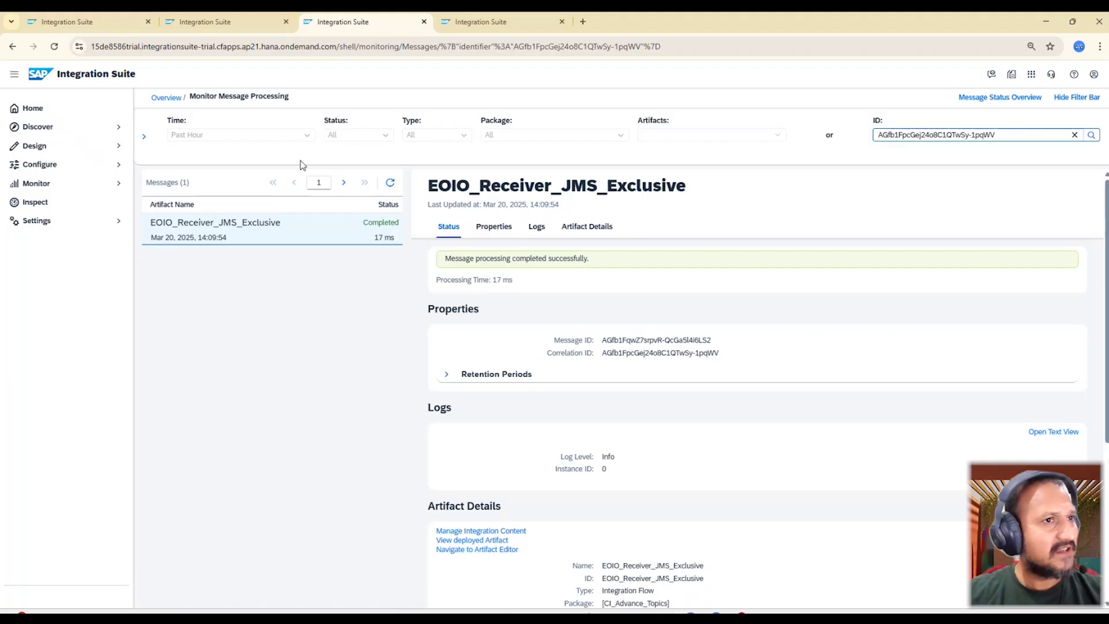
pyautogui.click(1074, 135)
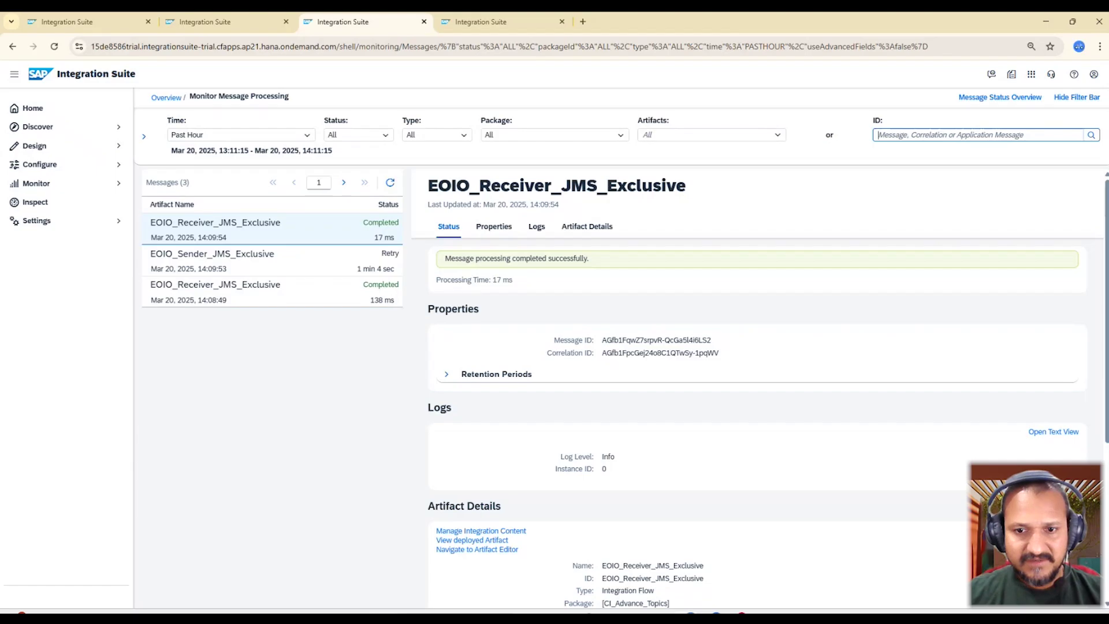
# Switch to Postman, change SlNo to 03 in the JMS_EOIO request body and send the request.
pyautogui.hotkey('alt', 'Tab')
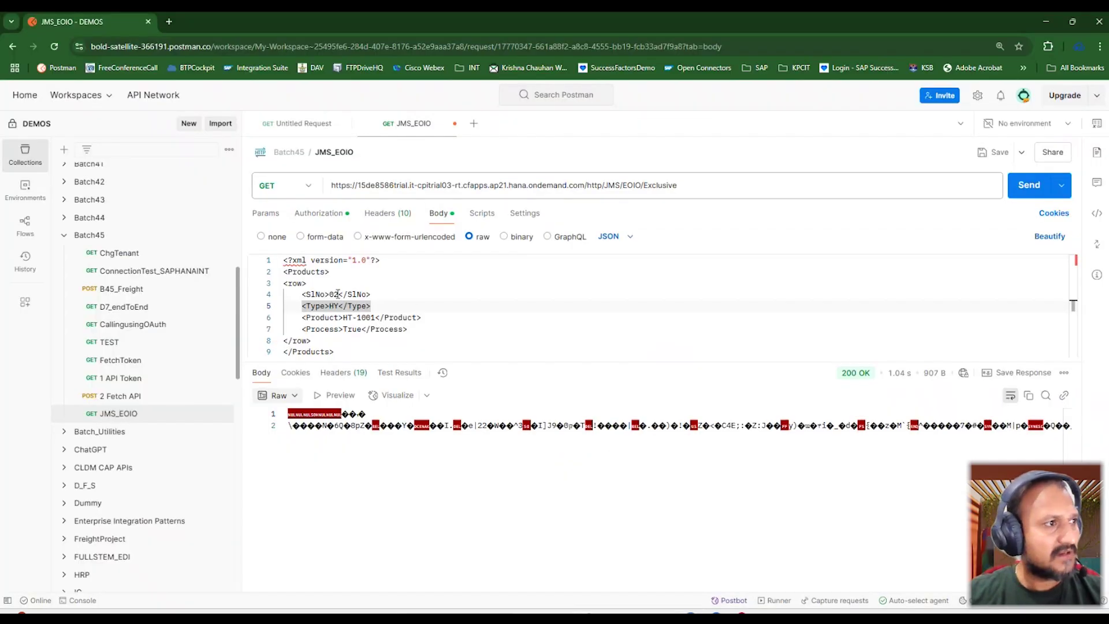
pyautogui.tripleClick(340, 294)
pyautogui.click(339, 294)
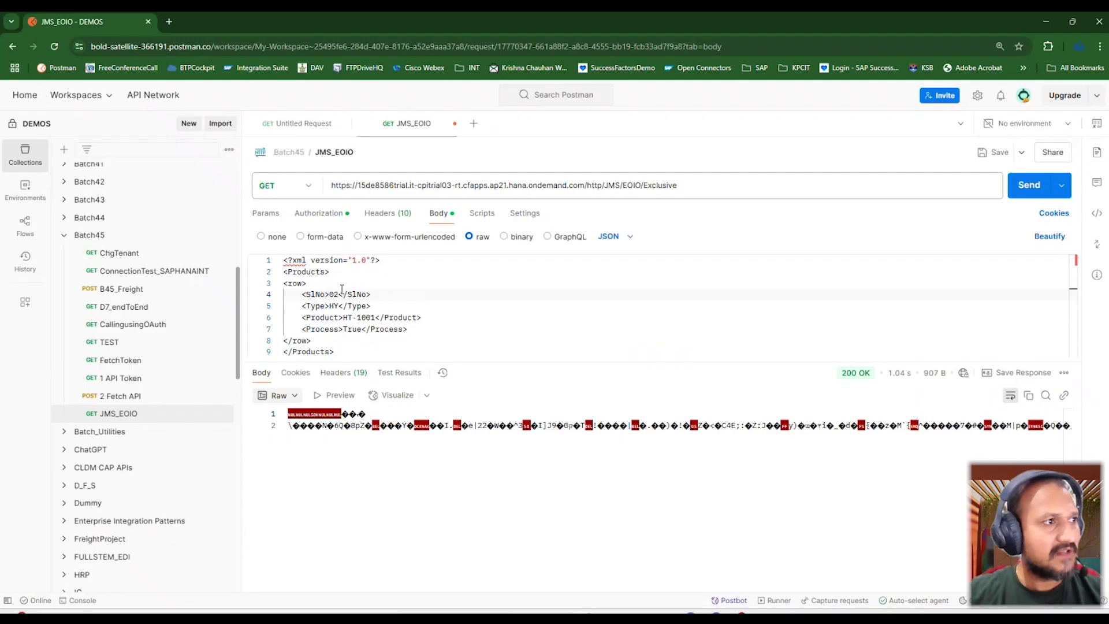
pyautogui.press('BackSpace')
pyautogui.write('3')
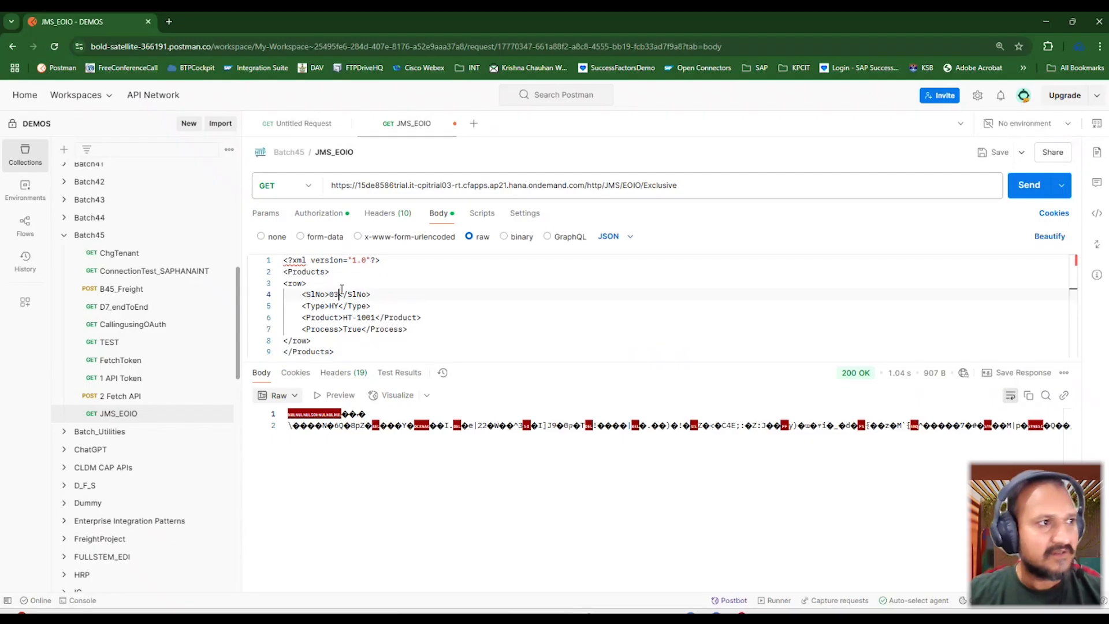
pyautogui.click(1027, 185)
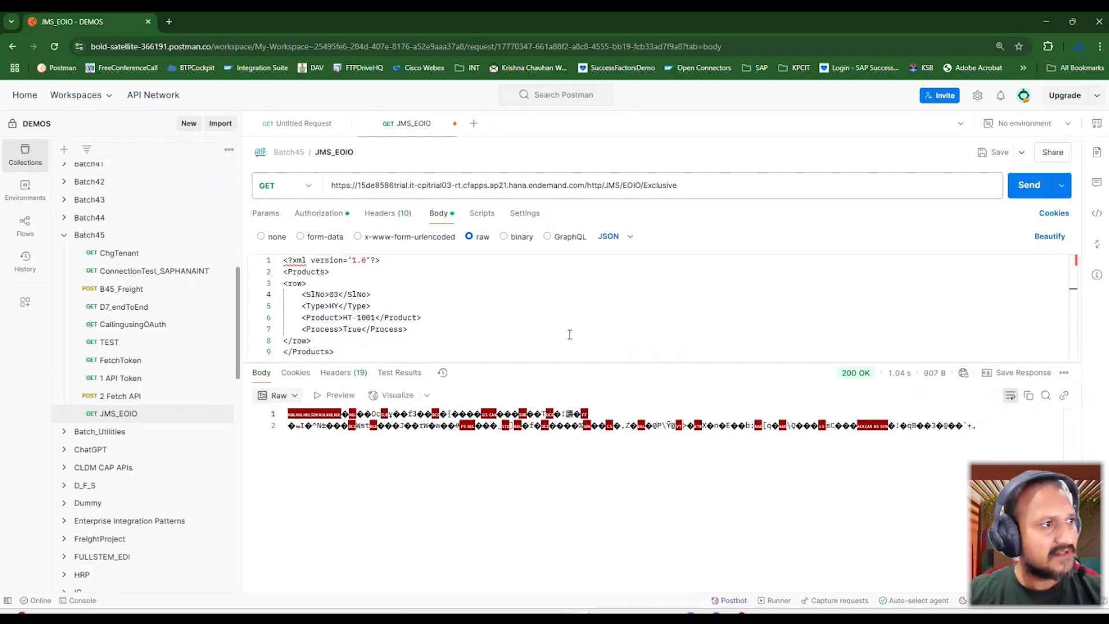
# Switch to Integration Suite, refresh the messages and copy the correlation ID of the newest EOIO_Receiver_JMS_Exclusive message.
pyautogui.hotkey('alt', 'Tab')
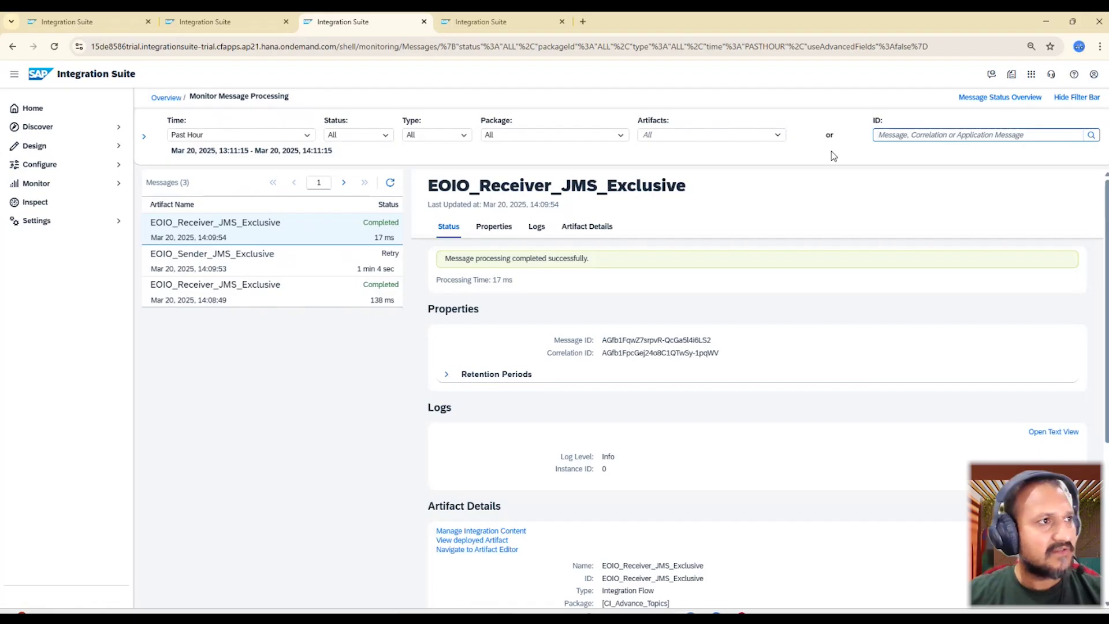
pyautogui.click(390, 183)
pyautogui.click(229, 224)
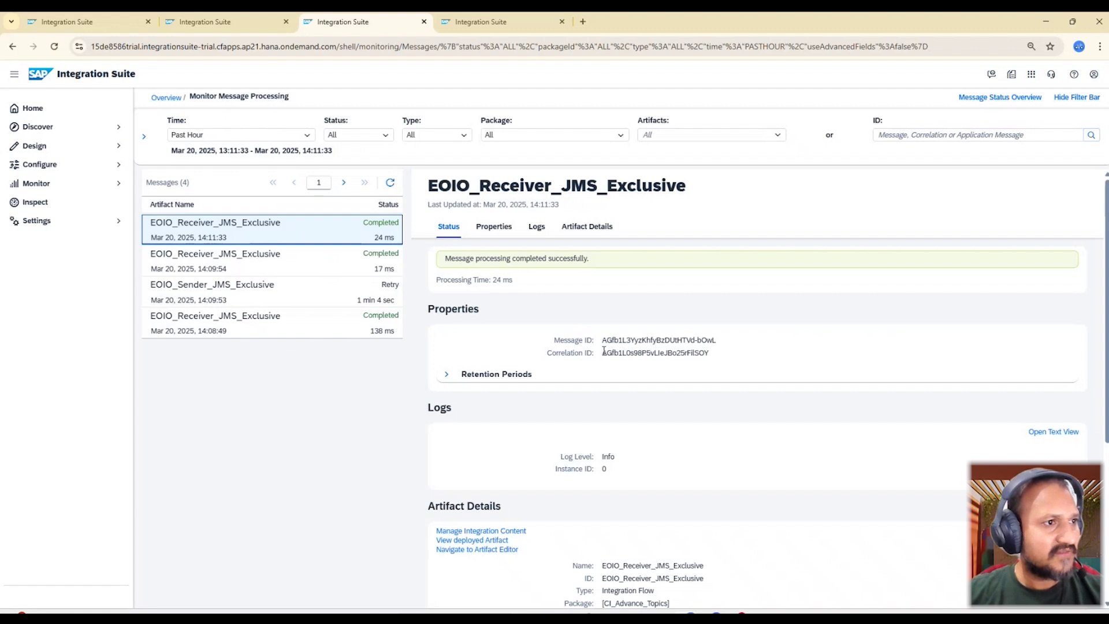
pyautogui.moveTo(603, 353); pyautogui.dragTo(725, 356)
pyautogui.hotkey('ctrl', 'c')
# Switch to Notepad, paste the newest correlation ID on the empty line above the two labelled ones and copy it.
pyautogui.hotkey('alt', 'Tab')
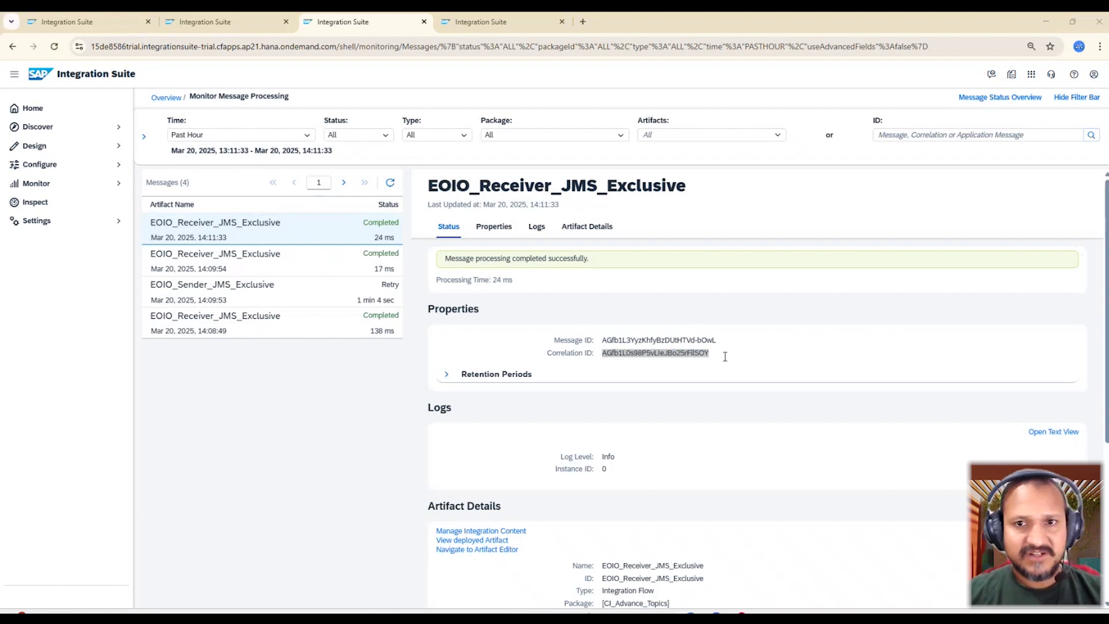
pyautogui.click(174, 212)
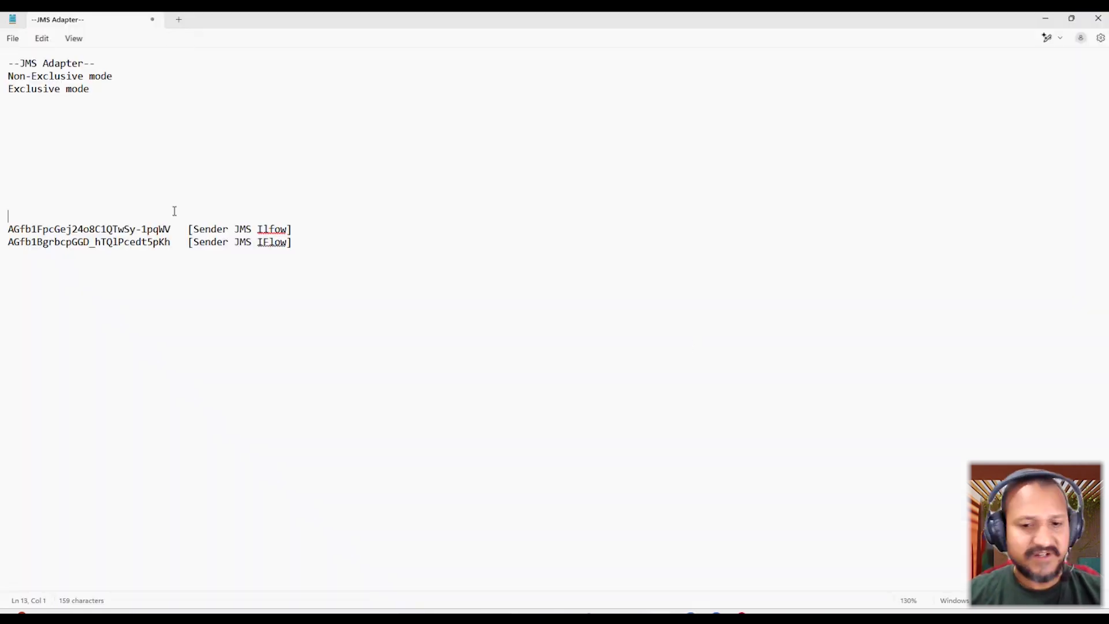
pyautogui.hotkey('ctrl', 'v')
pyautogui.doubleClick(138, 217)
pyautogui.hotkey('ctrl', 'c')
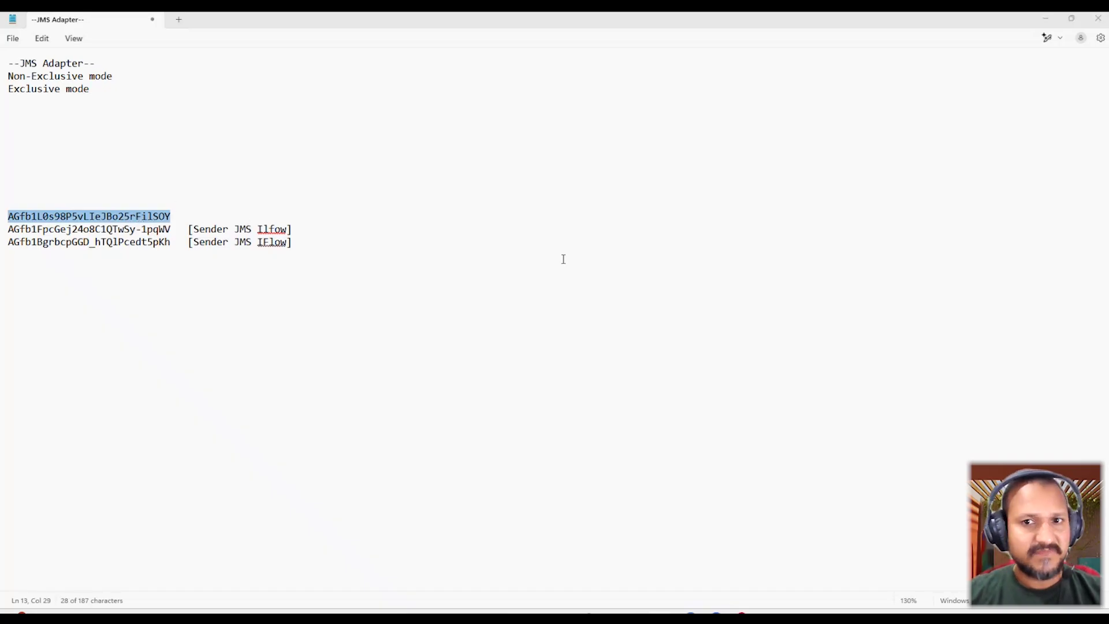
# Switch to Integration Suite, filter the messages by the copied correlation ID, and clear the filter.
pyautogui.hotkey('alt', 'Tab')
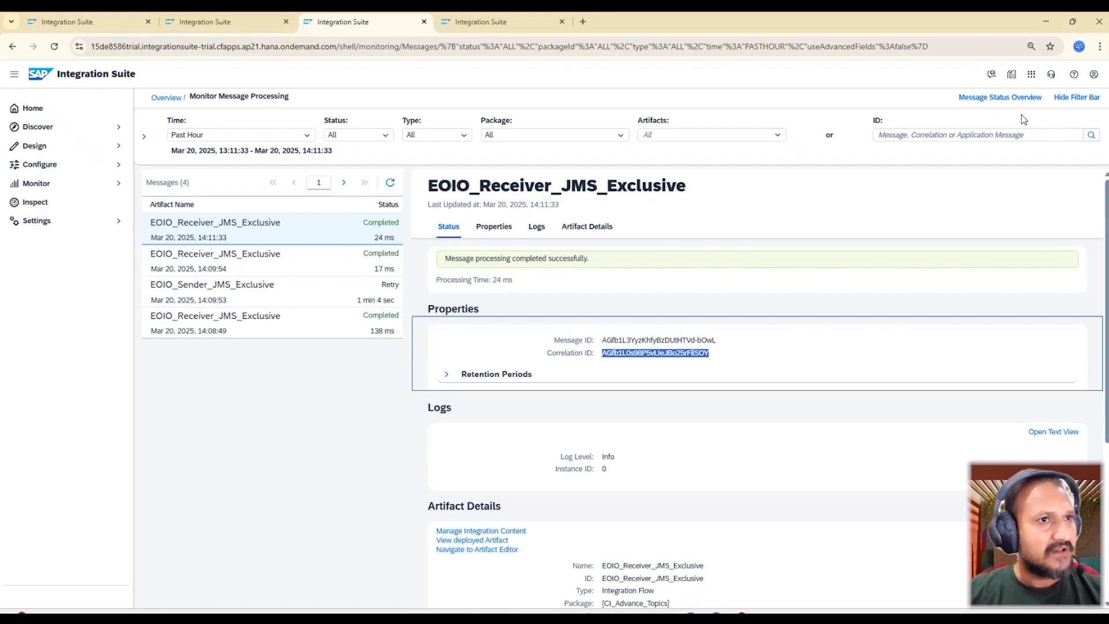
pyautogui.click(994, 133)
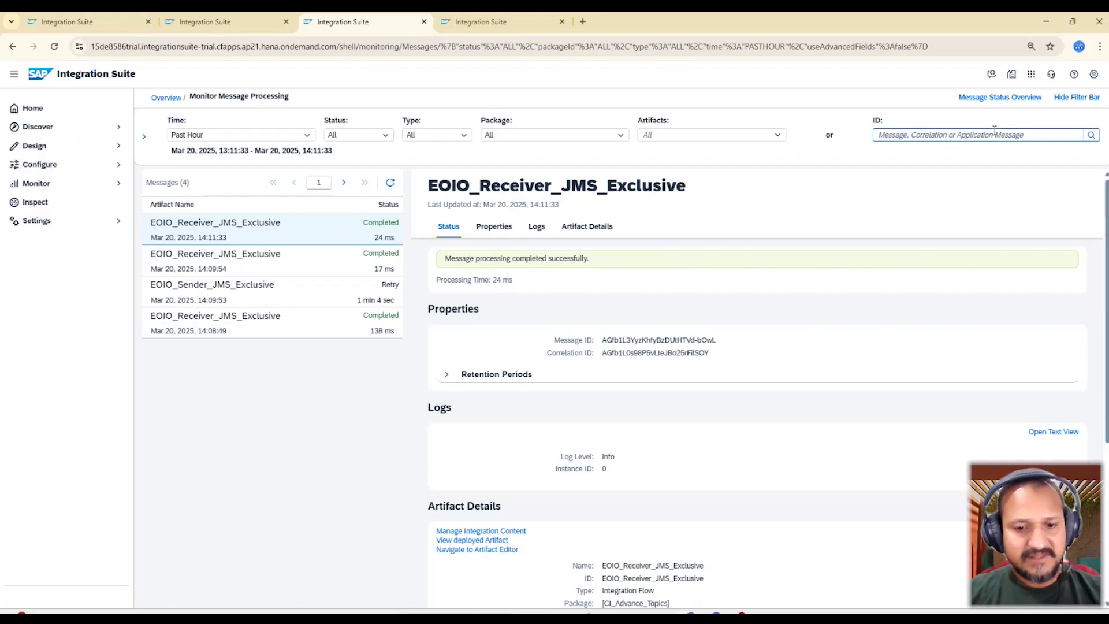
pyautogui.hotkey('ctrl', 'v')
pyautogui.press('Return')
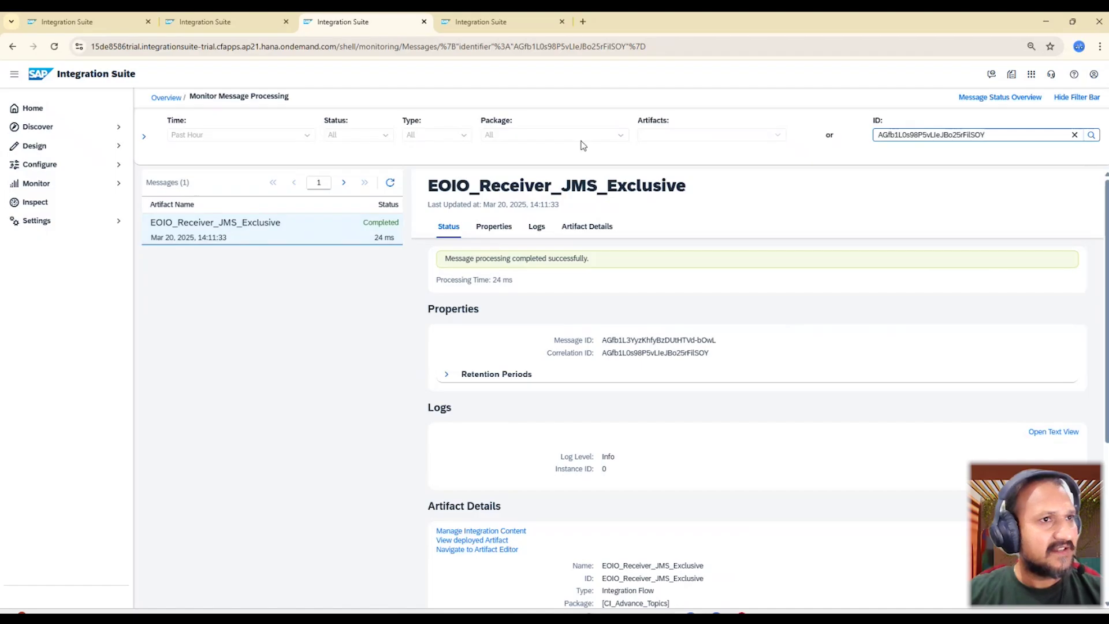
pyautogui.click(1074, 135)
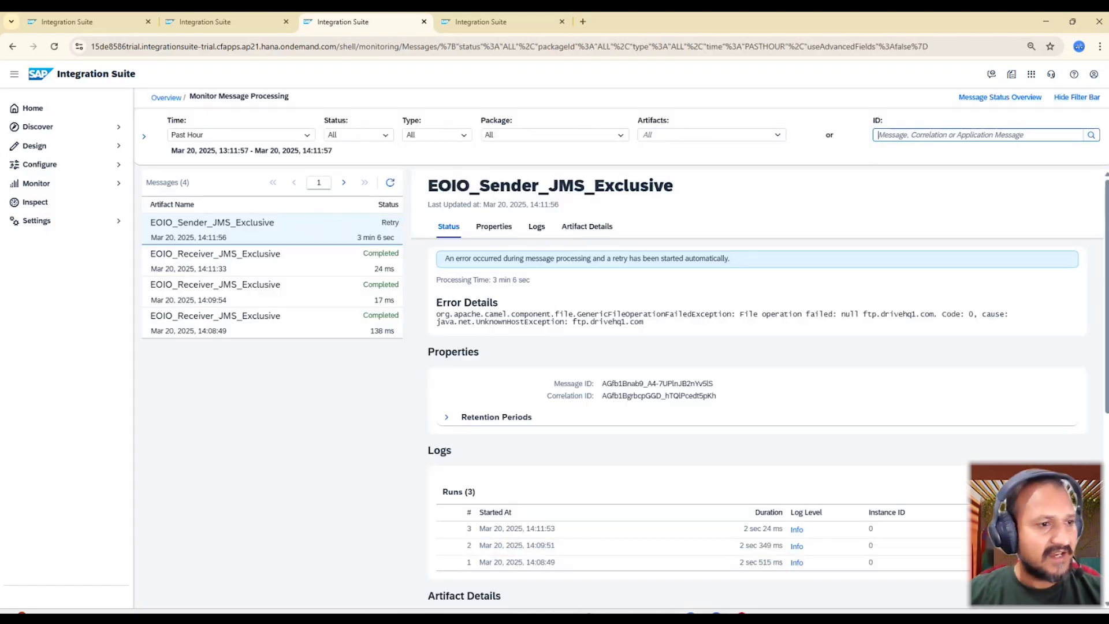
# Copy the oldest correlation ID from the last line in Notepad and filter the Integration Suite messages by it.
pyautogui.hotkey('alt', 'Tab')
pyautogui.click(184, 255)
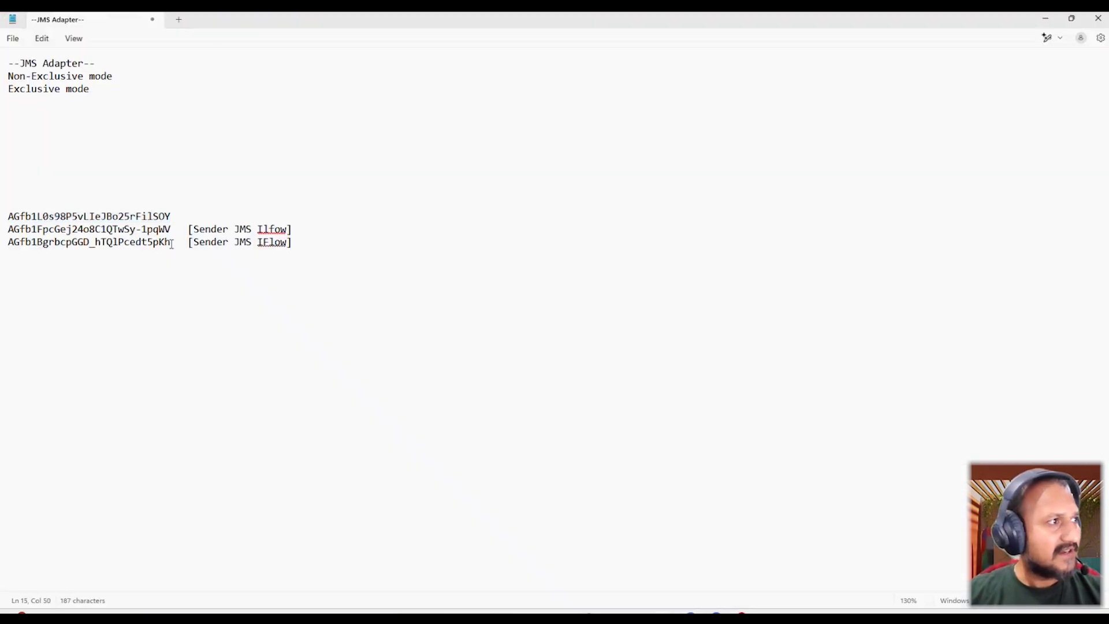
pyautogui.moveTo(171, 243); pyautogui.dragTo(7, 248)
pyautogui.hotkey('ctrl', 'c')
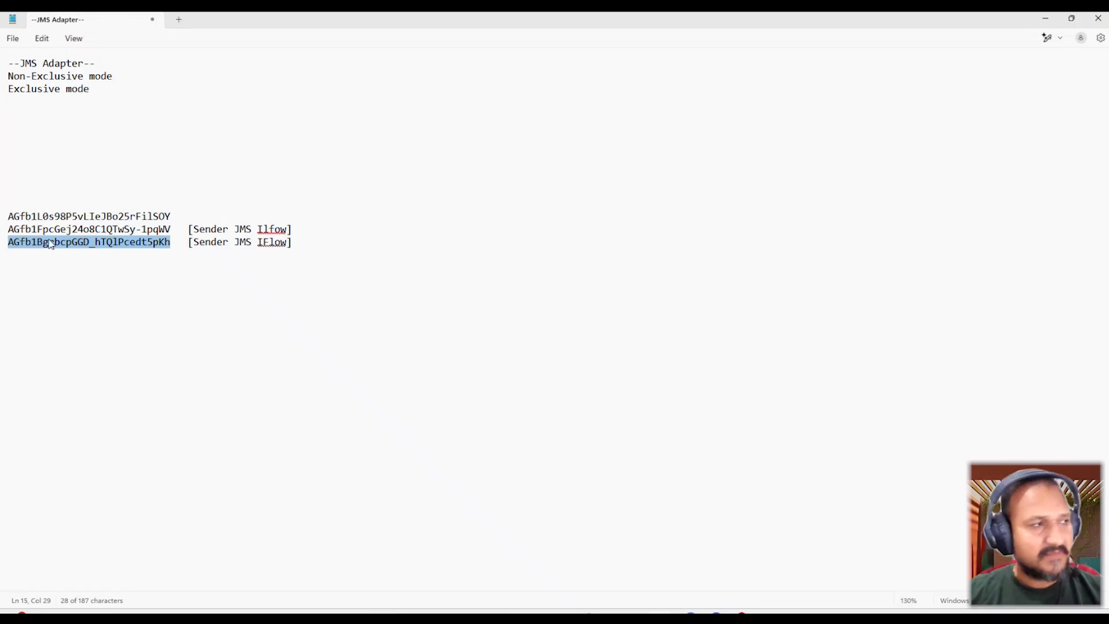
pyautogui.hotkey('alt', 'Tab')
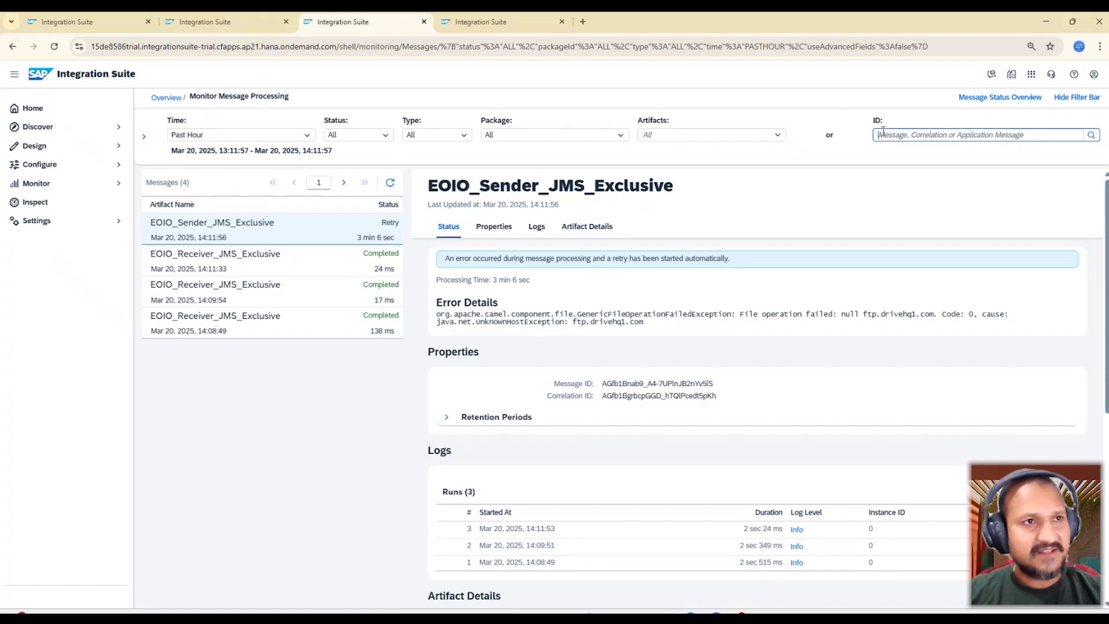
pyautogui.hotkey('ctrl', 'v')
pyautogui.press('Return')
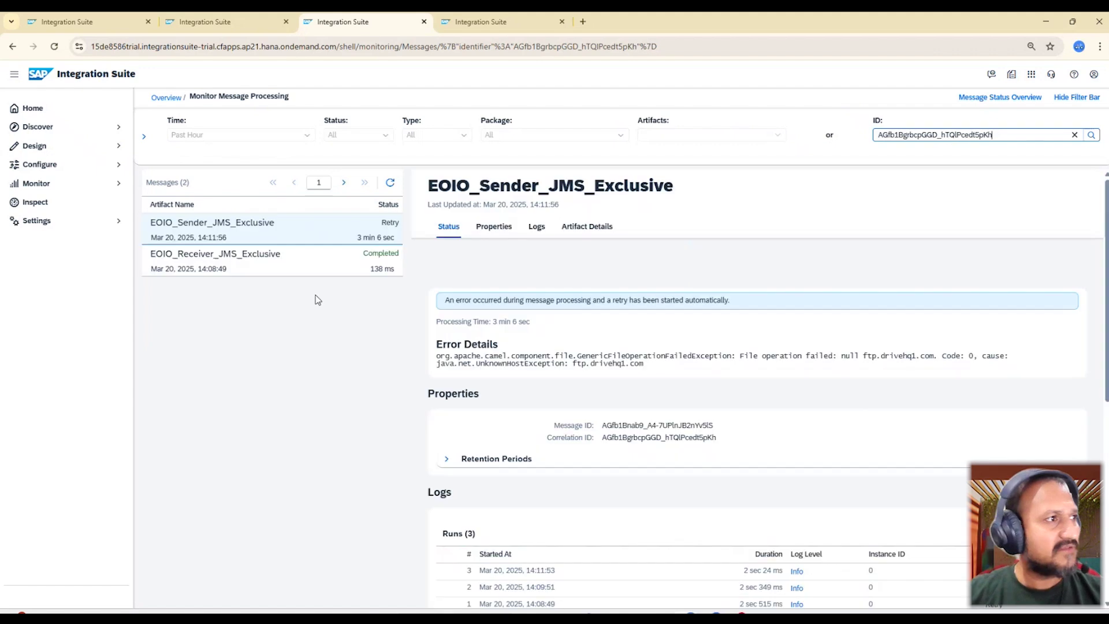
pyautogui.moveTo(178, 223); pyautogui.dragTo(270, 227)
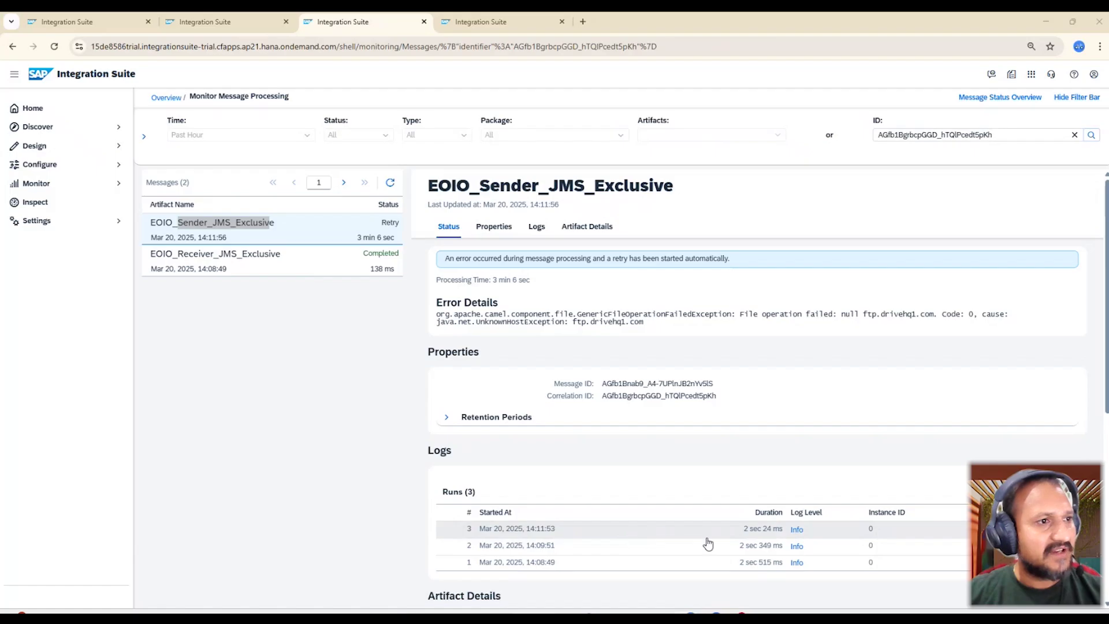
pyautogui.click(299, 414)
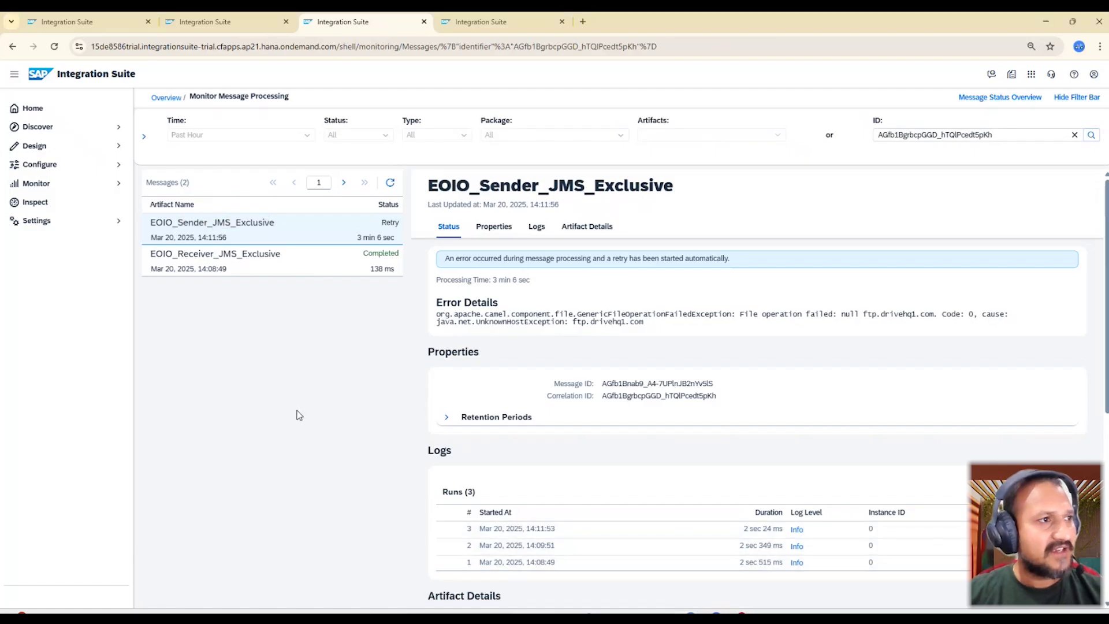
# Refresh the message queues and review the waiting messages in Demo_EOIO_Exclusive.
pyautogui.click(225, 22)
pyautogui.click(338, 147)
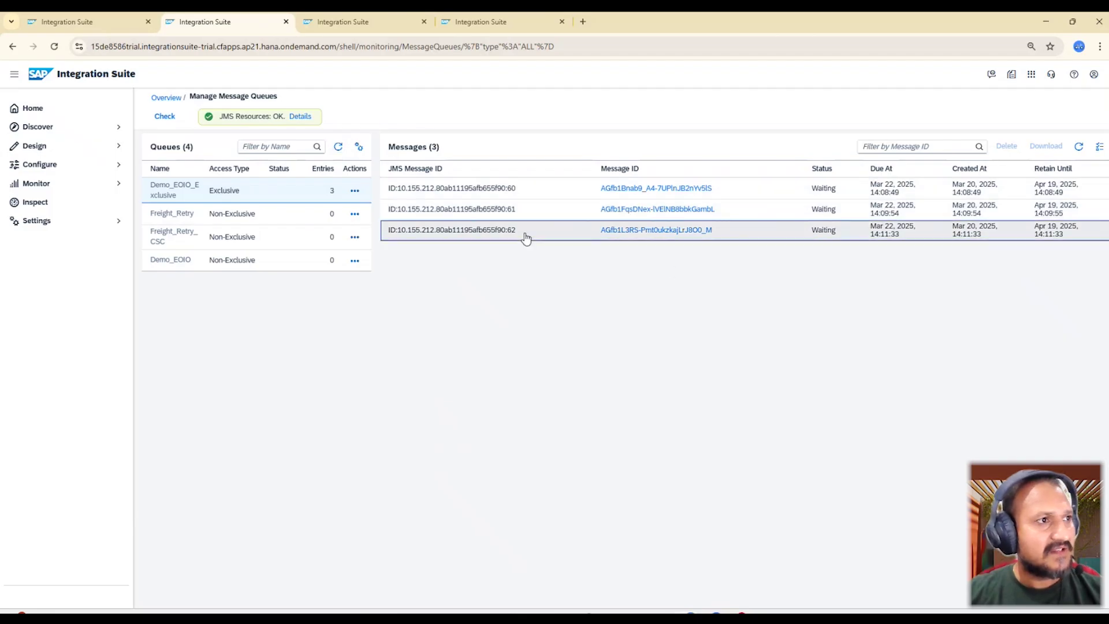
pyautogui.tripleClick(388, 235)
pyautogui.click(672, 340)
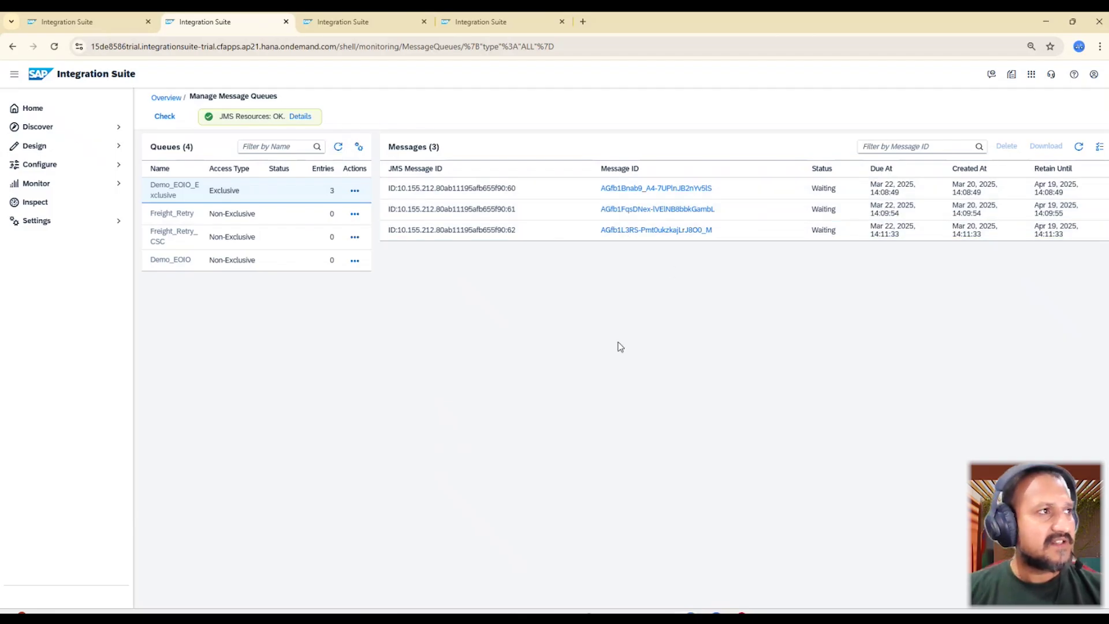
pyautogui.click(58, 23)
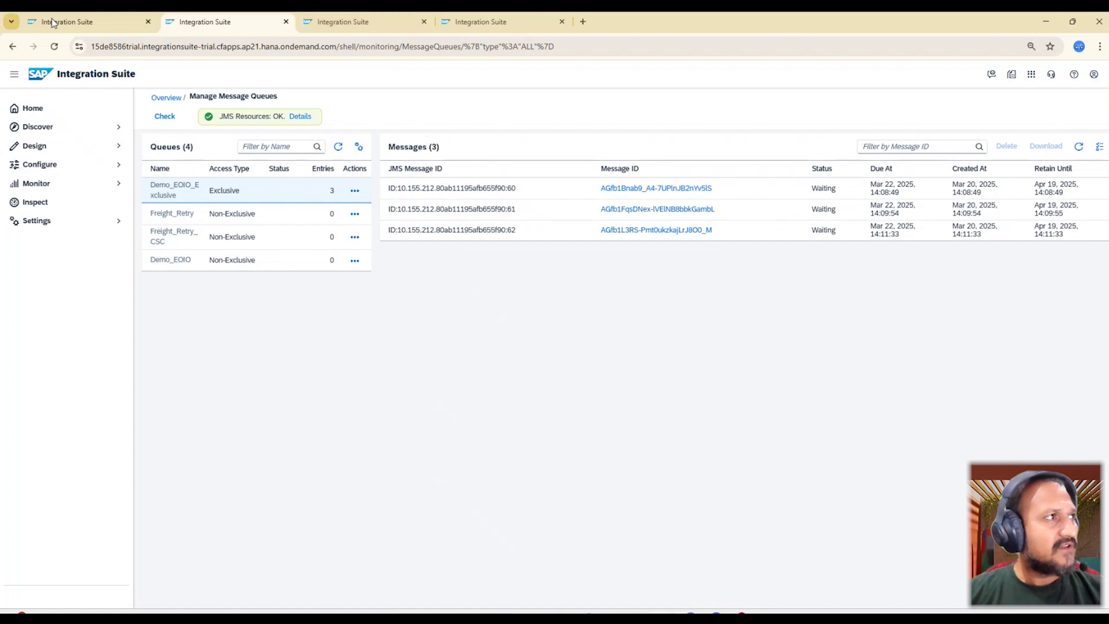
pyautogui.click(415, 374)
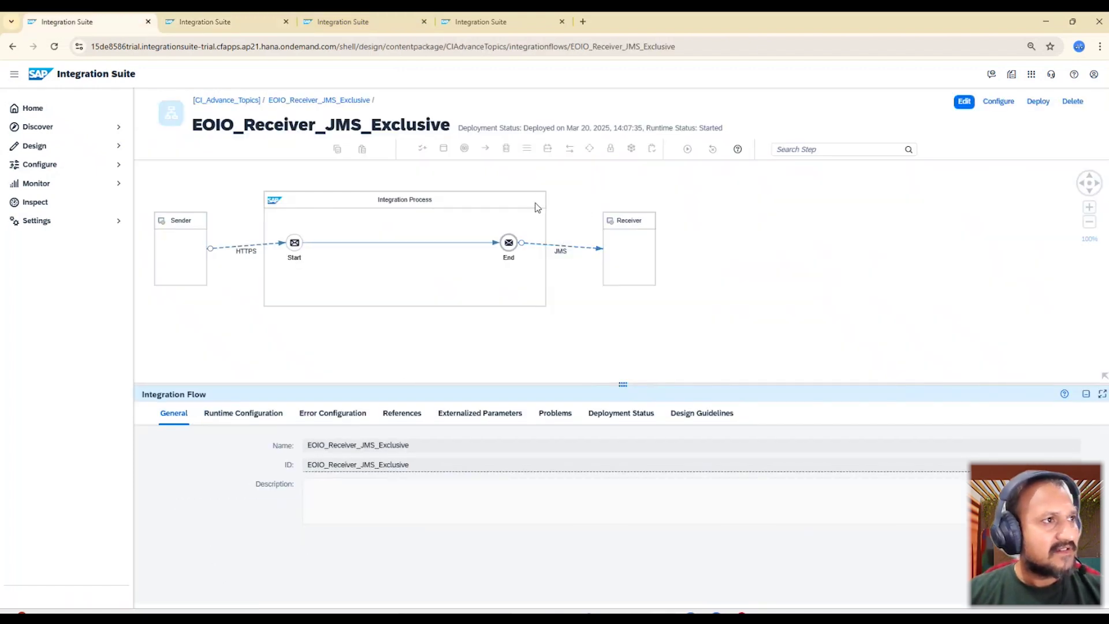
pyautogui.click(585, 251)
pyautogui.click(223, 413)
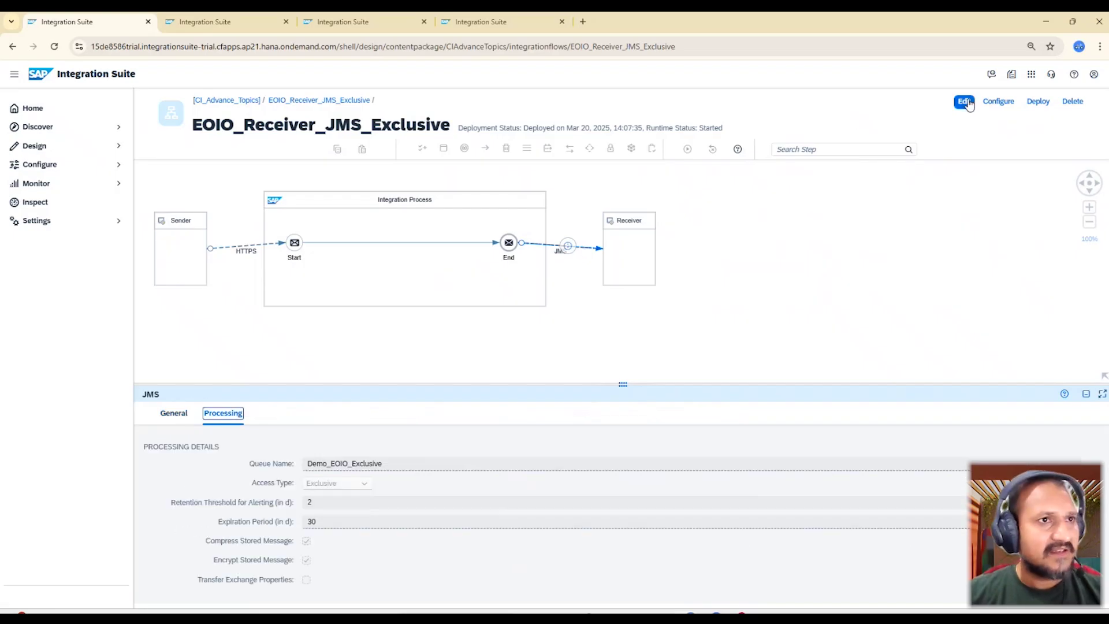
pyautogui.click(964, 102)
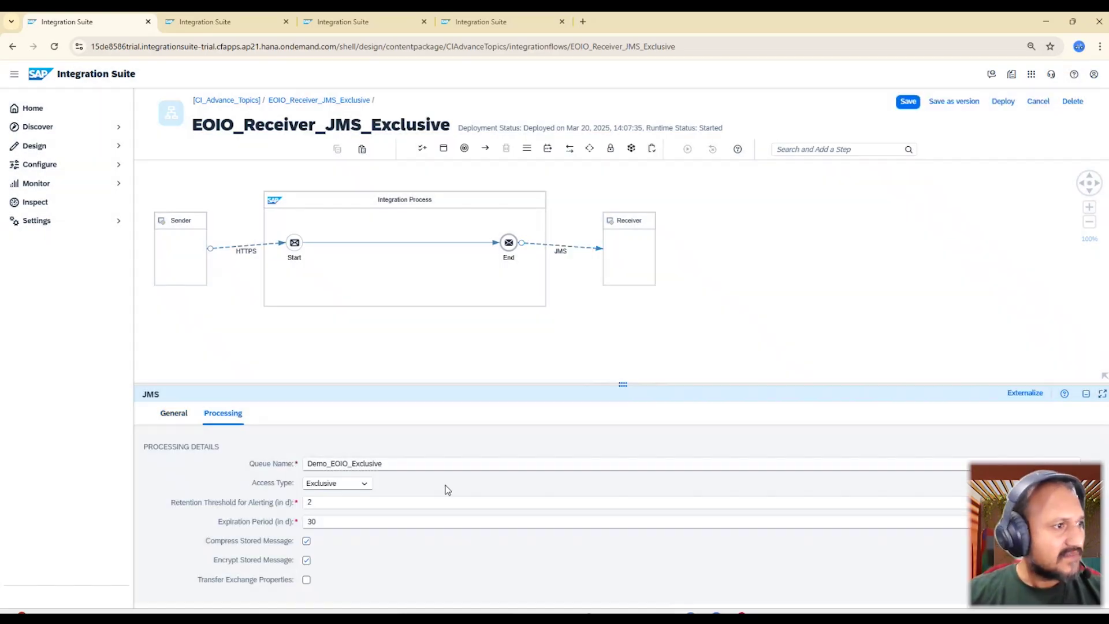
pyautogui.click(575, 248)
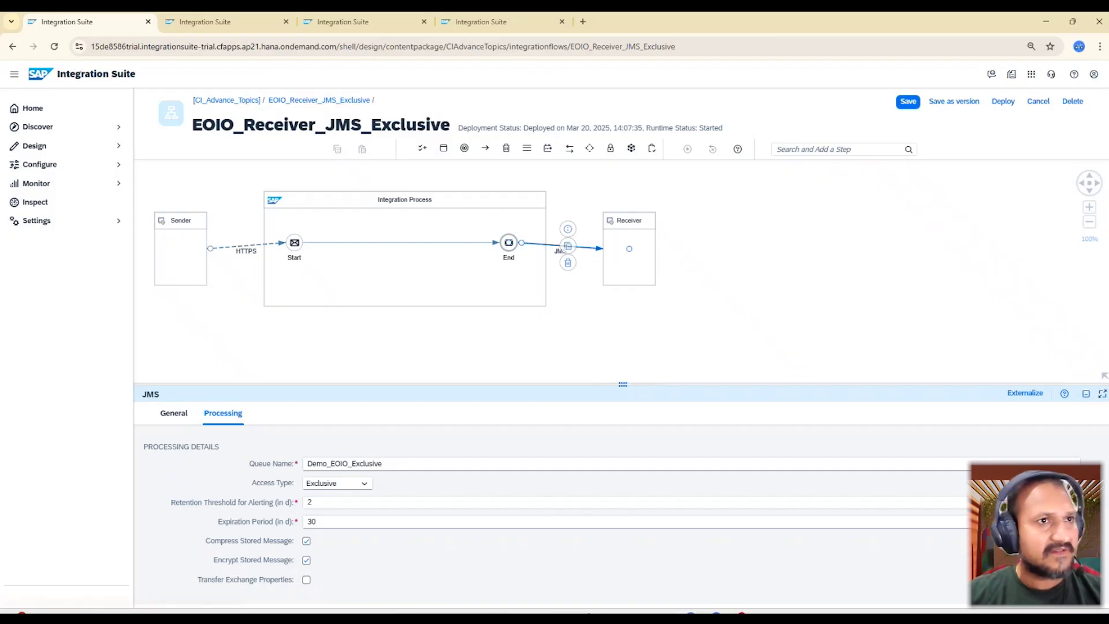
pyautogui.click(1038, 101)
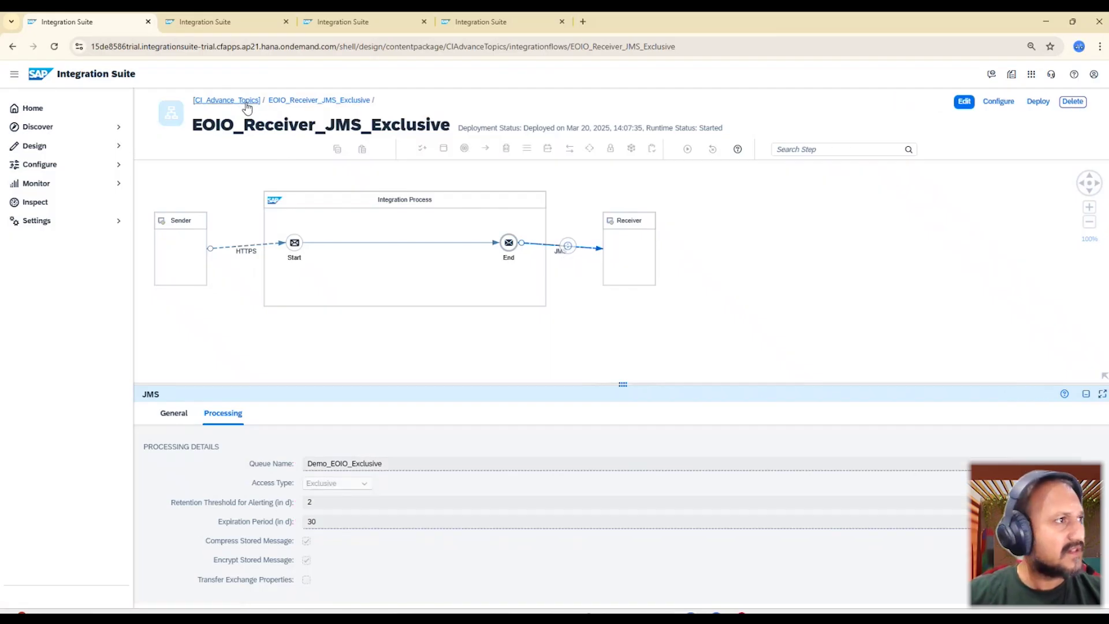
# Open EOIO_Sender_JMS_Exclusive from the CI_Advance_Topics package for editing and set its FTP adapter's target address to ftp.drivehq.com.
pyautogui.doubleClick(227, 100)
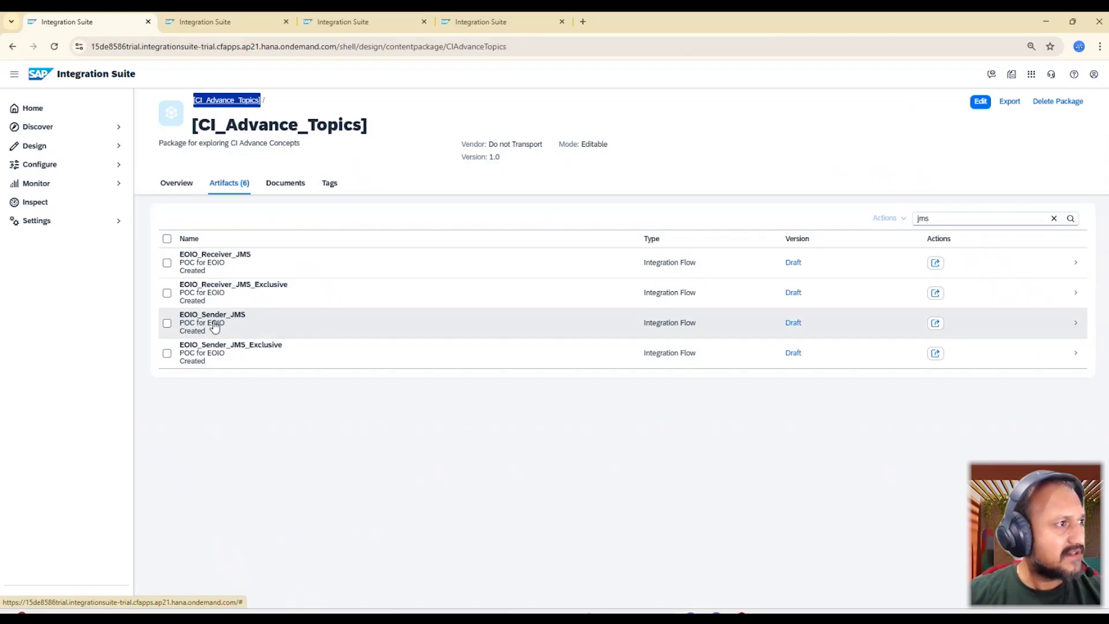
pyautogui.click(228, 352)
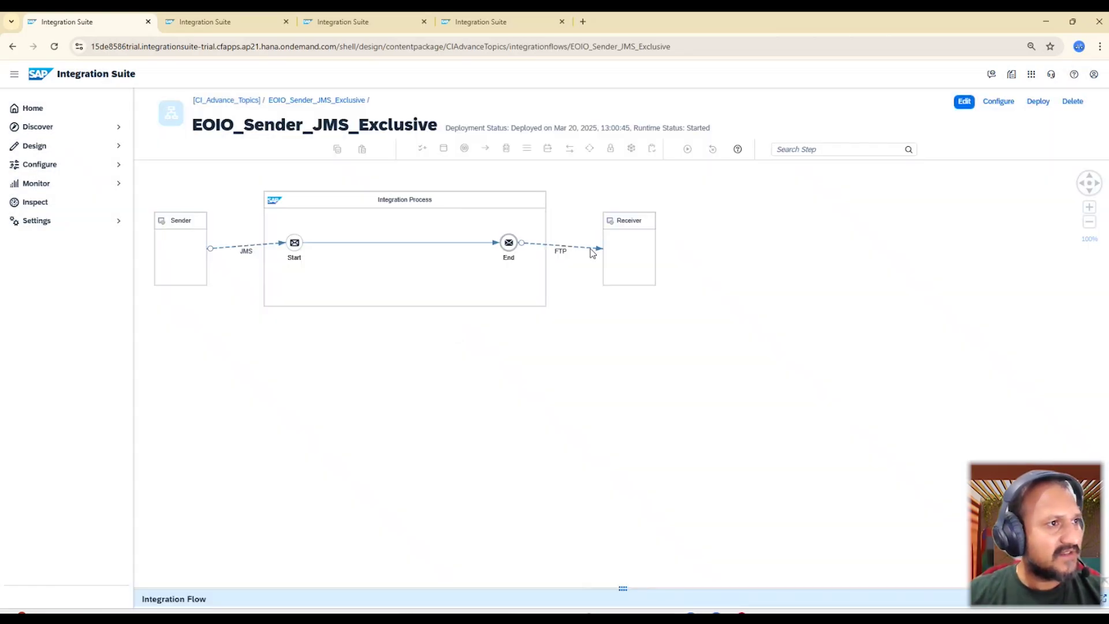
pyautogui.click(591, 249)
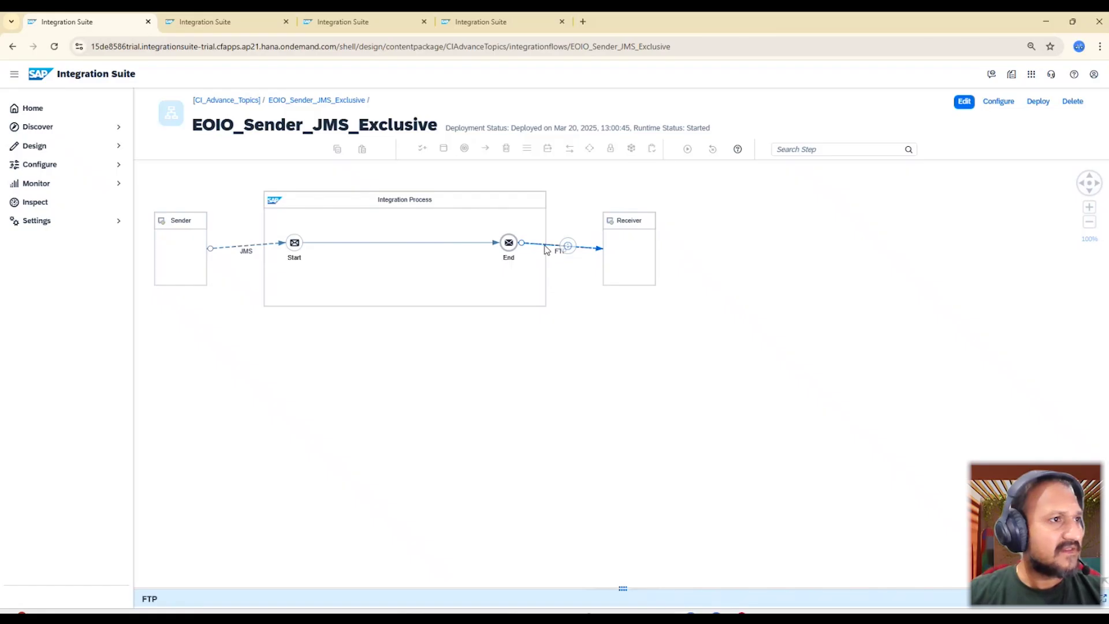
pyautogui.click(1101, 604)
pyautogui.click(261, 190)
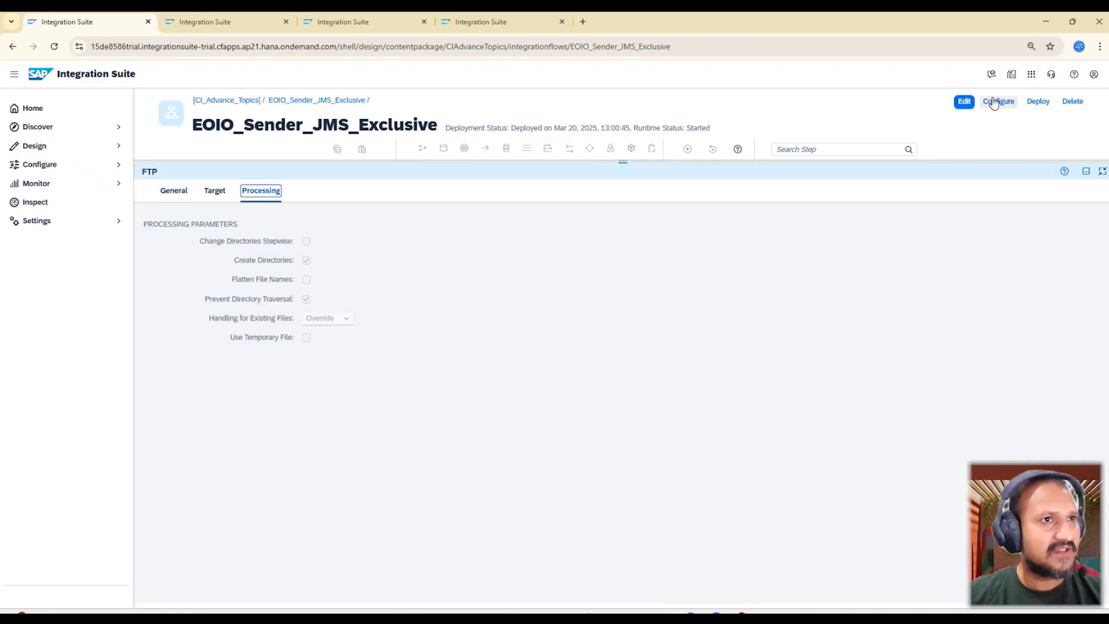
pyautogui.click(964, 102)
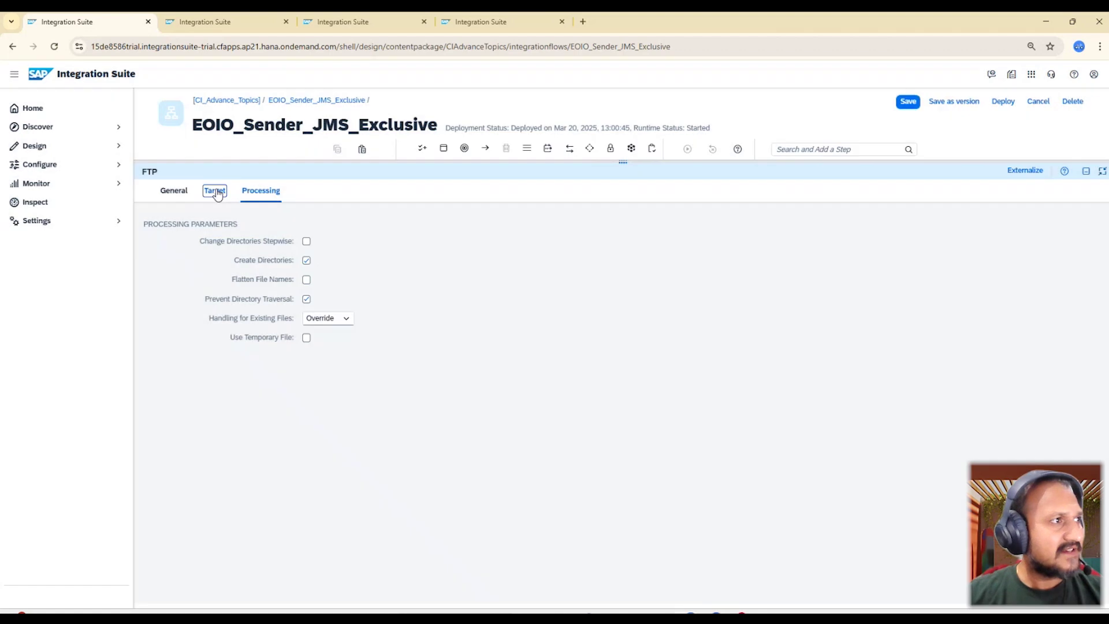
pyautogui.click(216, 192)
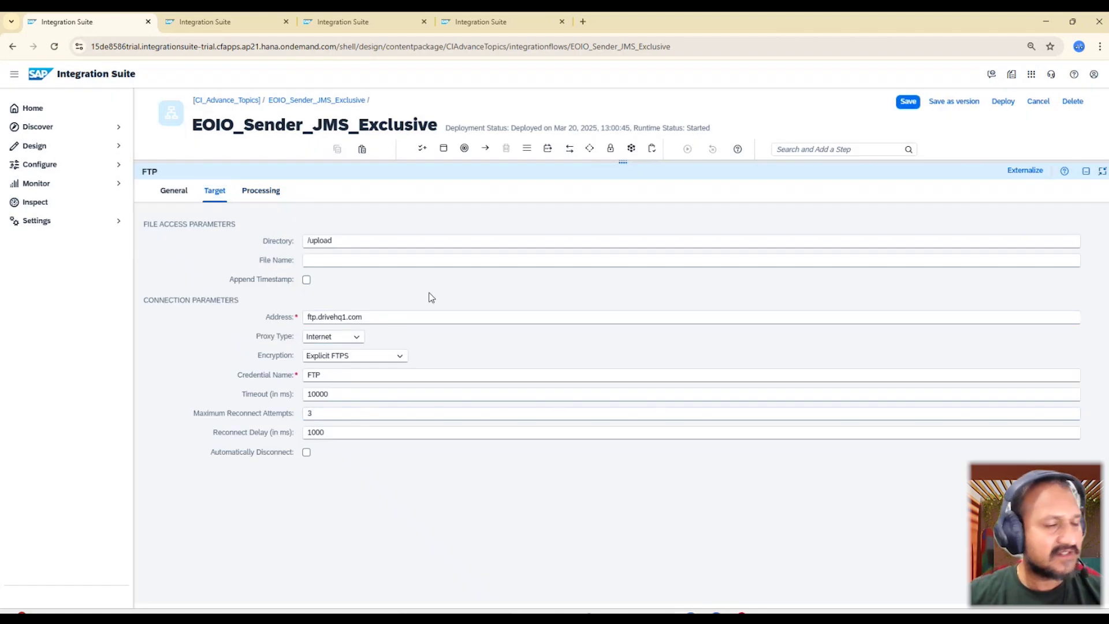
pyautogui.press('BackSpace')
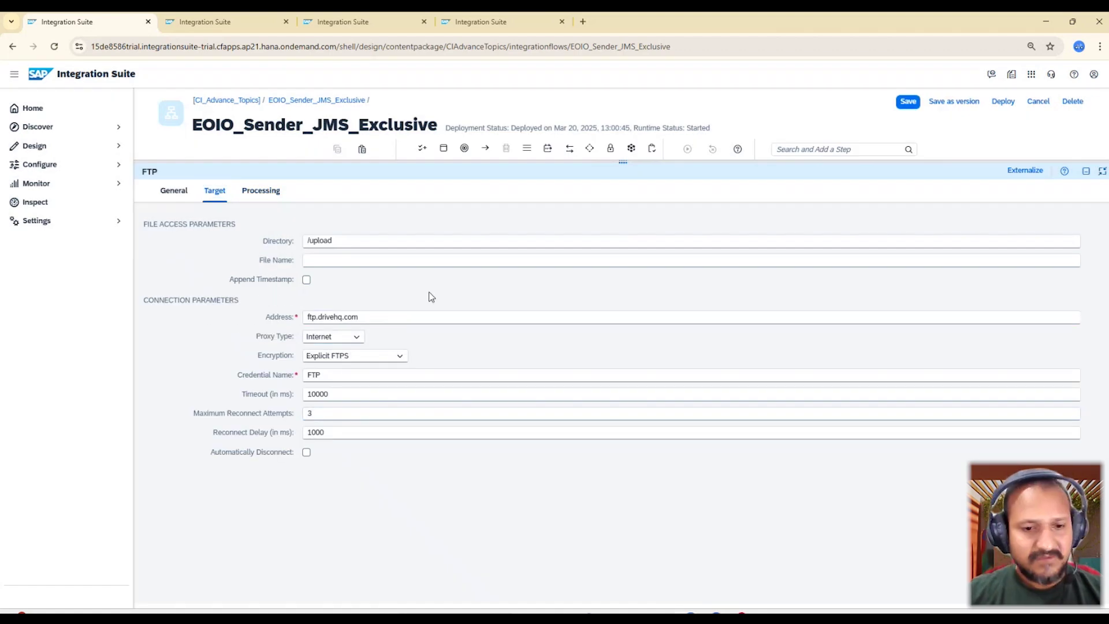
# Save EOIO_Sender_JMS_Exclusive, deploy it to the Cloud Integration runtime profile and collapse the FTP adapter properties.
pyautogui.click(909, 104)
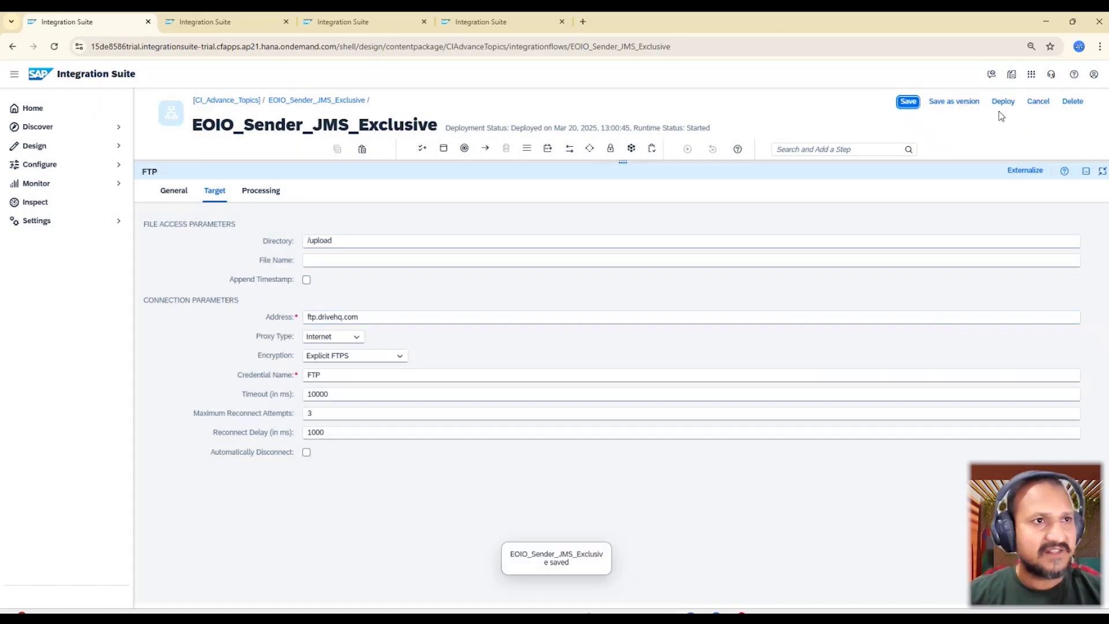
pyautogui.click(1004, 104)
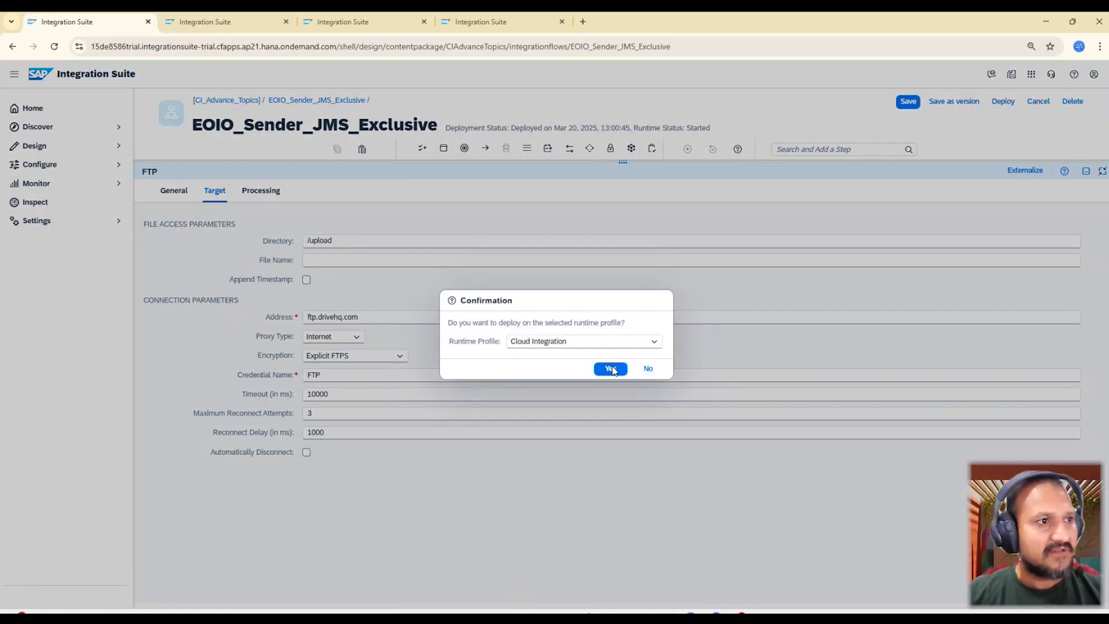
pyautogui.click(611, 369)
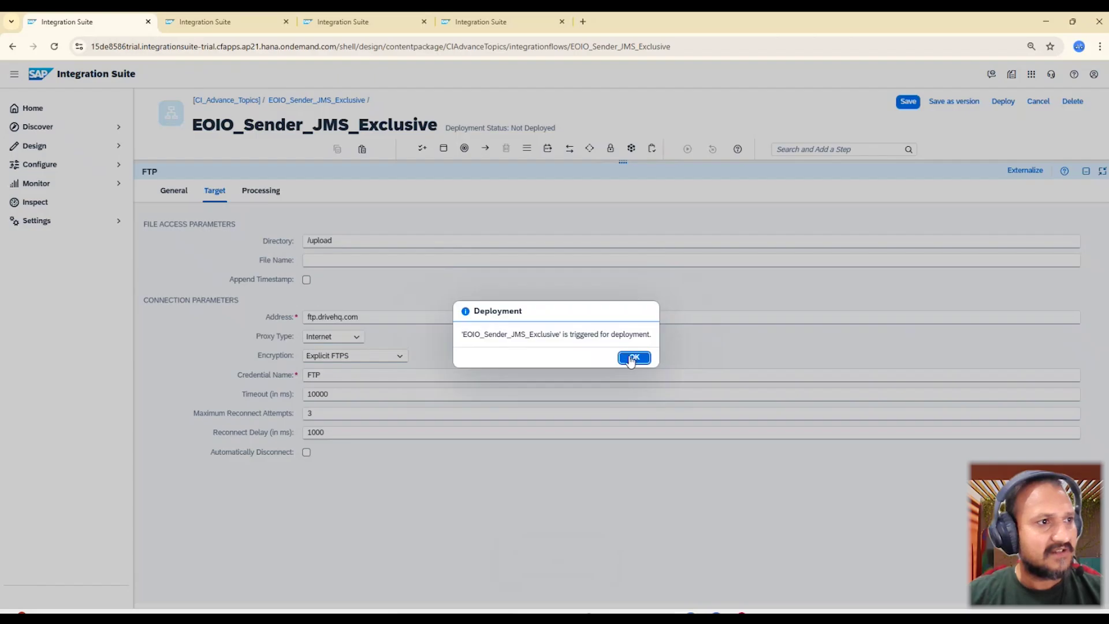
pyautogui.click(633, 357)
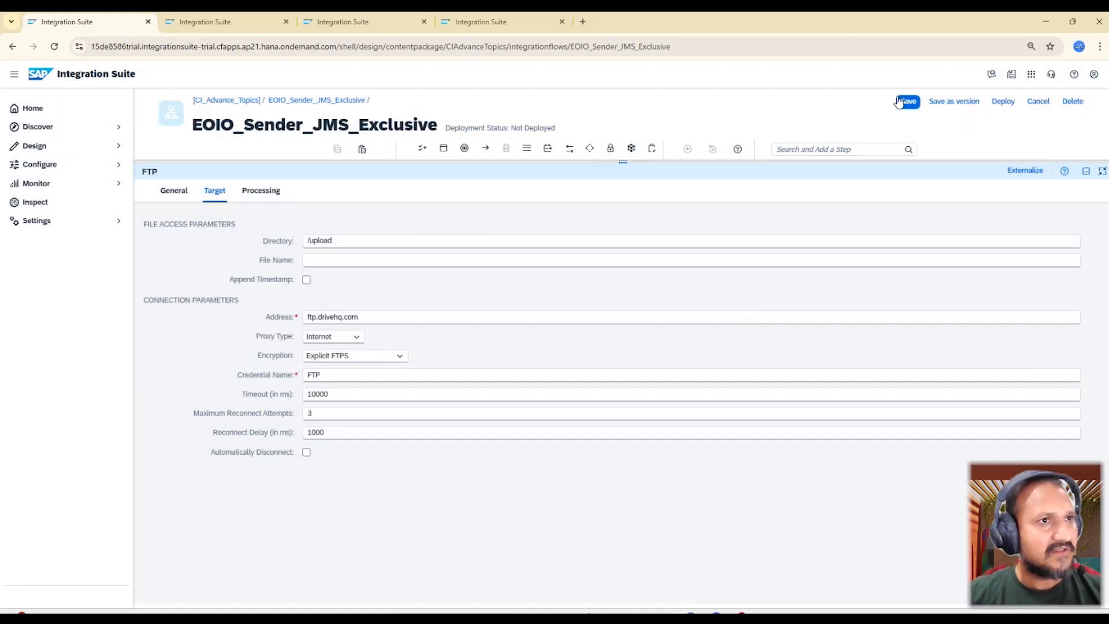
pyautogui.click(1084, 173)
# Clear the correlation ID filter in Monitor Message Processing and refresh the list of messages from the past hour.
pyautogui.hotkey('alt', 'Tab')
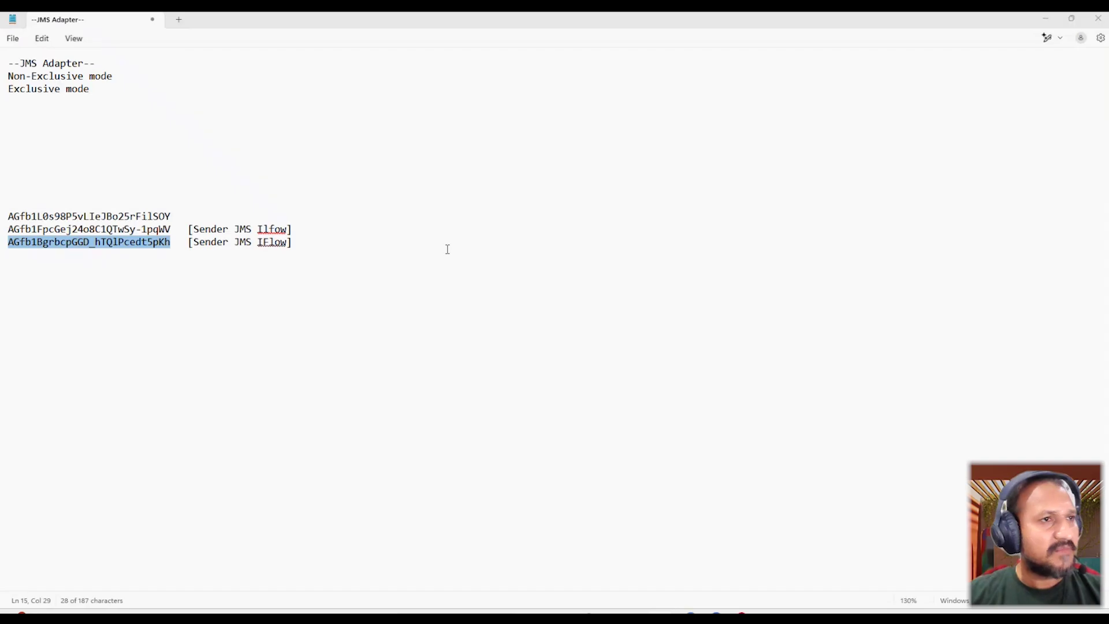
pyautogui.hotkey('alt', 'Tab')
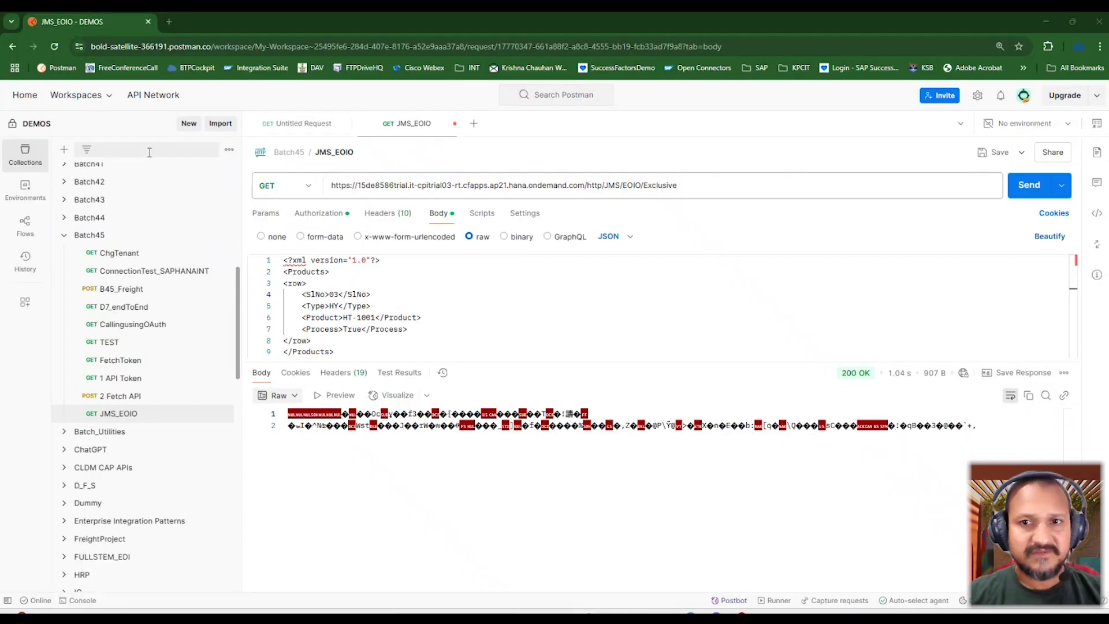
pyautogui.hotkey('alt', 'Tab')
pyautogui.hotkey('ctrl', 'Tab')
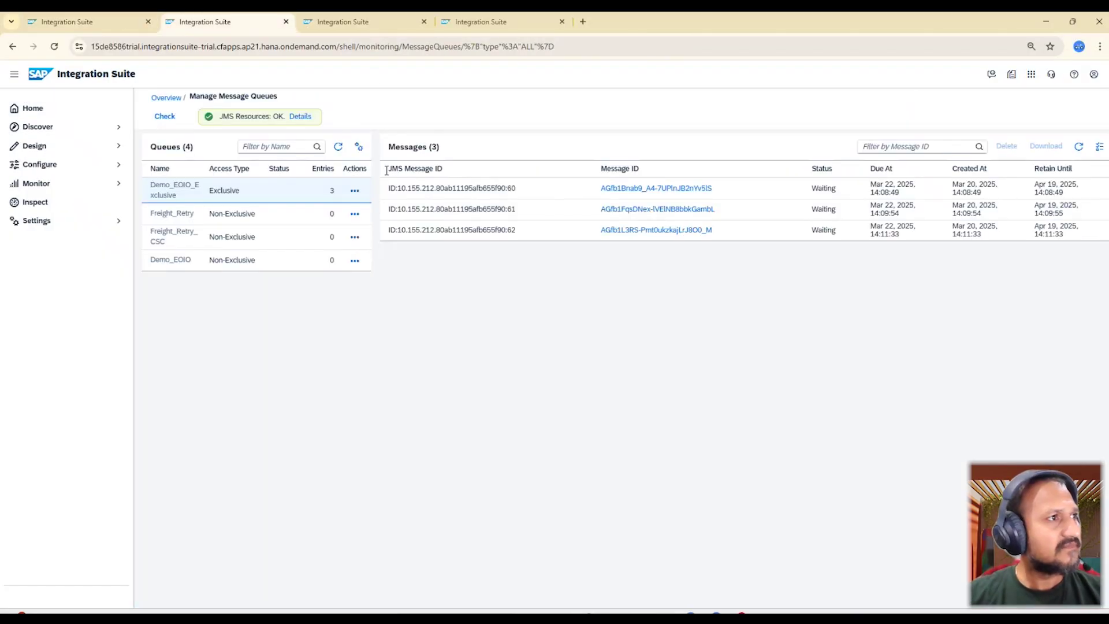
pyautogui.click(344, 21)
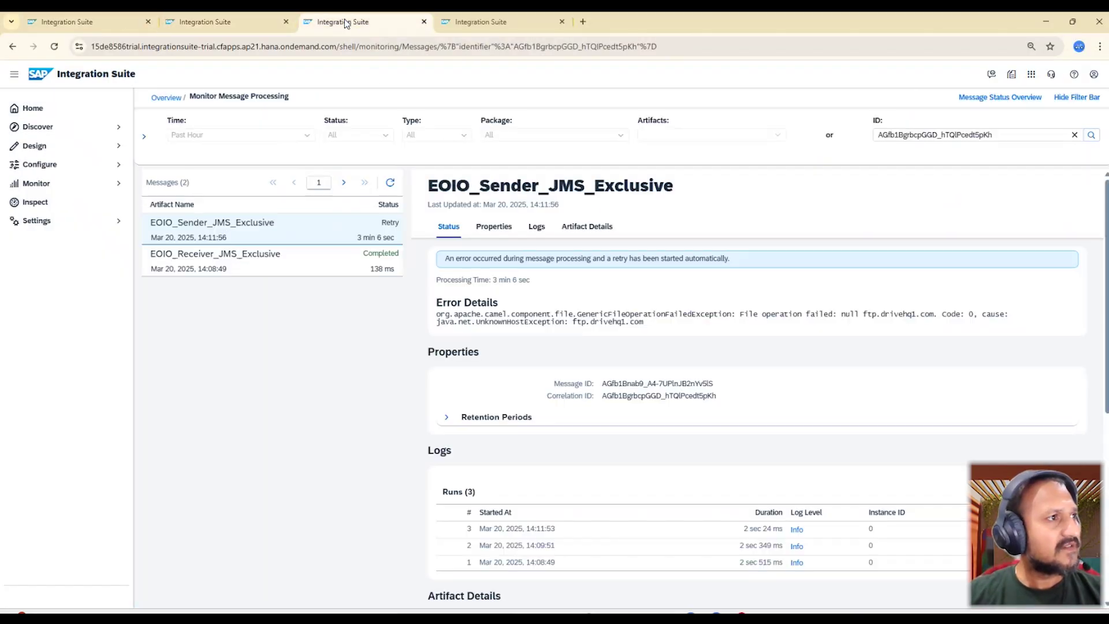
pyautogui.click(1074, 134)
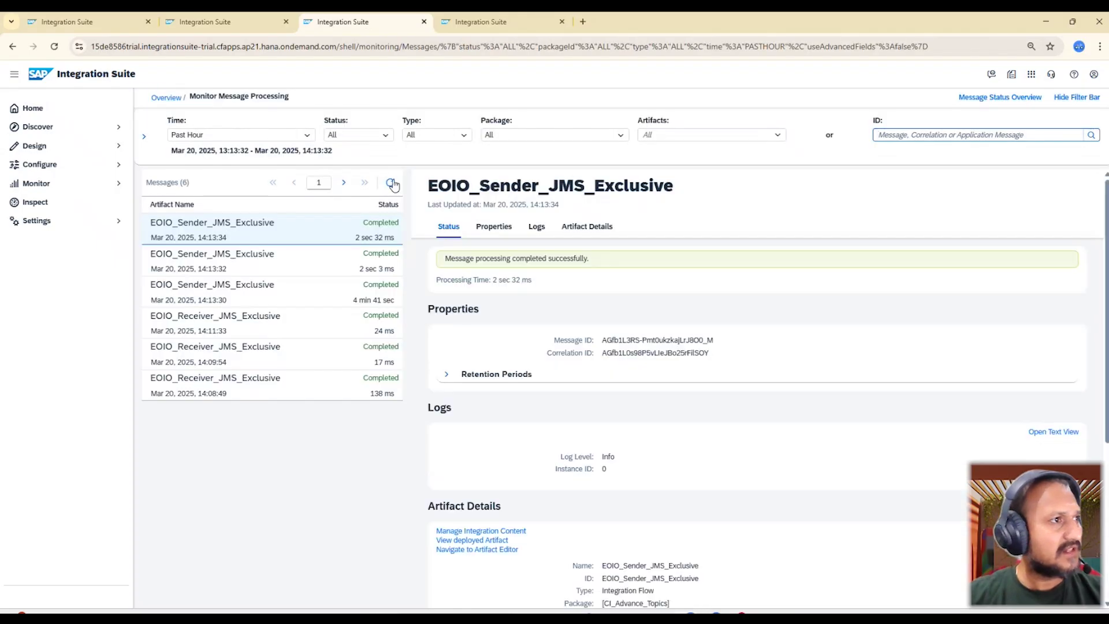
pyautogui.click(391, 183)
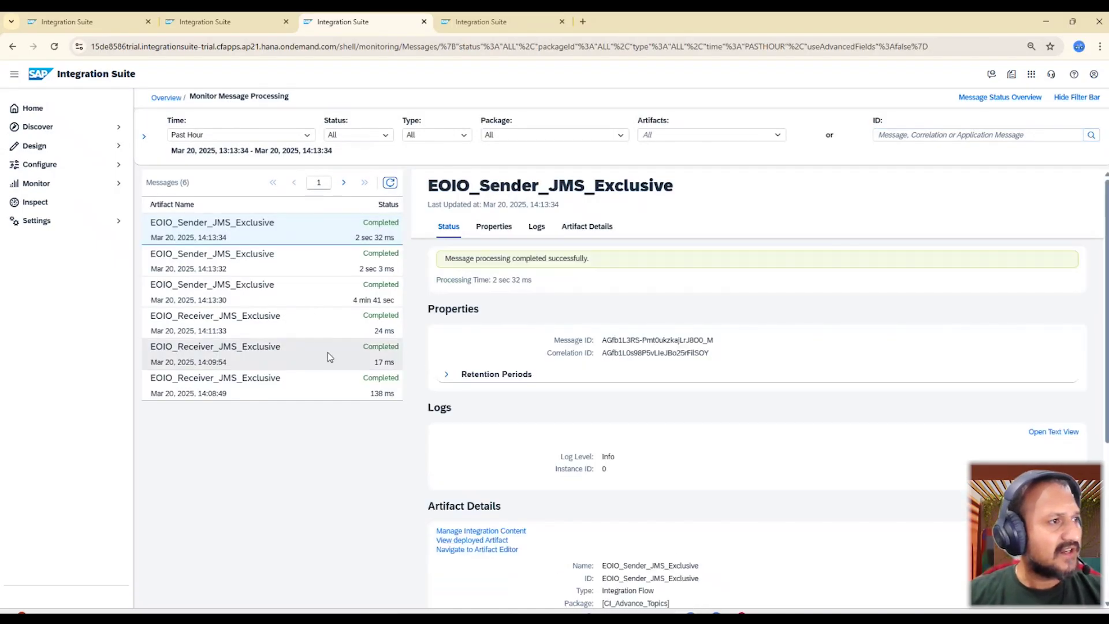
# Refresh the messages of the Demo_EOIO_Exclusive queue and open the newest EOIO_Sender_JMS_Exclusive message in the processing monitor.
pyautogui.click(263, 21)
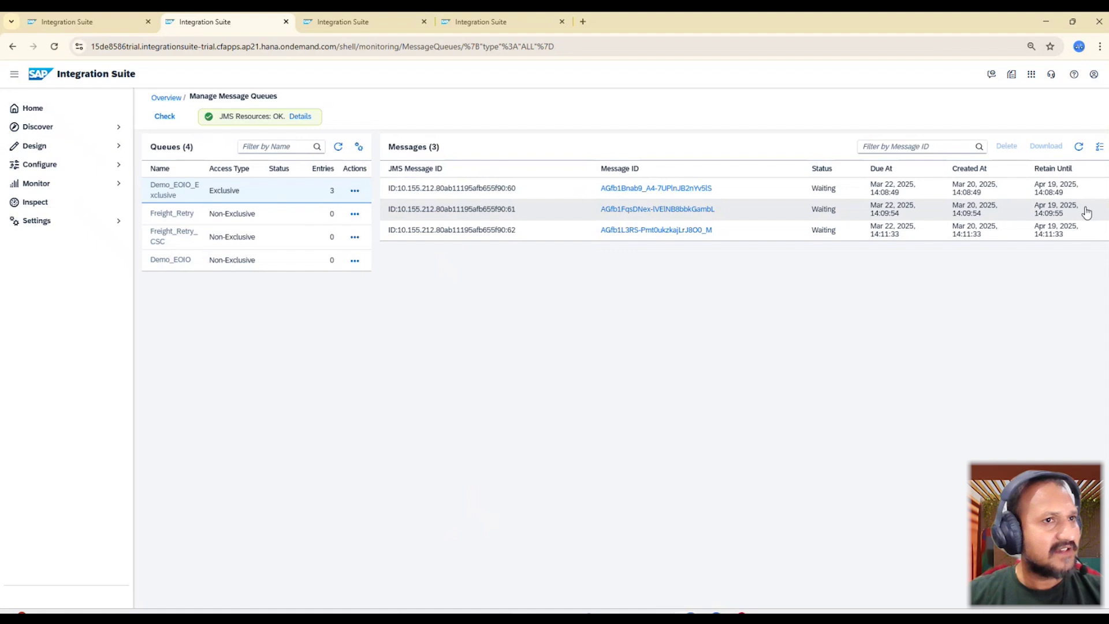
pyautogui.click(1079, 147)
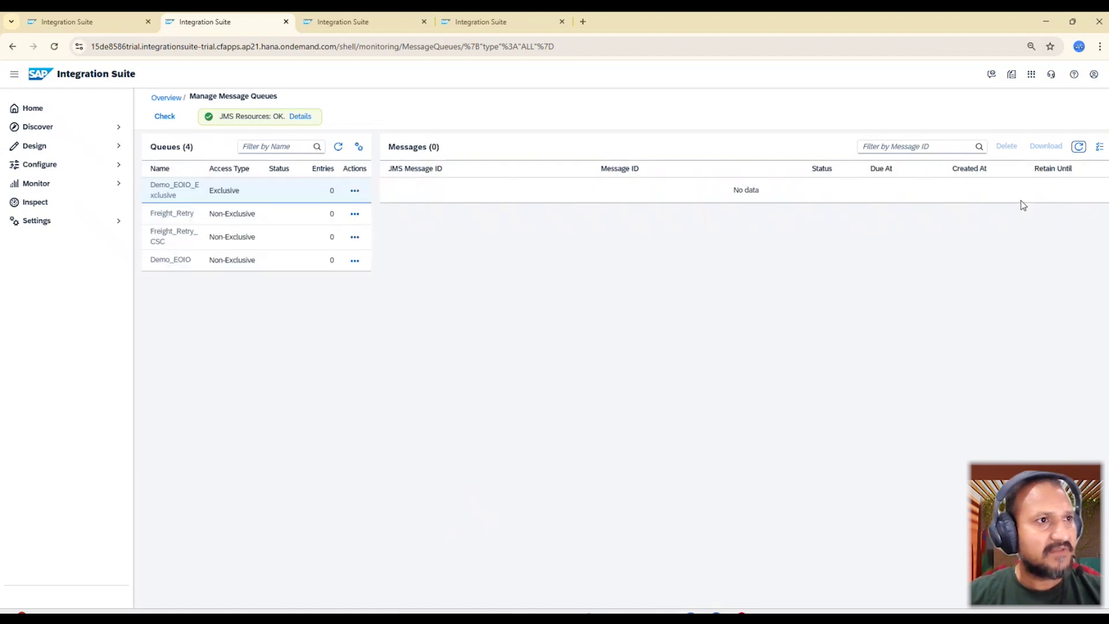
pyautogui.click(358, 23)
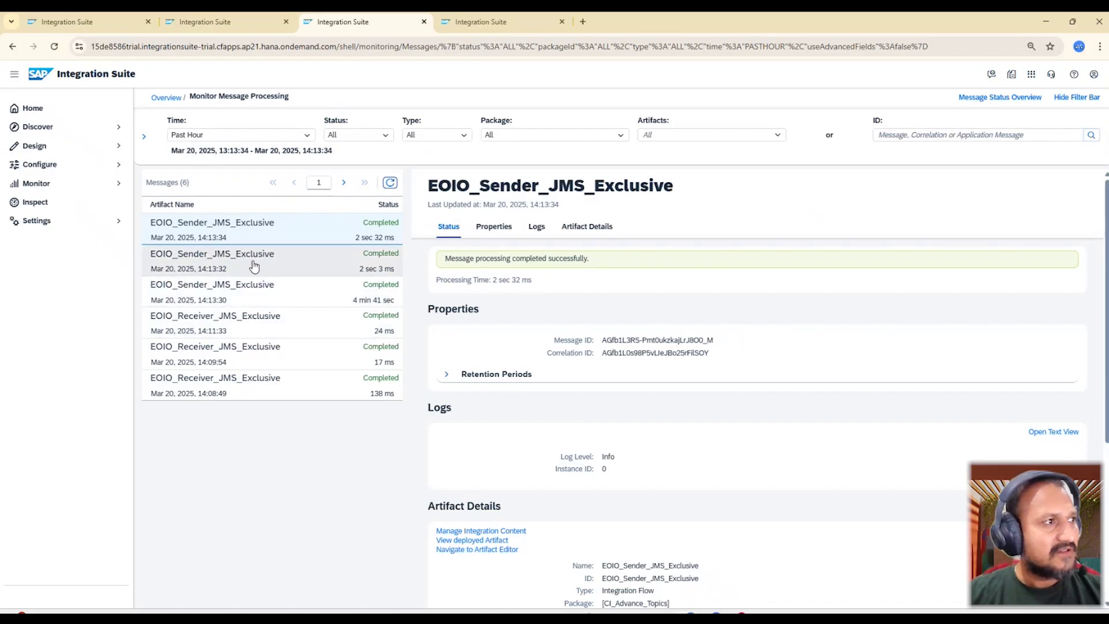
pyautogui.click(245, 239)
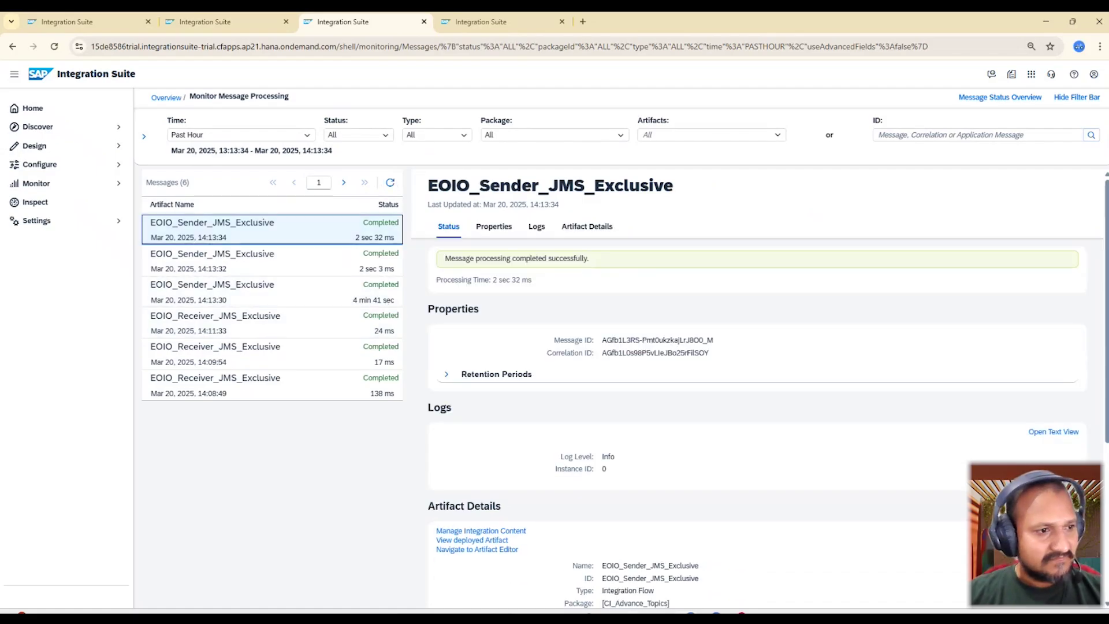
# Copy the second message's correlation ID from the middle ID line in Notepad and filter the Integration Suite messages by it.
pyautogui.hotkey('alt', 'Tab')
pyautogui.moveTo(173, 232); pyautogui.dragTo(3, 237)
pyautogui.hotkey('ctrl', 'c')
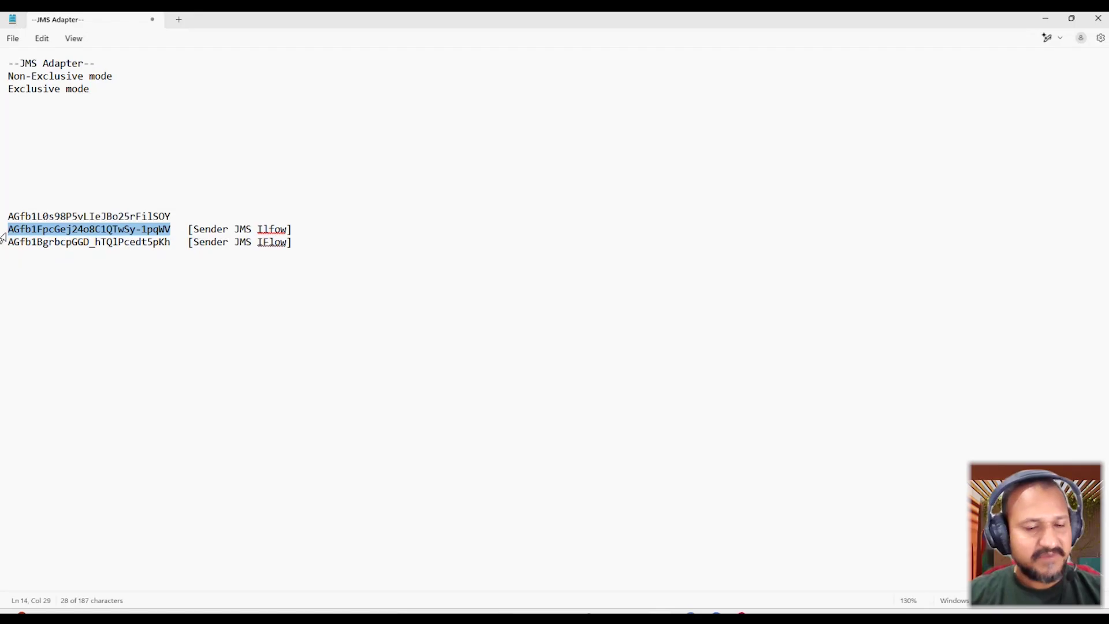
pyautogui.hotkey('alt', 'Tab')
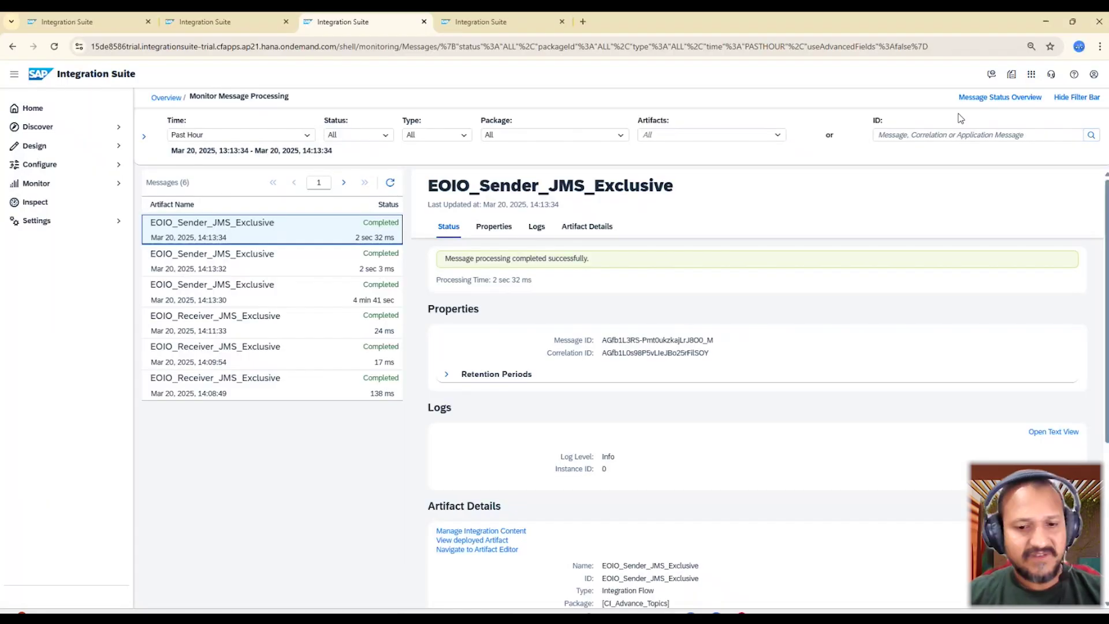
pyautogui.click(960, 135)
pyautogui.hotkey('ctrl', 'v')
pyautogui.press('Return')
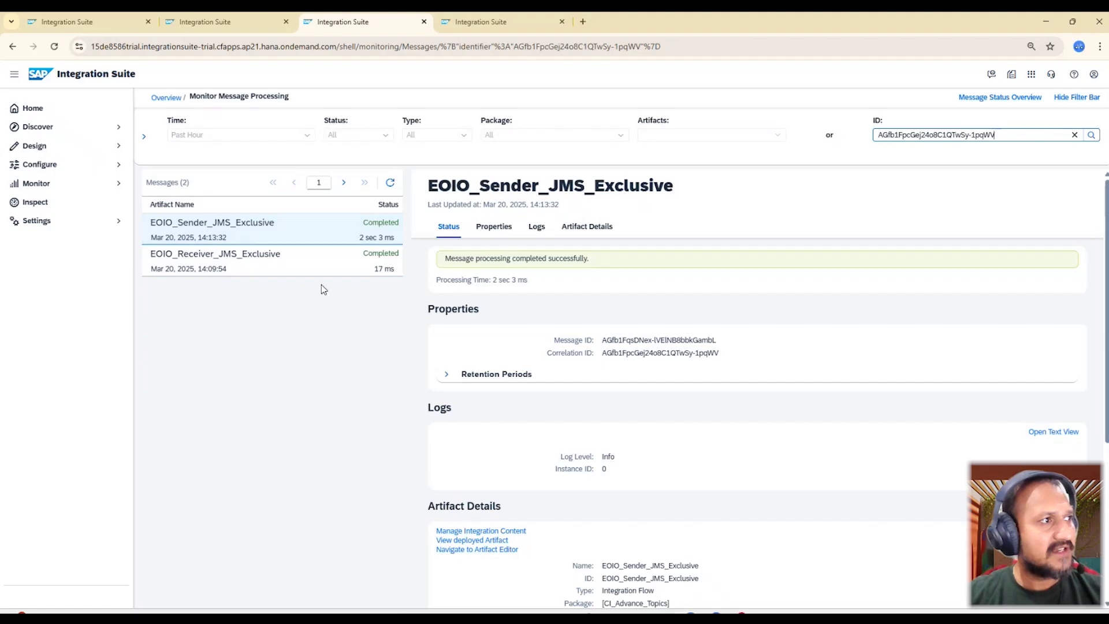
# Replace the message filter with the newest correlation ID, copied from the first ID line in Notepad.
pyautogui.hotkey('alt', 'Tab')
pyautogui.moveTo(171, 214); pyautogui.dragTo(3, 221)
pyautogui.hotkey('ctrl', 'c')
pyautogui.hotkey('alt', 'Tab')
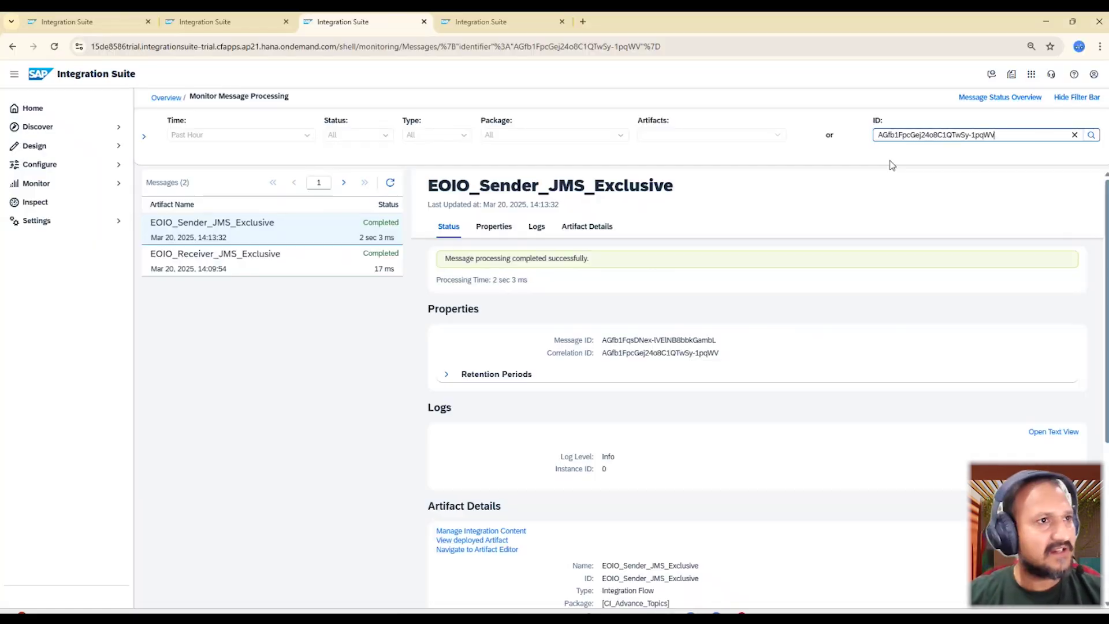
pyautogui.hotkey('ctrl', 'a')
pyautogui.hotkey('ctrl', 'v')
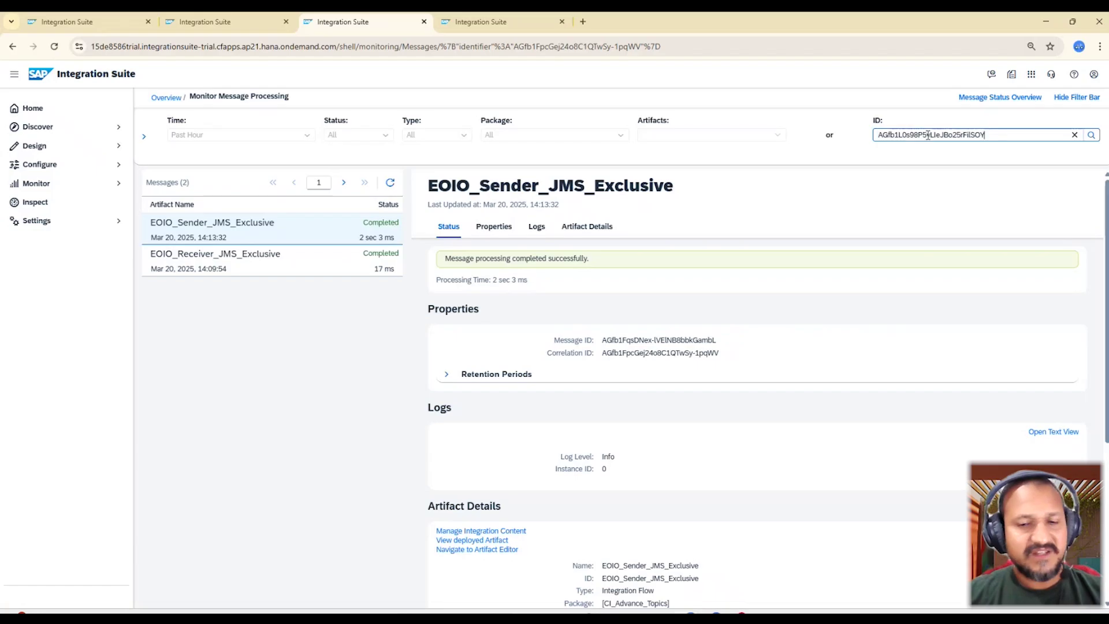
pyautogui.press('Return')
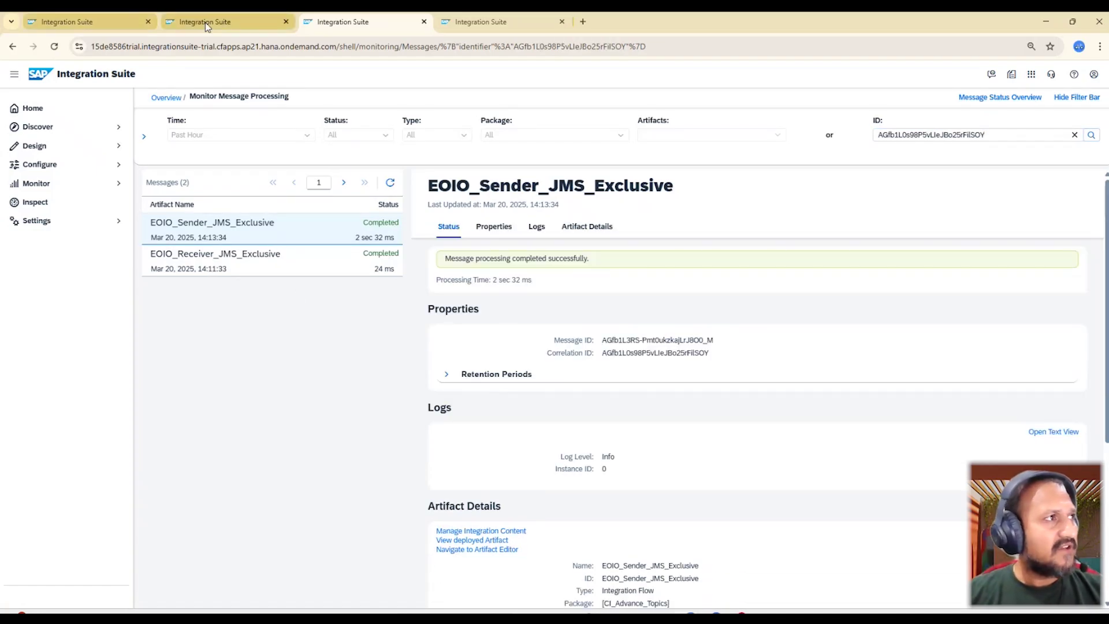
# Return from the EOIO_Sender_JMS_Exclusive flow to the artifact list of the CI_Advance_Topics package.
pyautogui.click(93, 23)
pyautogui.click(92, 23)
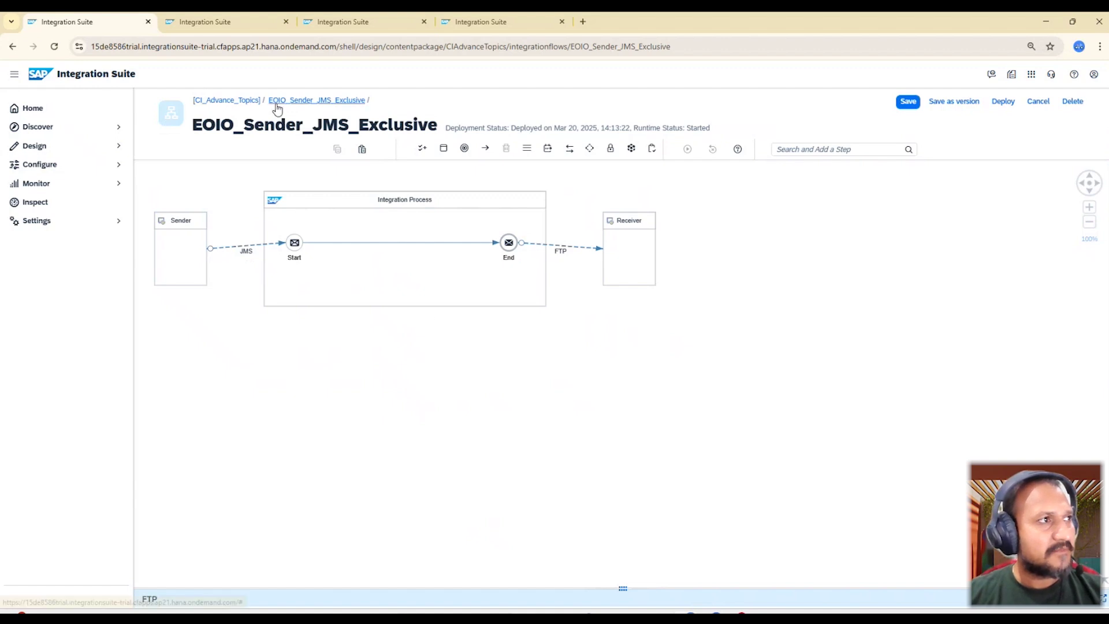
pyautogui.click(234, 101)
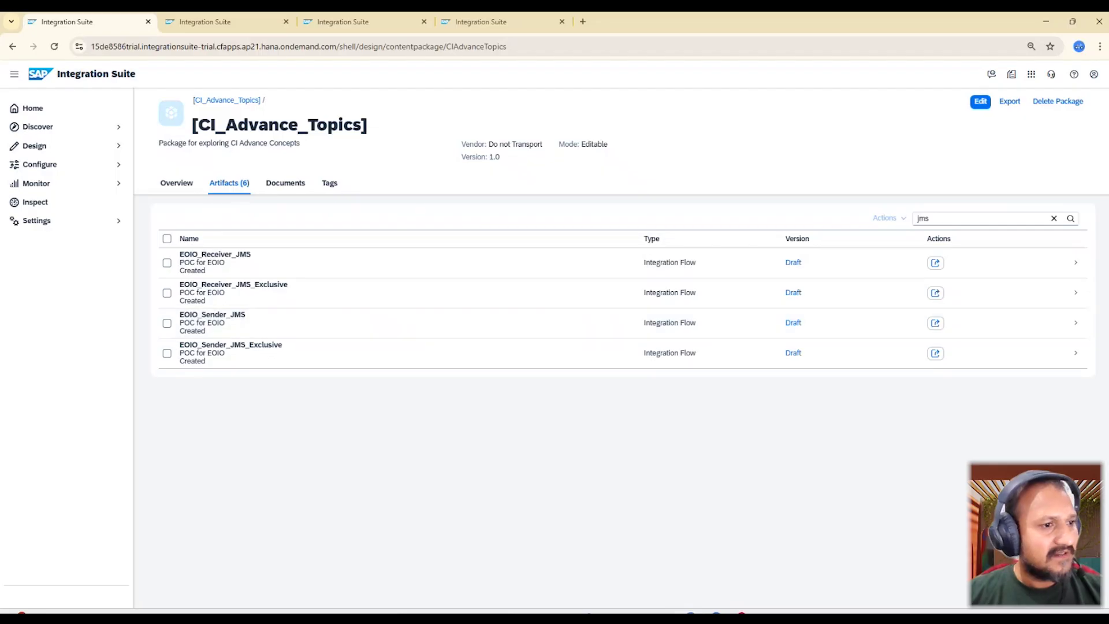
# Add the note "[EOIO]" after "Exclusive mode" in the Notepad file and highlight the "Non-Exclusive mode" line.
pyautogui.hotkey('alt', 'Tab')
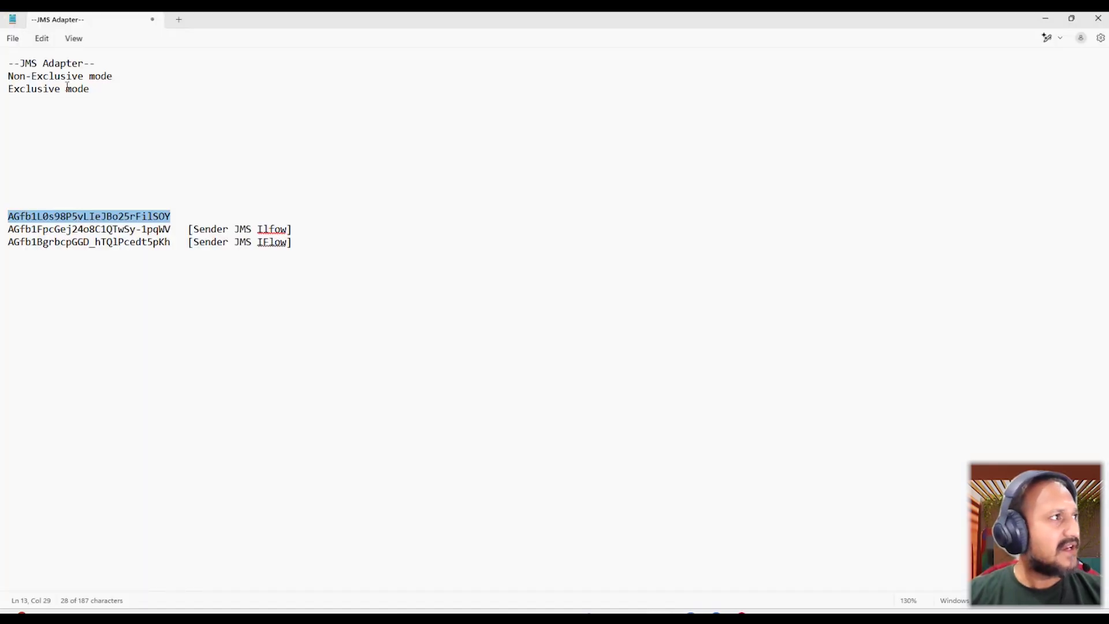
pyautogui.moveTo(123, 79); pyautogui.dragTo(7, 77)
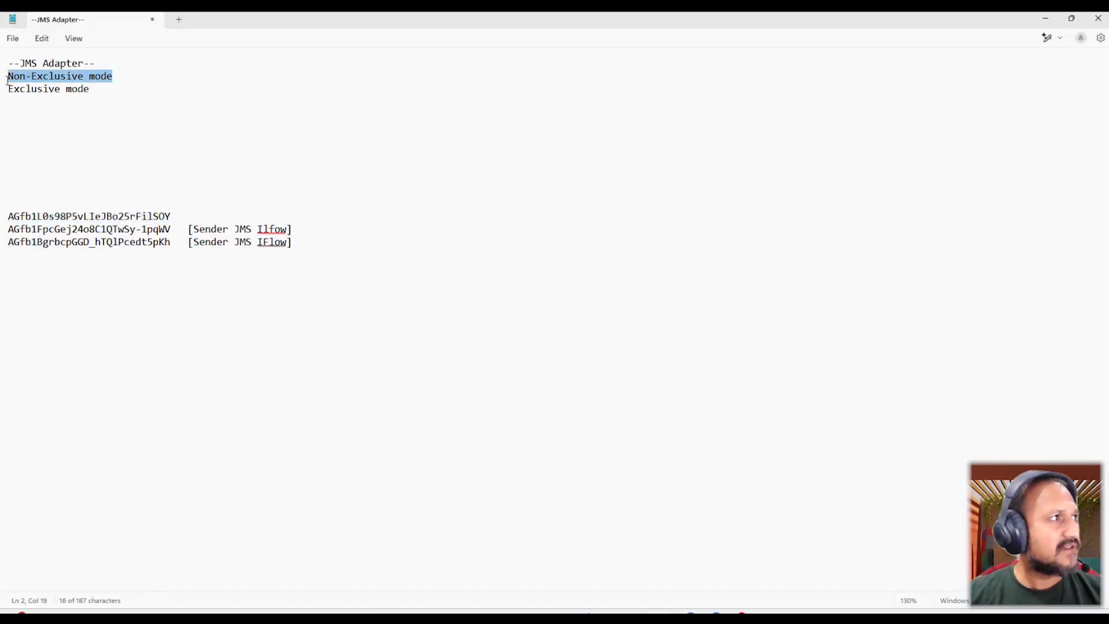
pyautogui.click(144, 89)
pyautogui.click(119, 76)
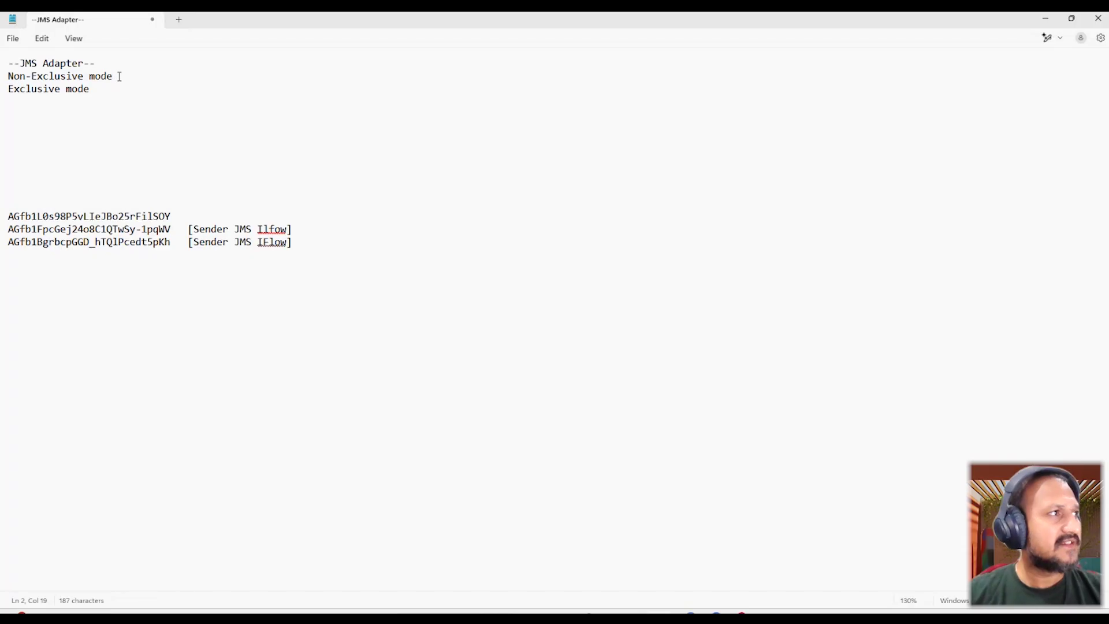
pyautogui.moveTo(119, 77); pyautogui.dragTo(3, 77)
pyautogui.click(99, 89)
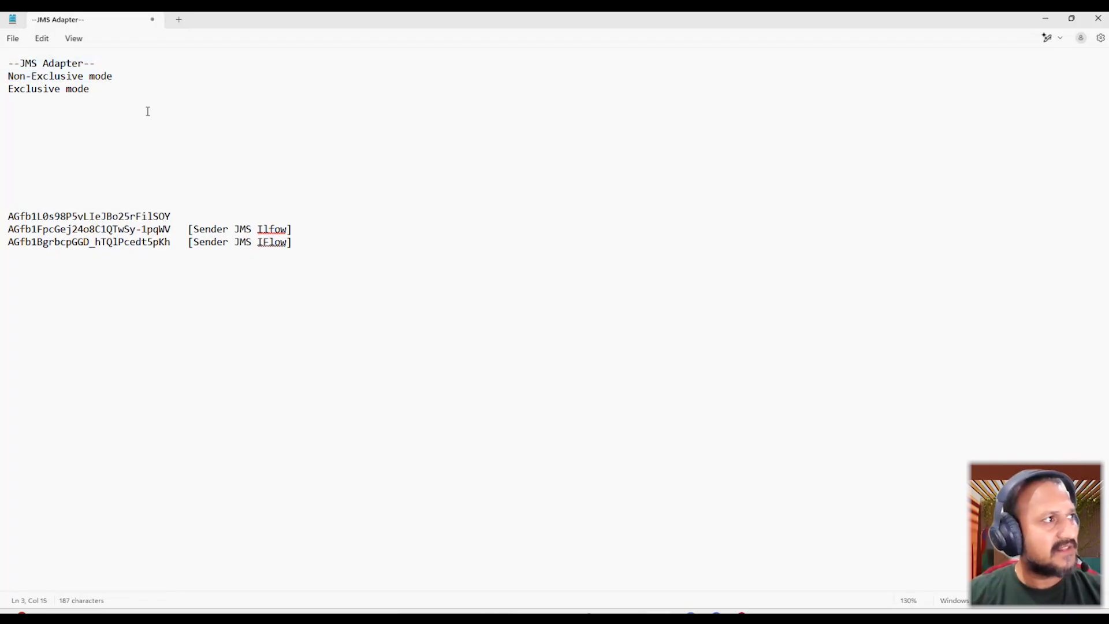
pyautogui.write('[E')
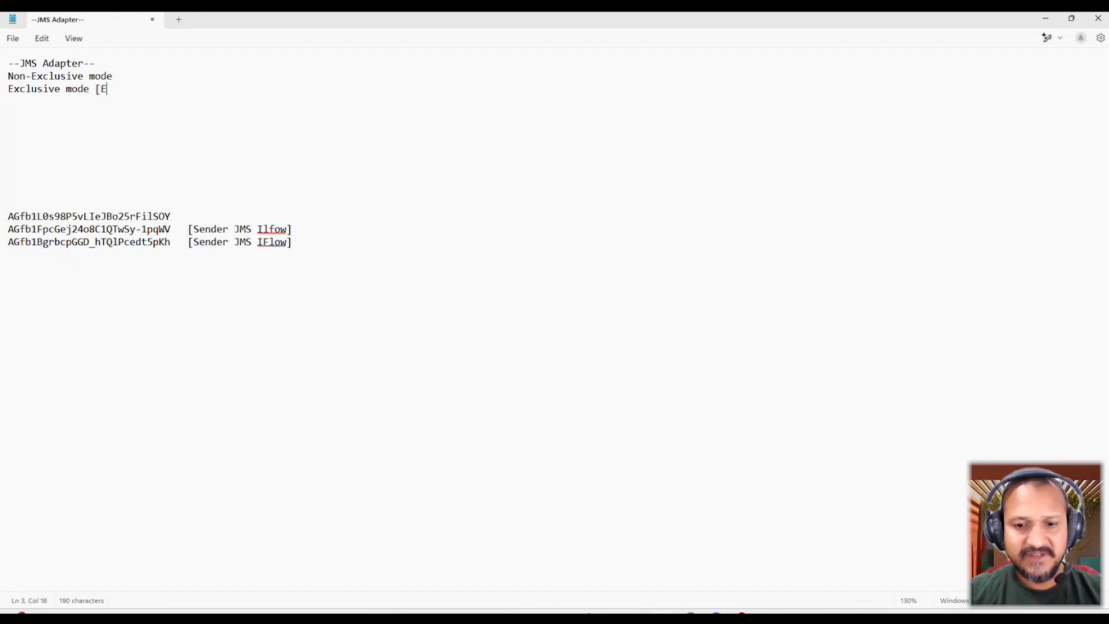
pyautogui.write('IOO')
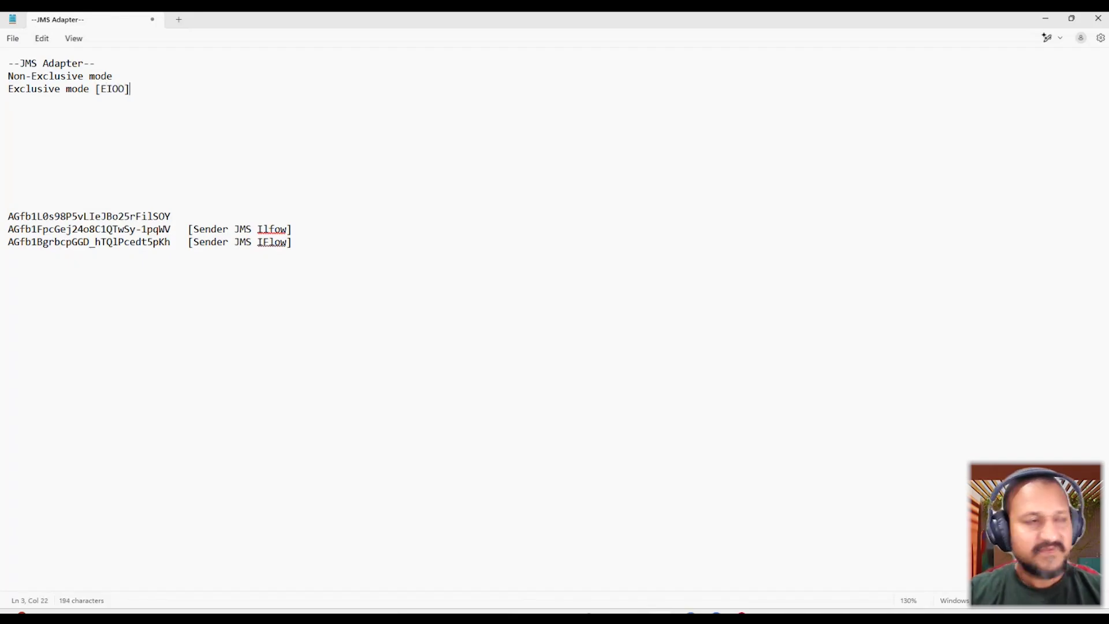
pyautogui.press('BackSpace')
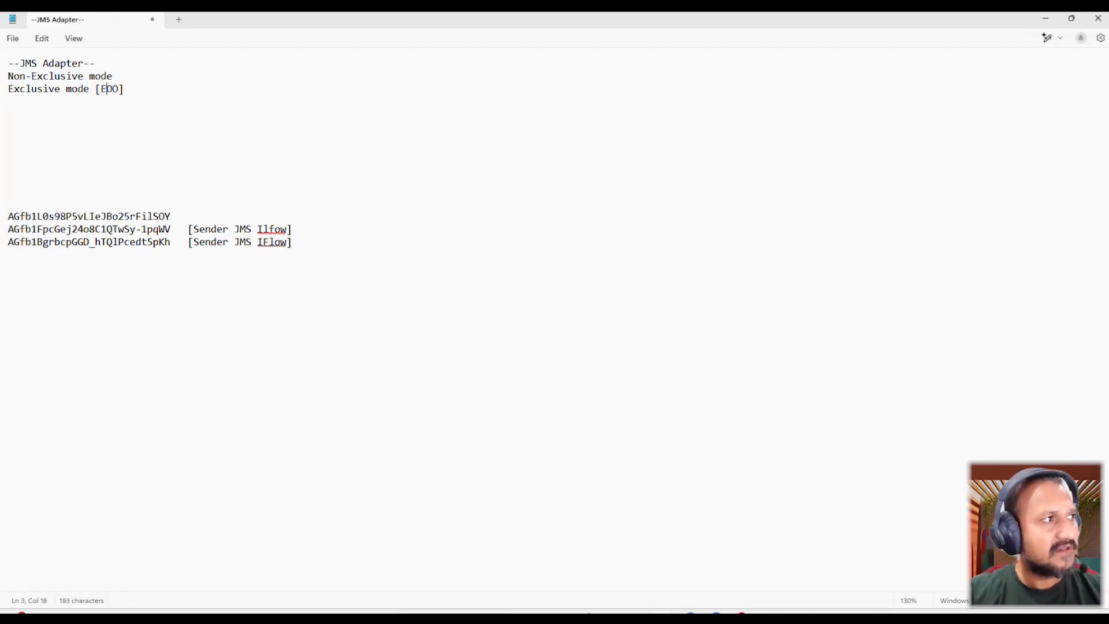
pyautogui.write('I')
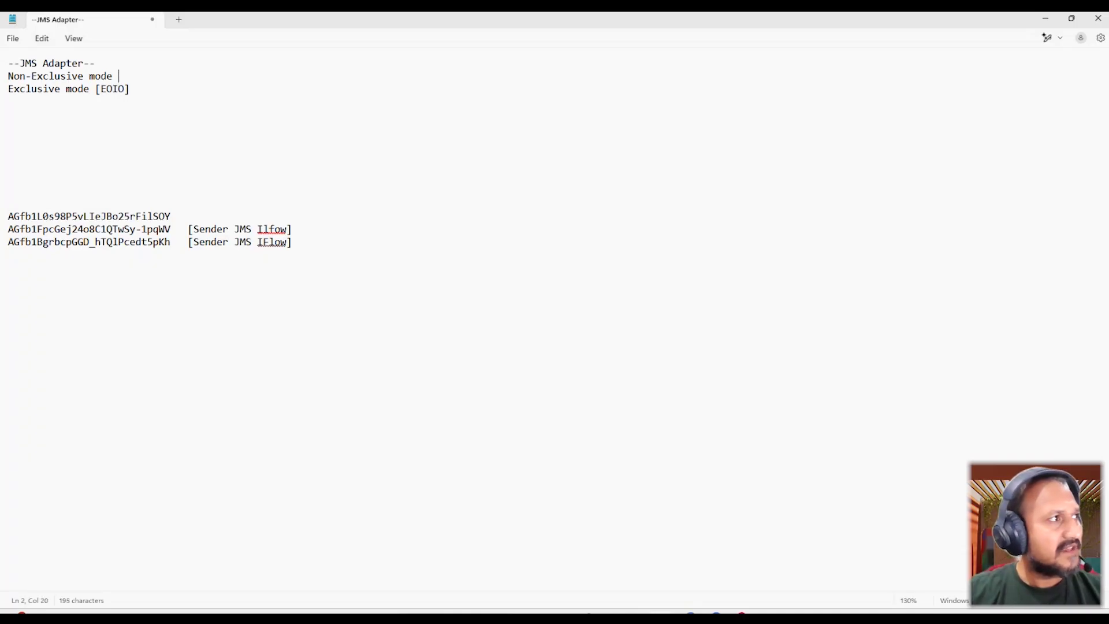
pyautogui.moveTo(114, 76); pyautogui.dragTo(7, 76)
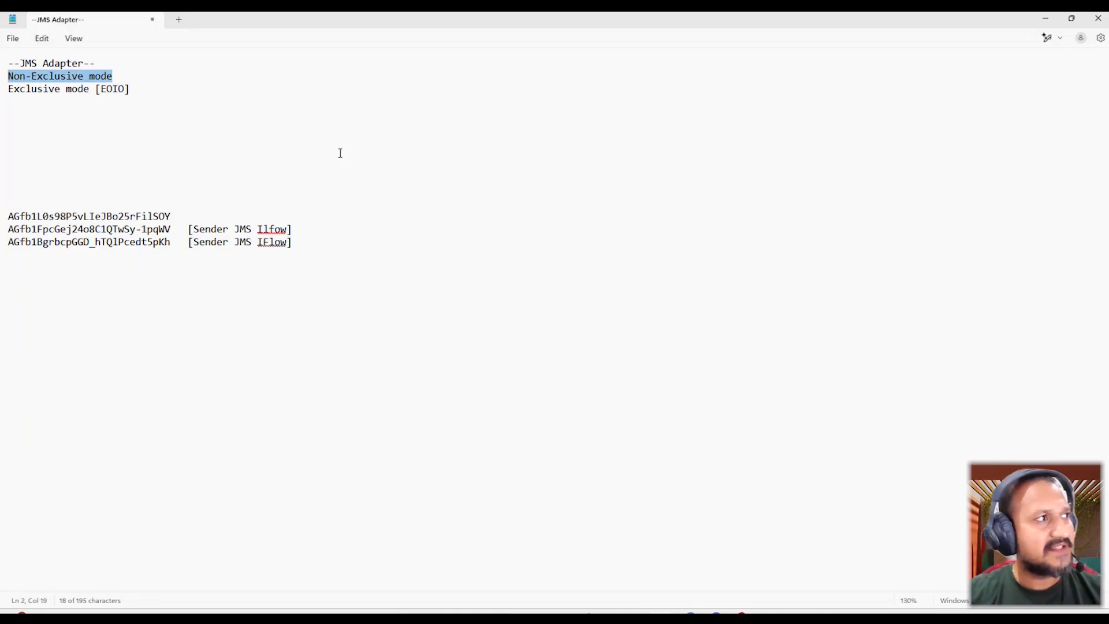
pyautogui.click(20, 78)
# Open EOIO_Receiver_JMS in Integration Suite and examine the queue name and access type in its JMS adapter's processing settings.
pyautogui.hotkey('alt', 'Tab')
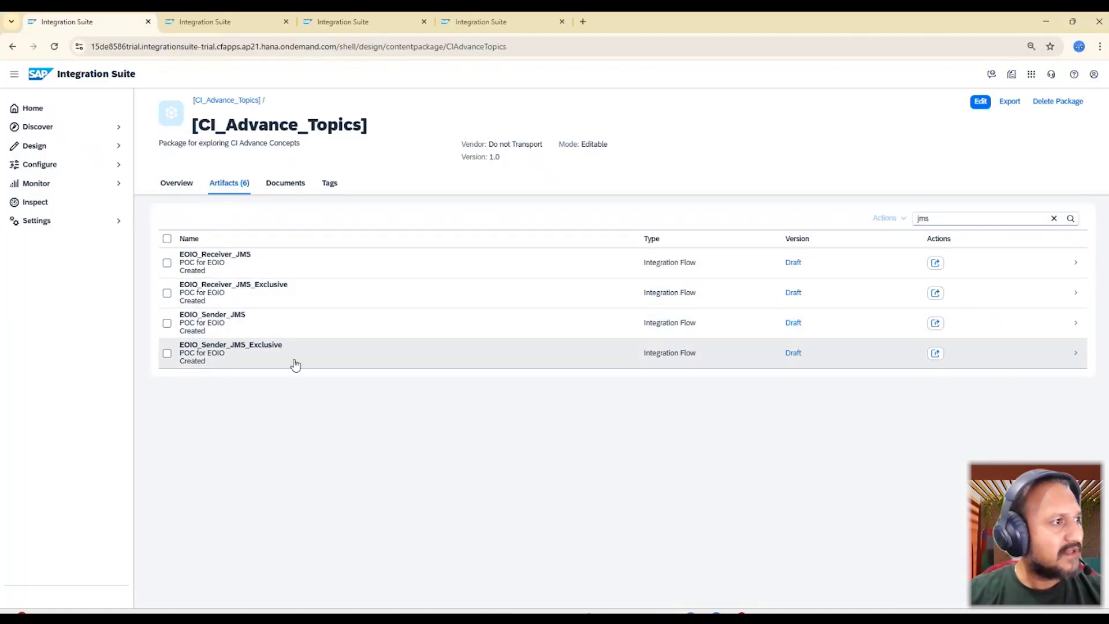
pyautogui.click(227, 260)
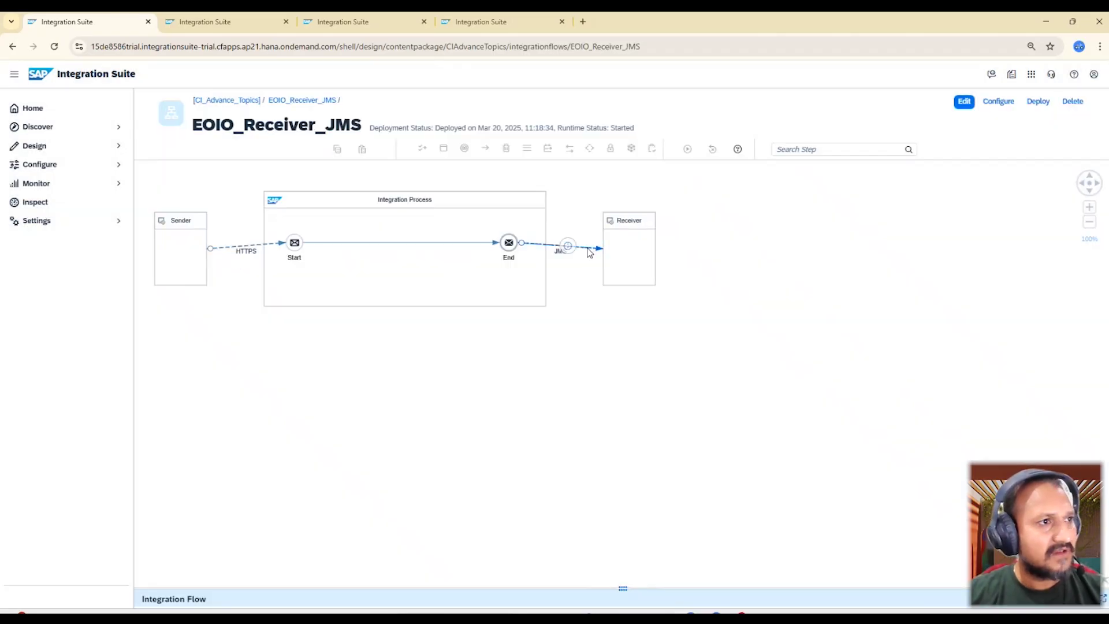
pyautogui.click(586, 247)
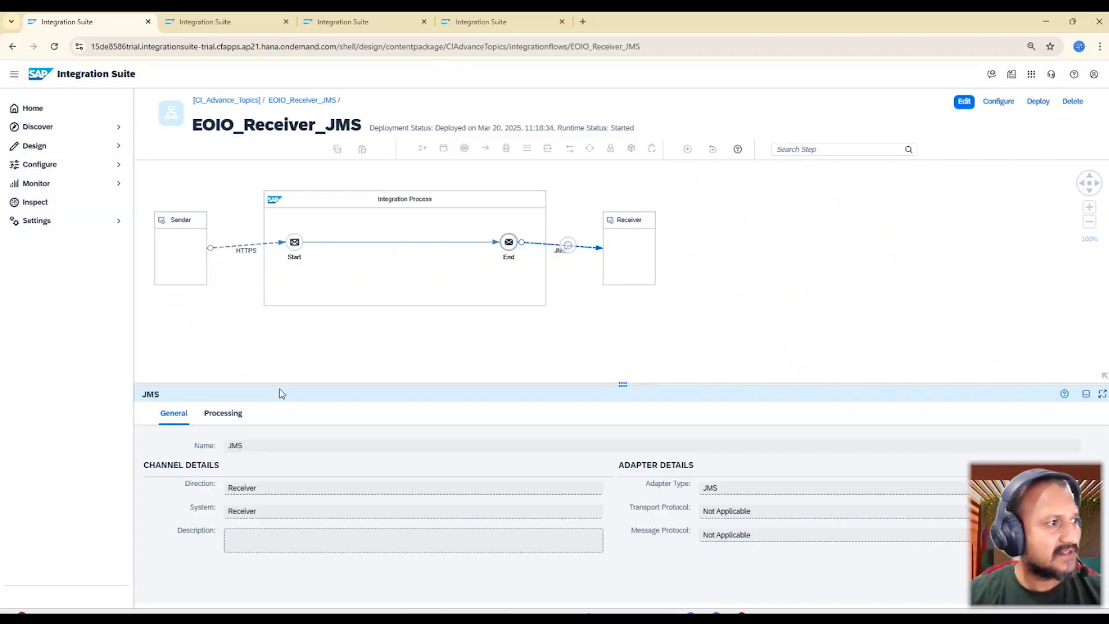
pyautogui.click(223, 413)
pyautogui.moveTo(350, 462); pyautogui.dragTo(304, 467)
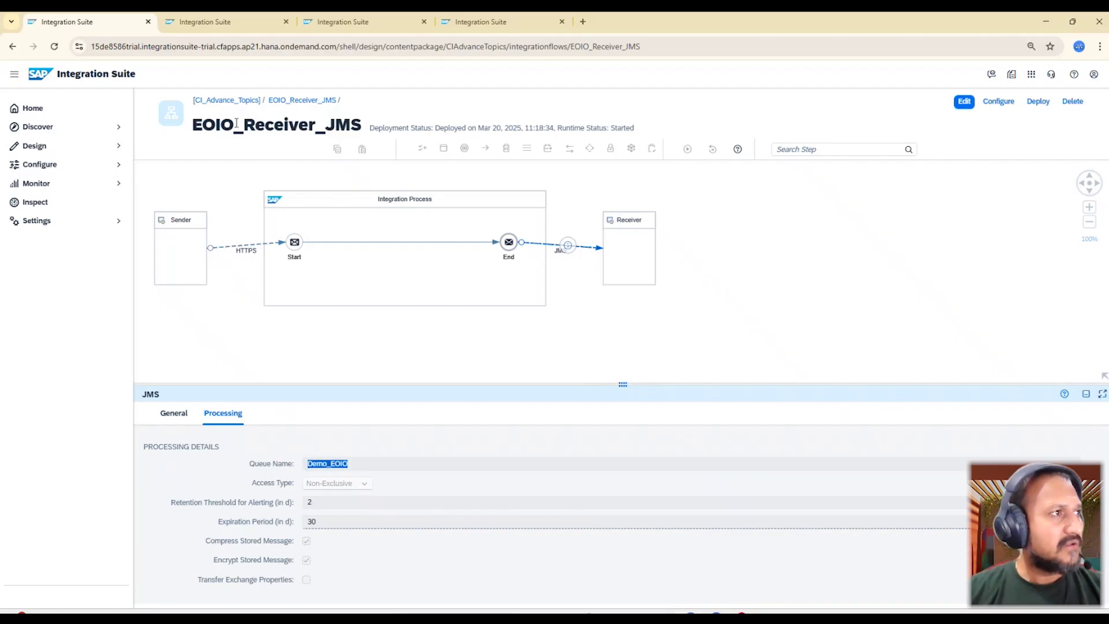
# Open EOIO_Sender_JMS from the CI_Advance_Topics package and examine the connection settings of its JMS sender adapter.
pyautogui.click(226, 101)
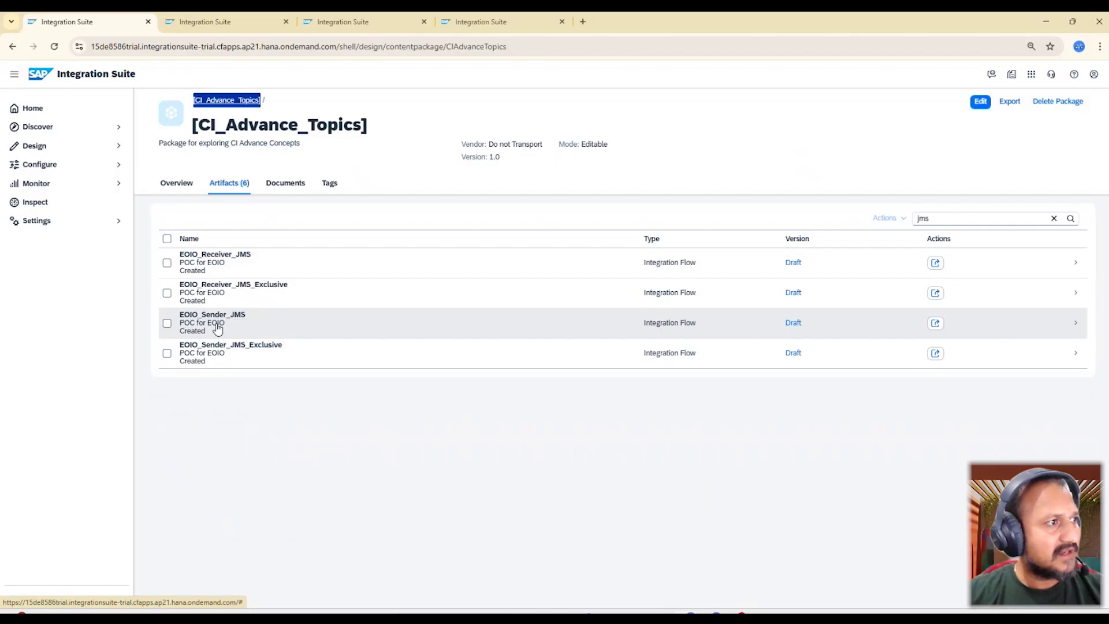
pyautogui.click(217, 328)
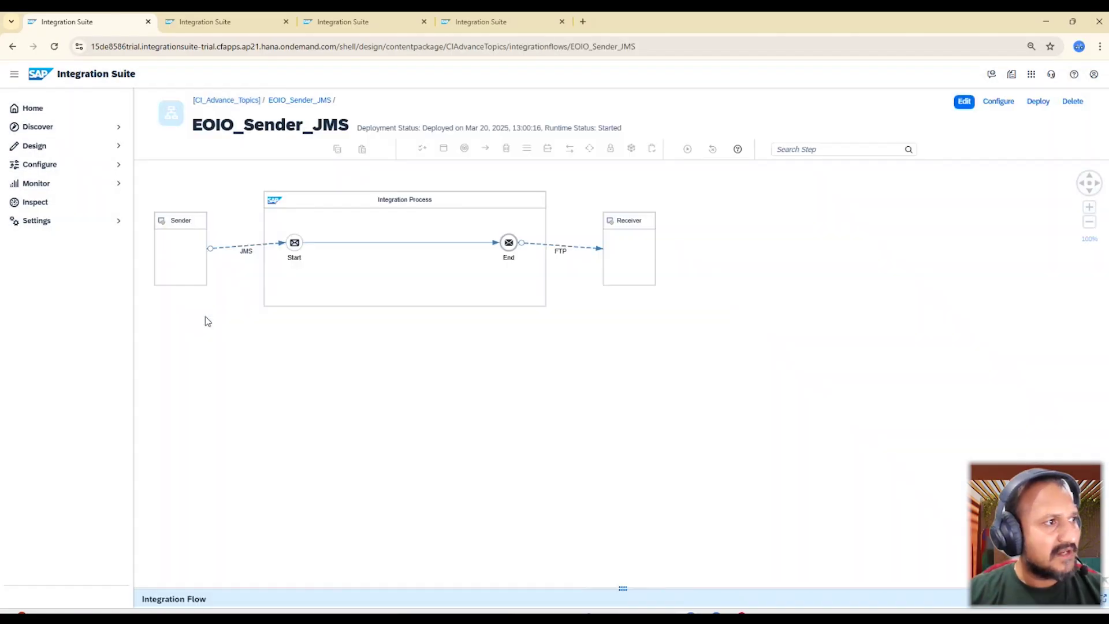
pyautogui.click(231, 252)
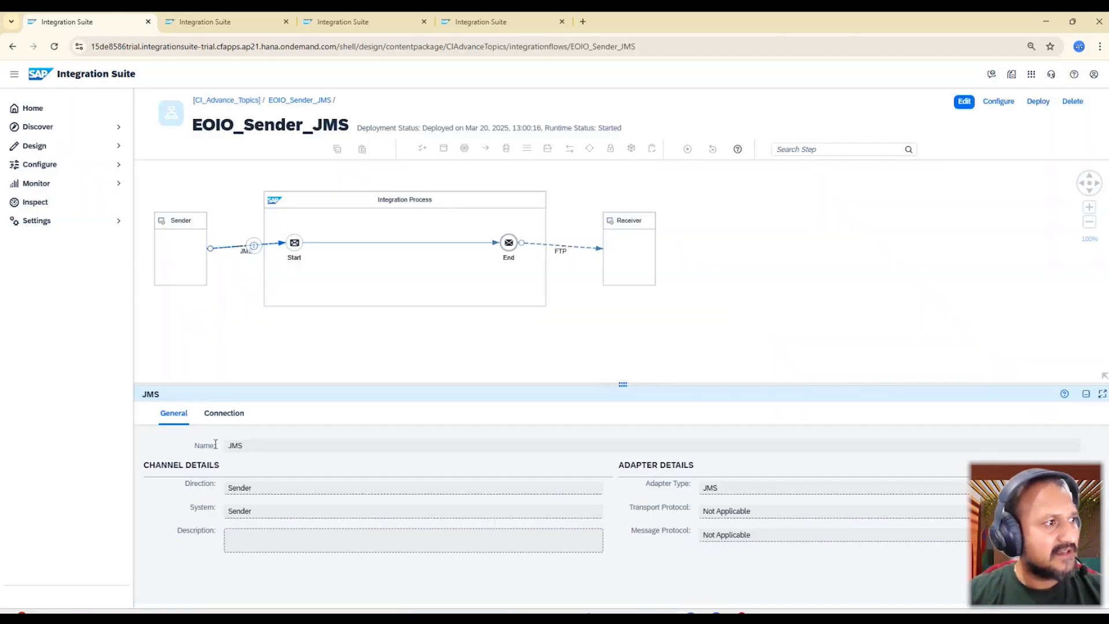
pyautogui.click(224, 413)
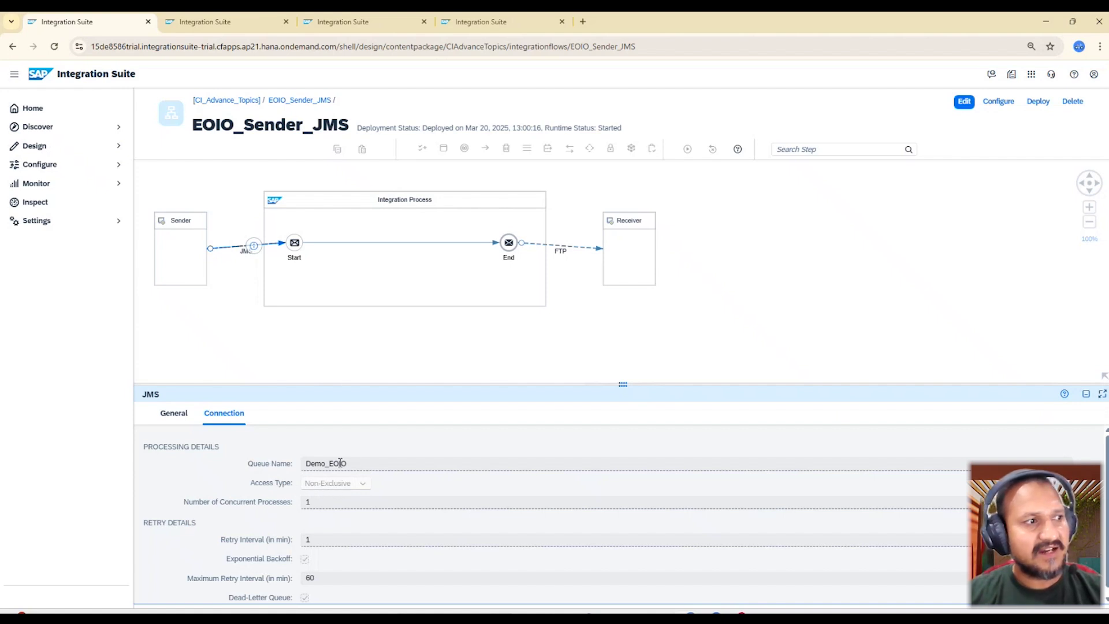
# Highlight the queue name Demo_EOIO in the JMS sender adapter's connection settings and review its access type.
pyautogui.moveTo(357, 461); pyautogui.dragTo(307, 465)
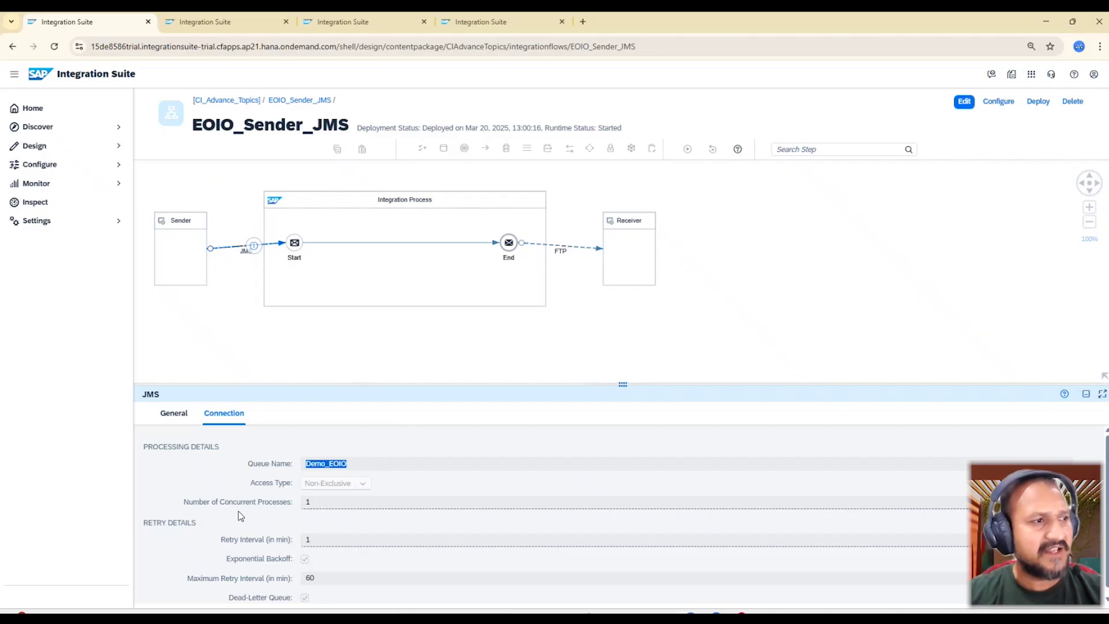
pyautogui.click(331, 359)
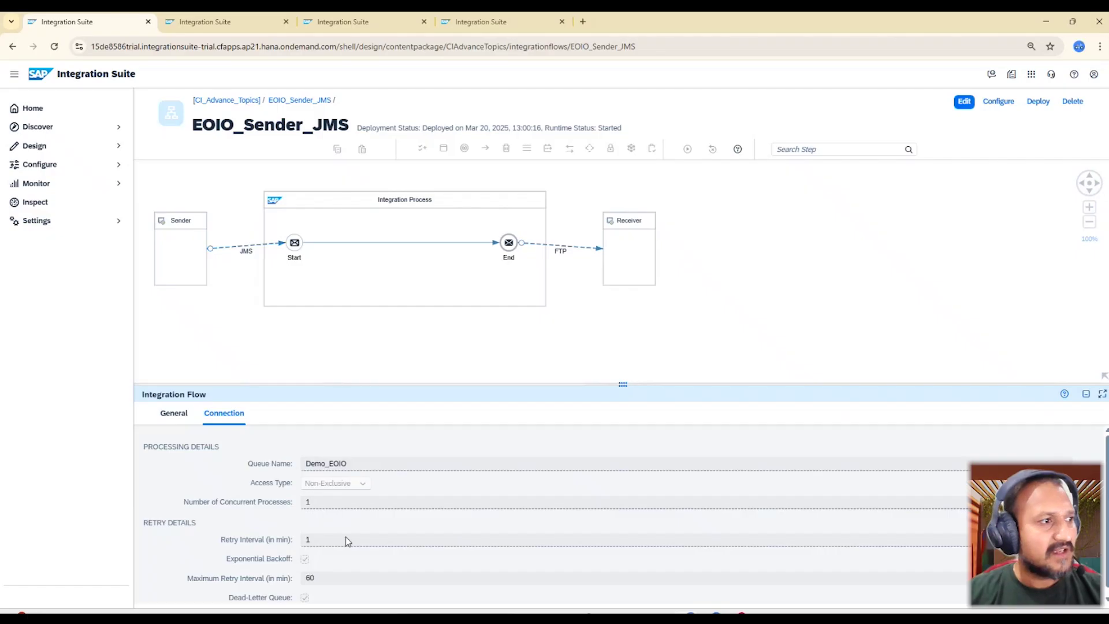
pyautogui.click(232, 252)
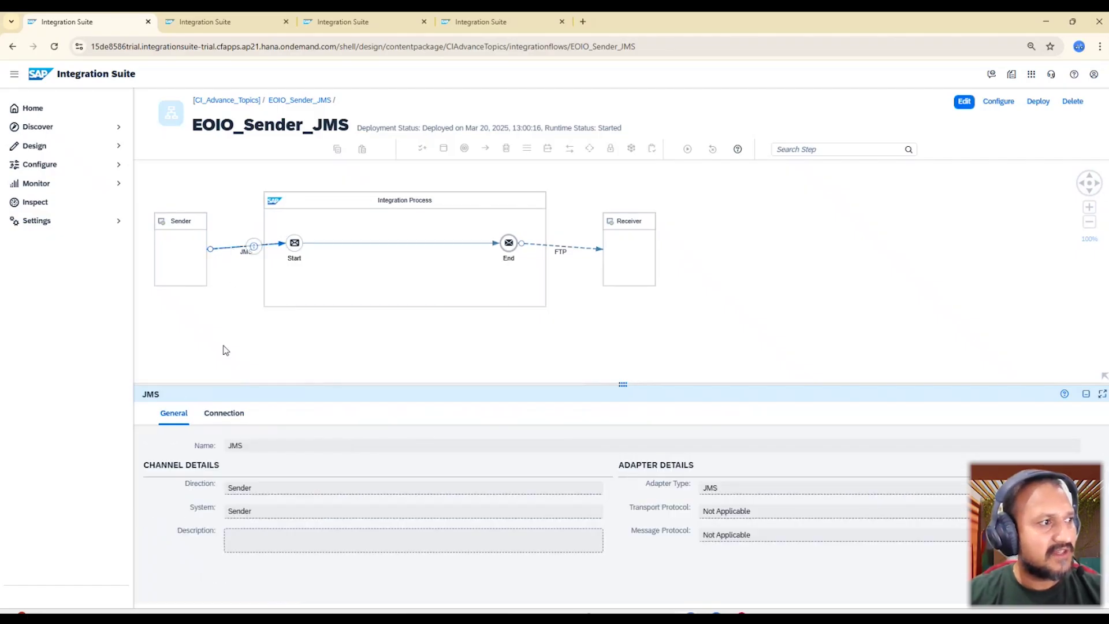
pyautogui.click(224, 413)
pyautogui.doubleClick(354, 463)
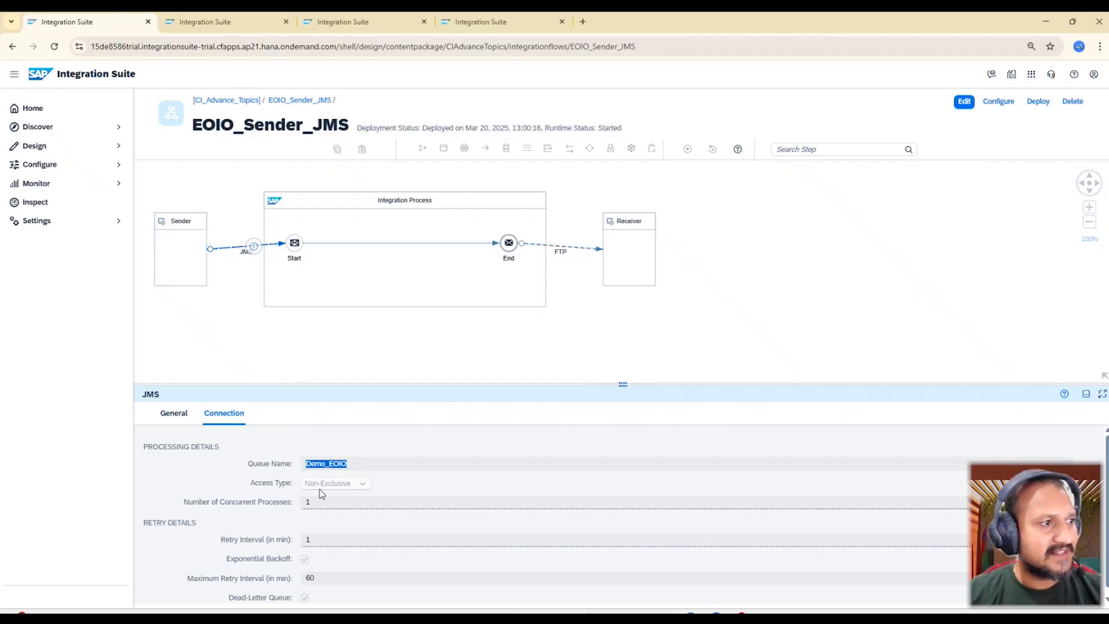
# Open the FTP receiver adapter's target settings and examine its directory and server address.
pyautogui.click(583, 245)
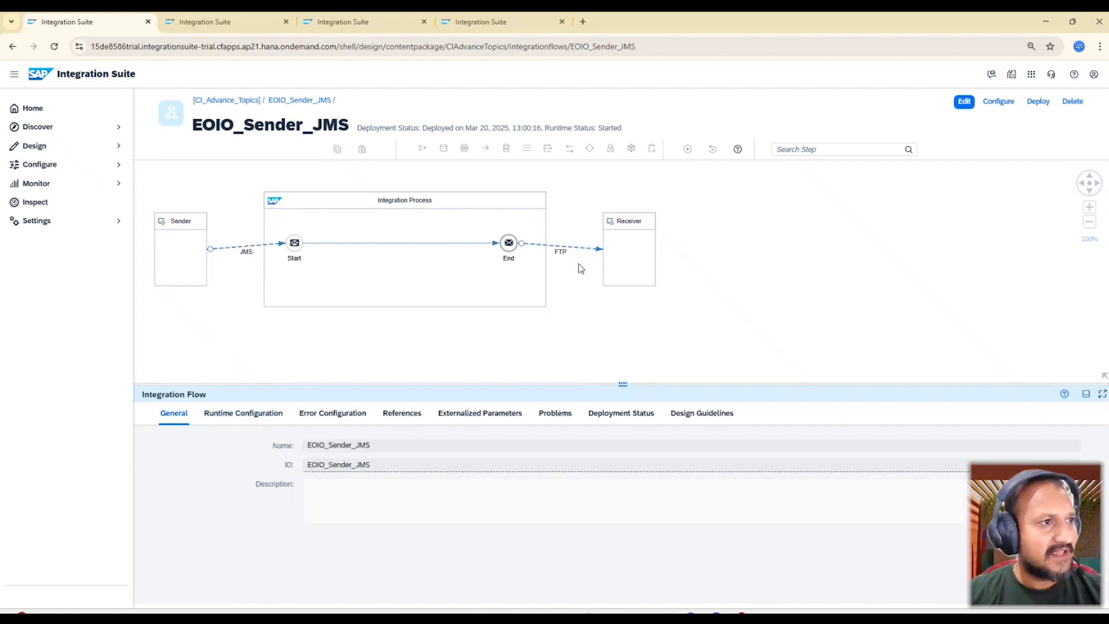
pyautogui.click(588, 248)
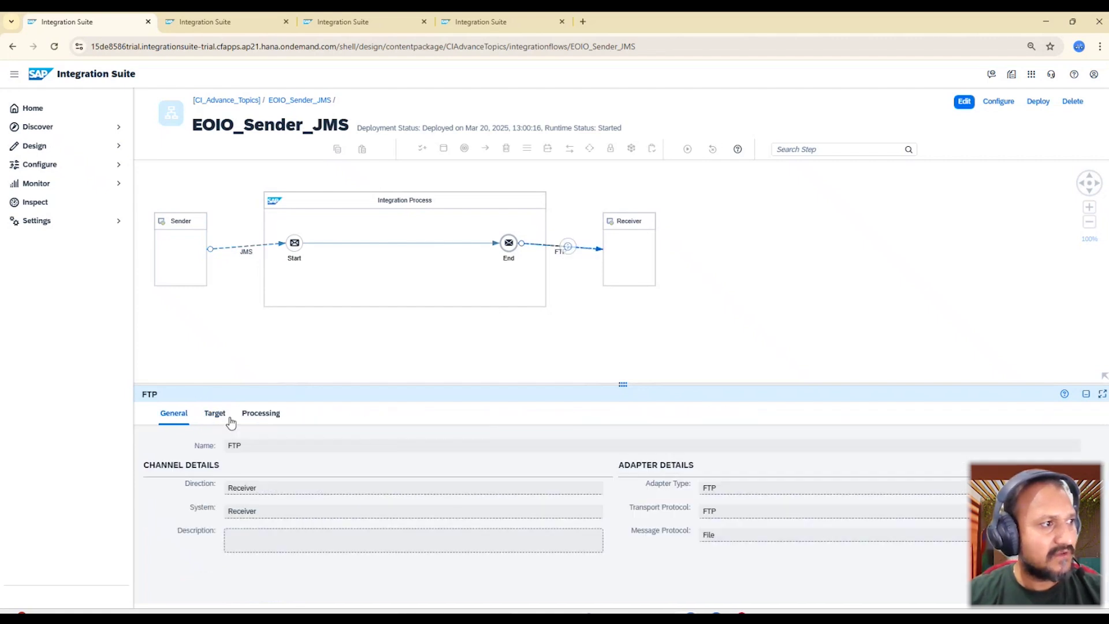
pyautogui.click(218, 415)
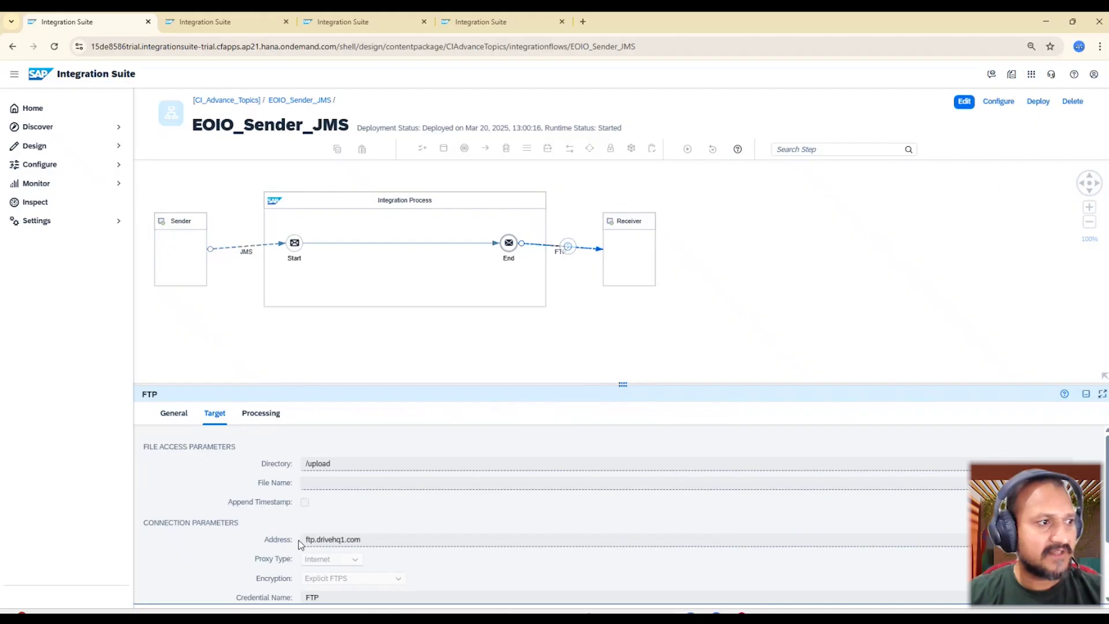
pyautogui.click(802, 285)
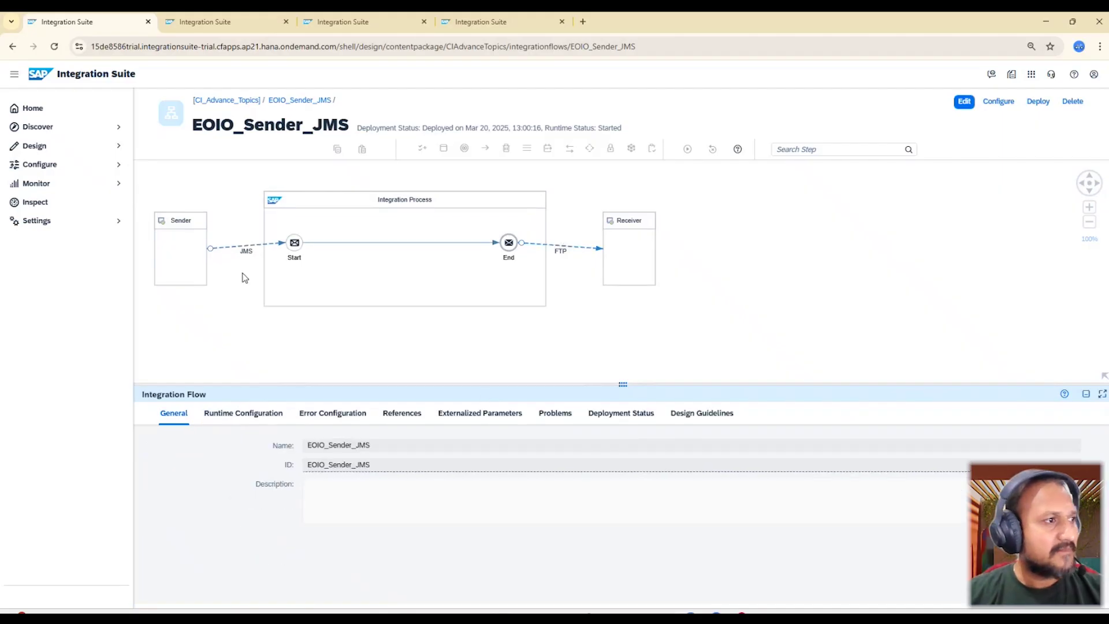
# Recheck the JMS sender adapter's connection settings and deploy the EOIO_Sender_JMS integration flow.
pyautogui.click(230, 249)
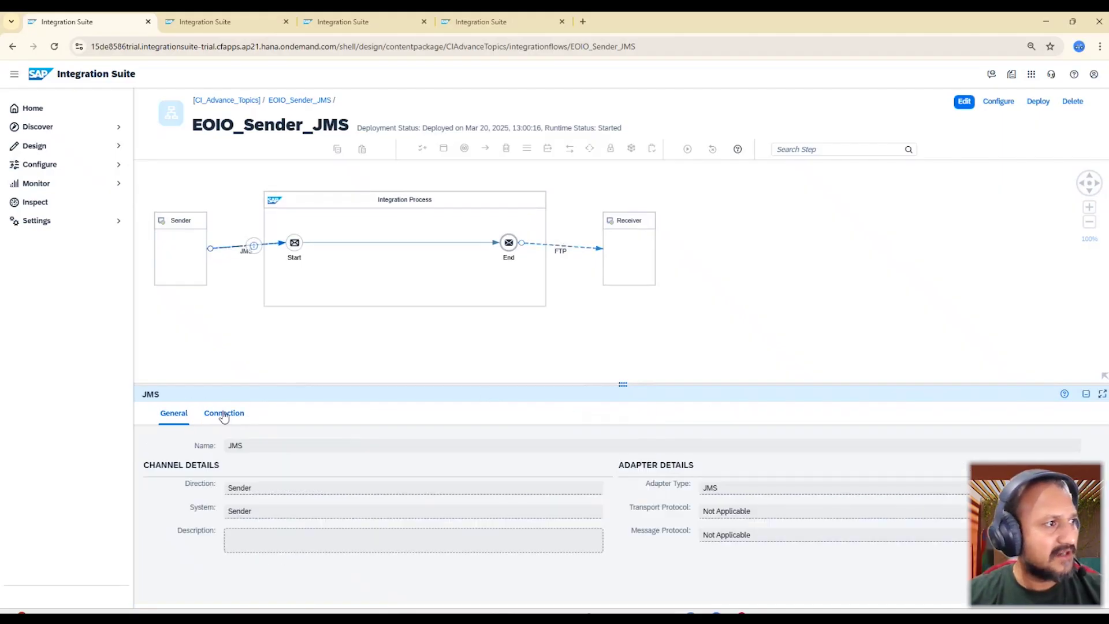
pyautogui.click(224, 413)
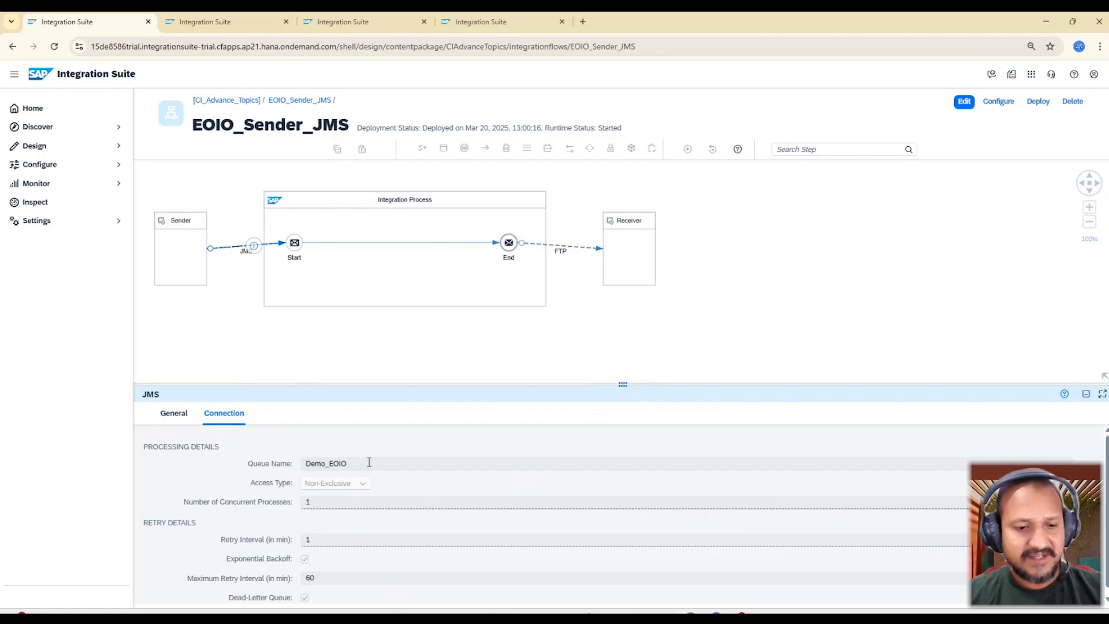
pyautogui.click(1038, 102)
pyautogui.click(612, 369)
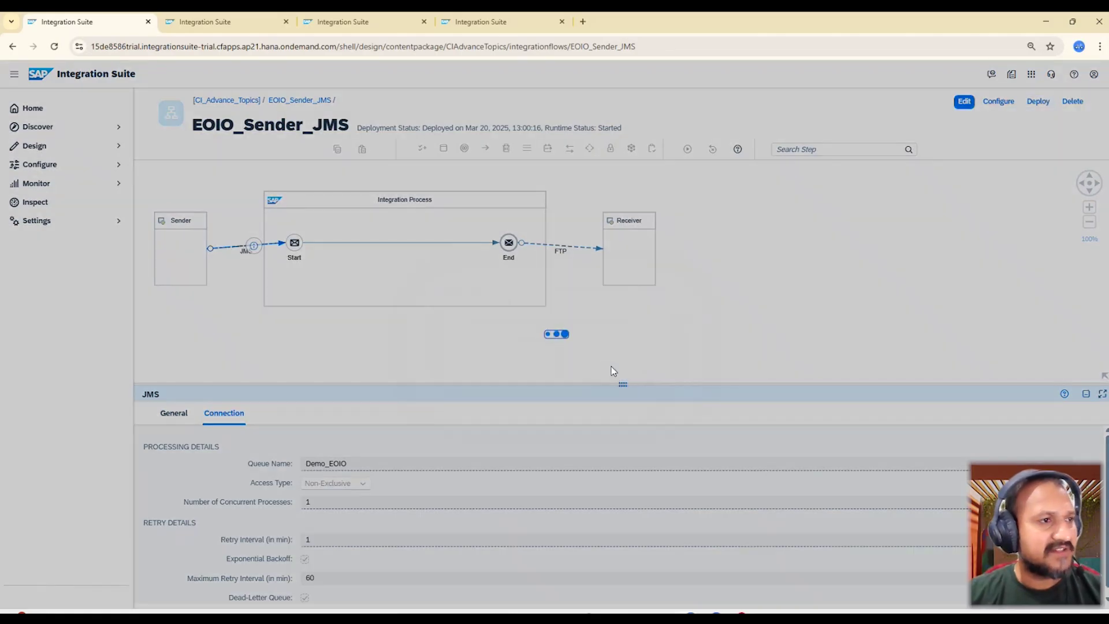
pyautogui.click(615, 358)
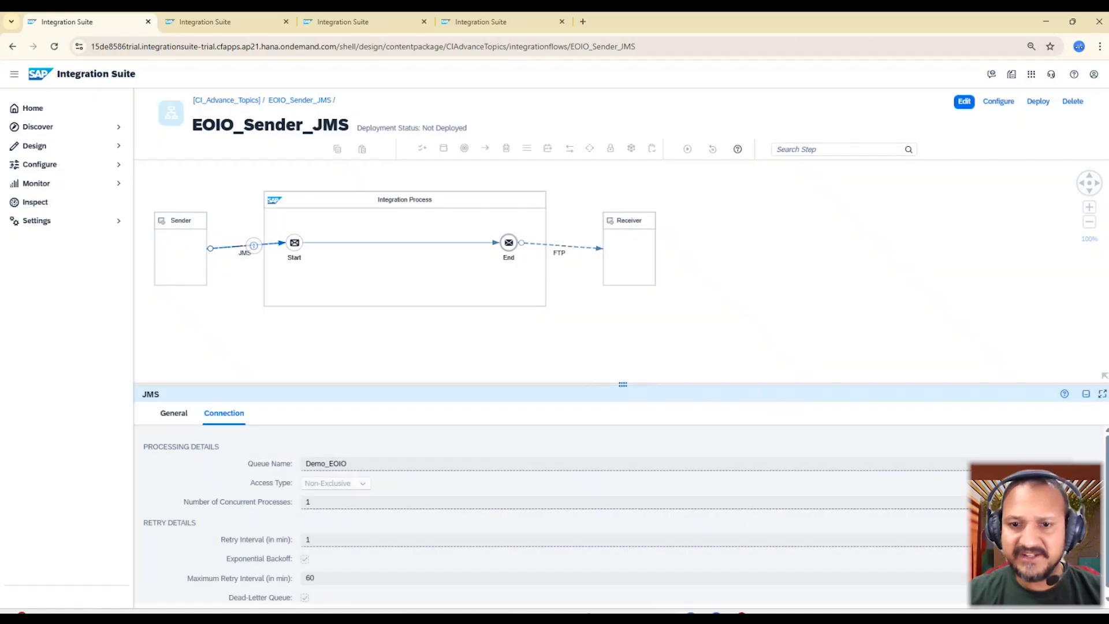
pyautogui.click(595, 344)
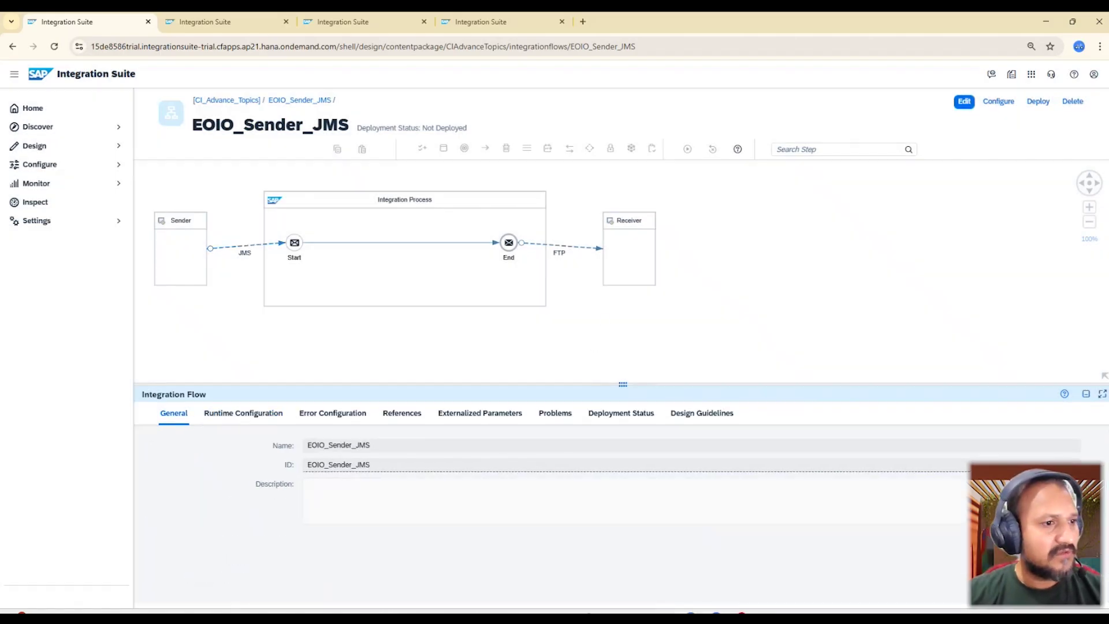
# Switch to Postman, shorten the JMS_EOIO request's URL path to /http/JMS/EOIO and send the request.
pyautogui.moveTo(711, 616)
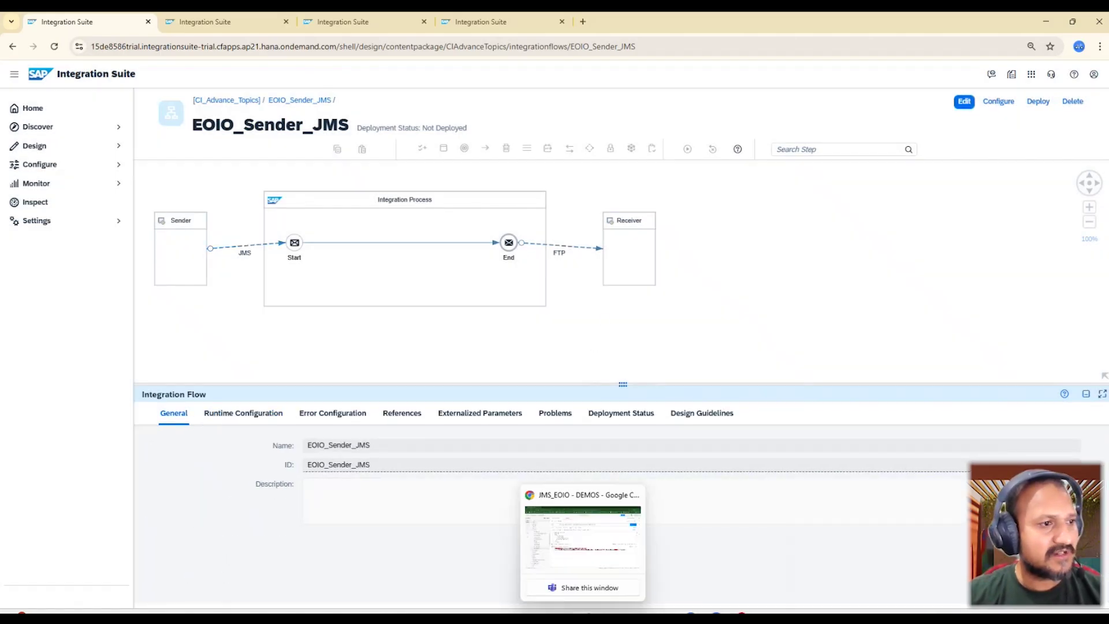
pyautogui.click(583, 616)
pyautogui.click(682, 186)
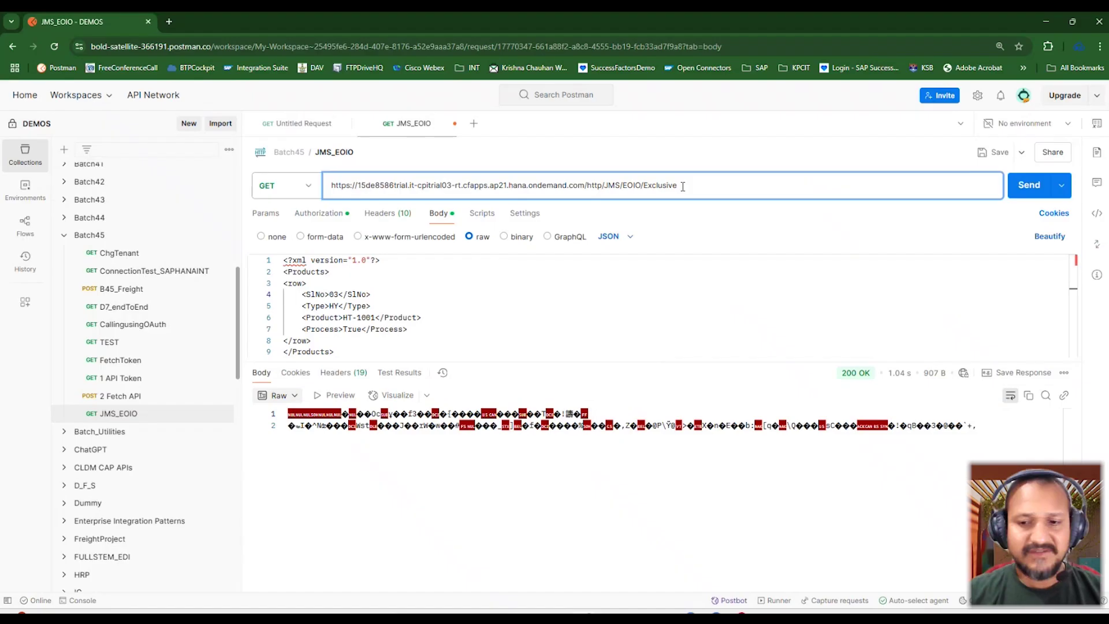
pyautogui.press('BackSpace')
pyautogui.press('BackSpace')
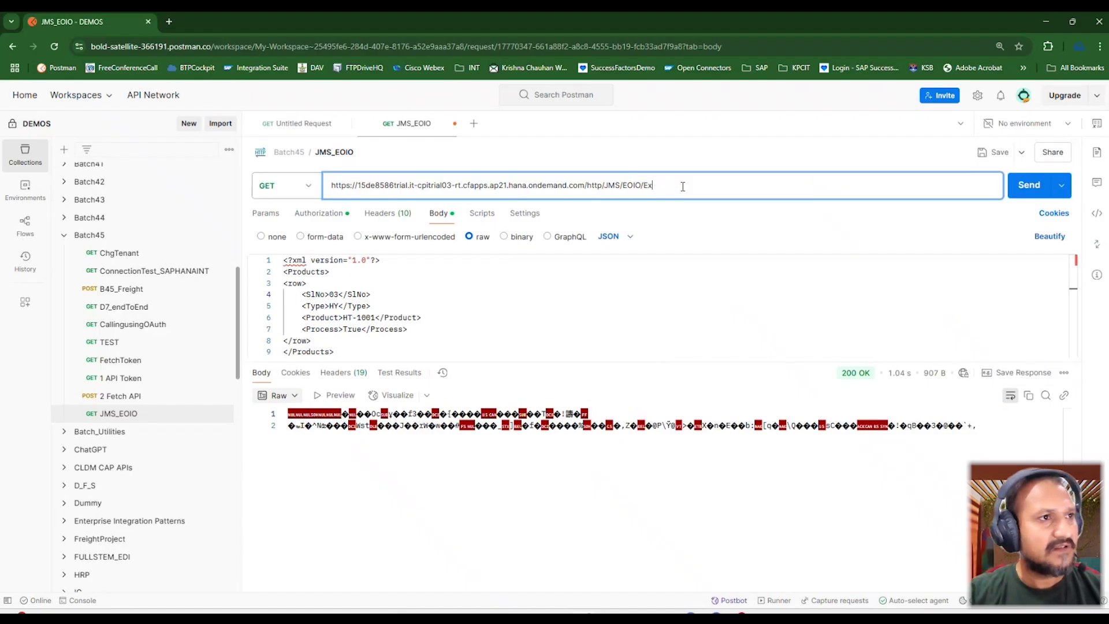
pyautogui.click(1028, 186)
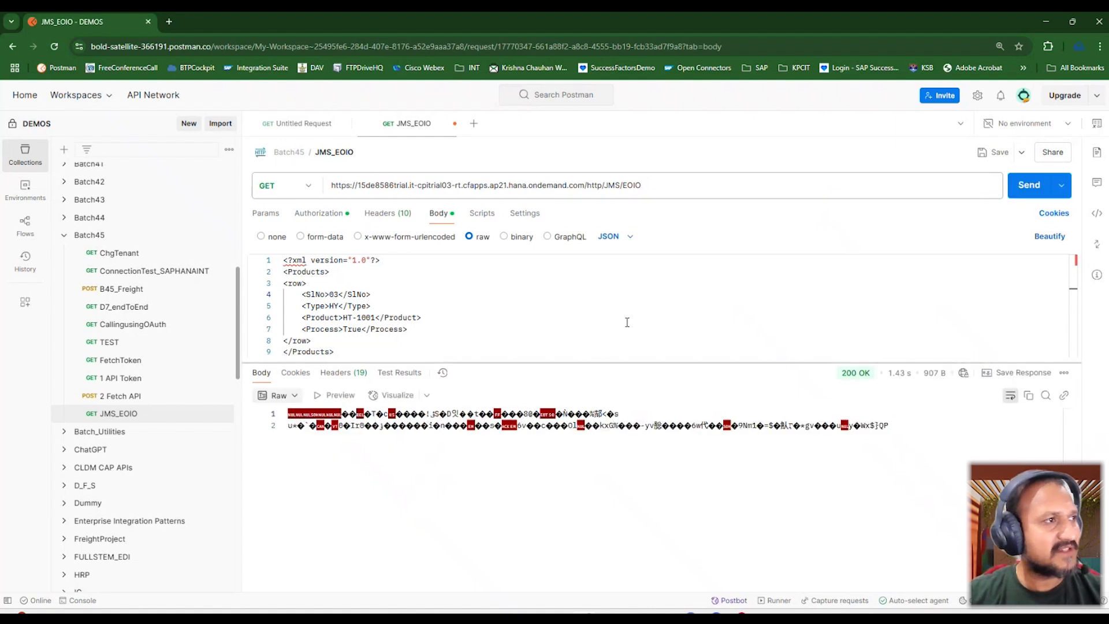
# Switch to the message processing monitor in Integration Suite, clear the ID filter and refresh the message list.
pyautogui.hotkey('alt', 'Tab')
pyautogui.click(357, 23)
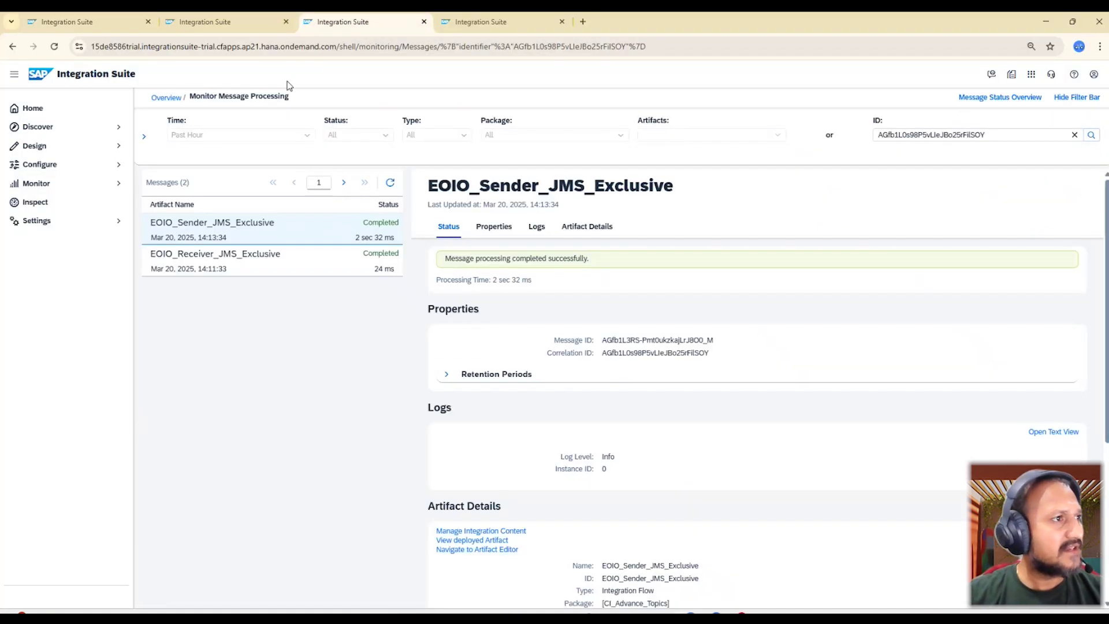
pyautogui.click(1074, 135)
pyautogui.click(391, 184)
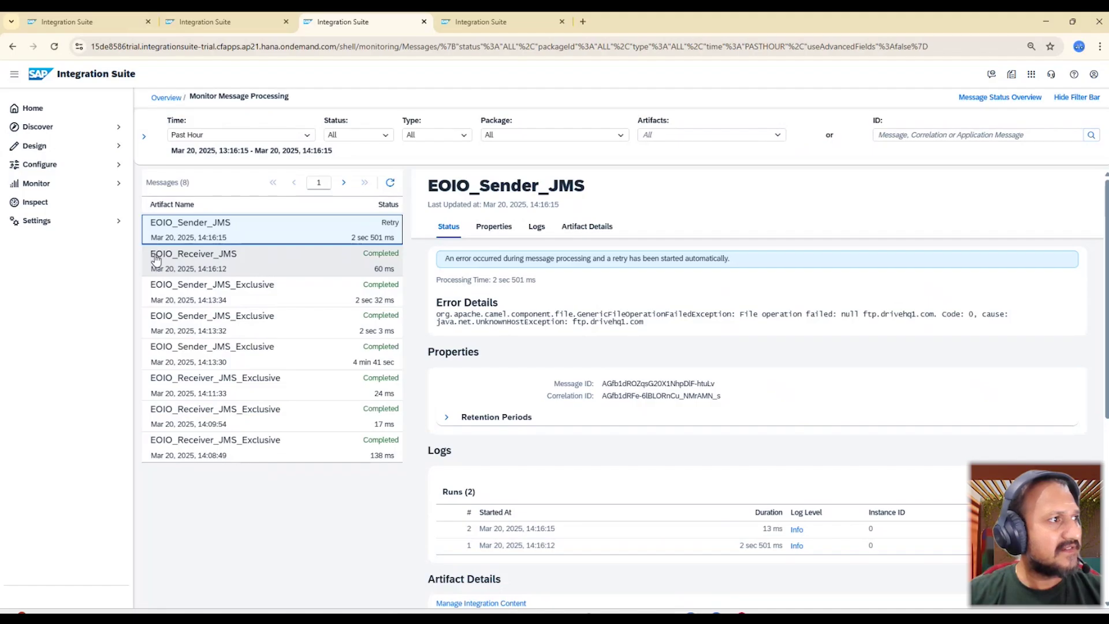
# Copy the correlation ID of the latest EOIO_Receiver_JMS message and filter the monitored messages by it.
pyautogui.click(220, 262)
pyautogui.click(716, 353)
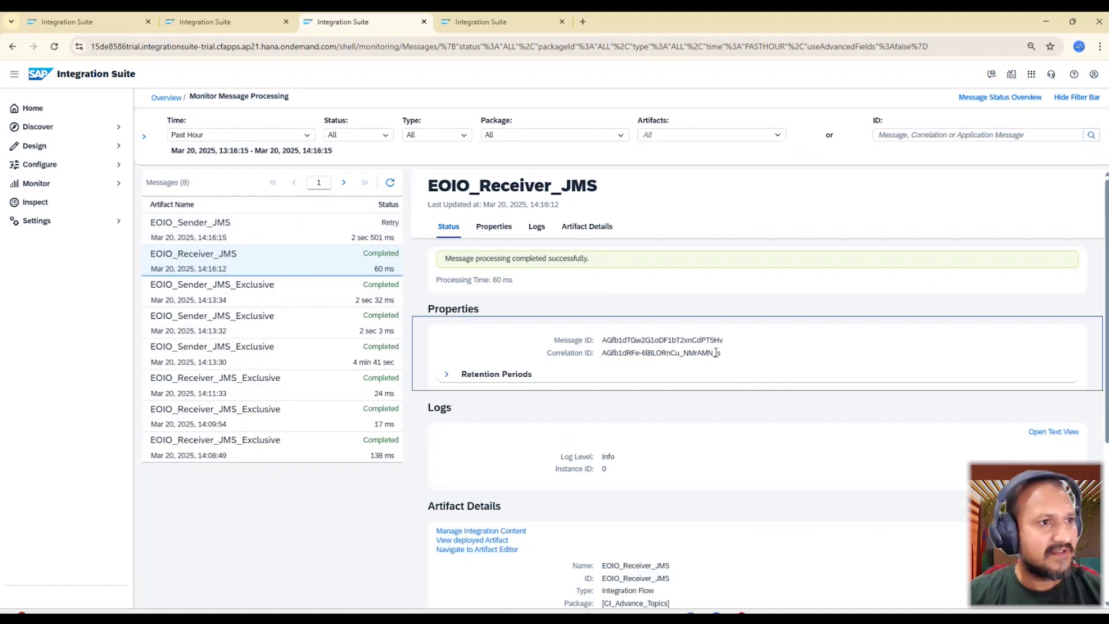
pyautogui.moveTo(716, 353); pyautogui.dragTo(606, 357)
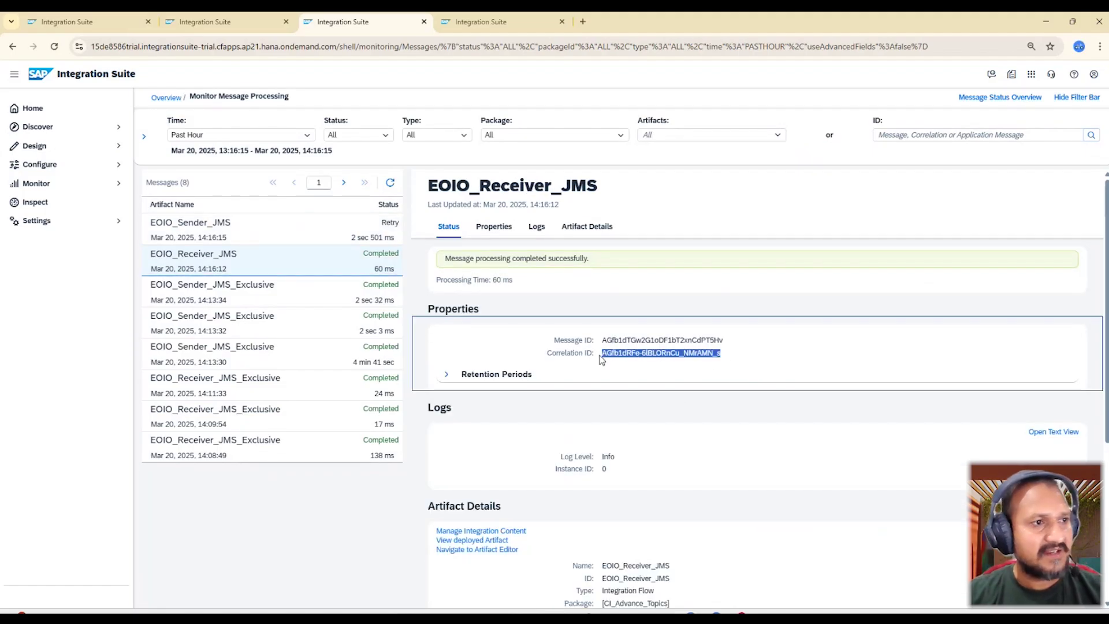
pyautogui.click(947, 136)
pyautogui.write('AGfb1dRFe-6lBLORnCu_NMrAMN_s')
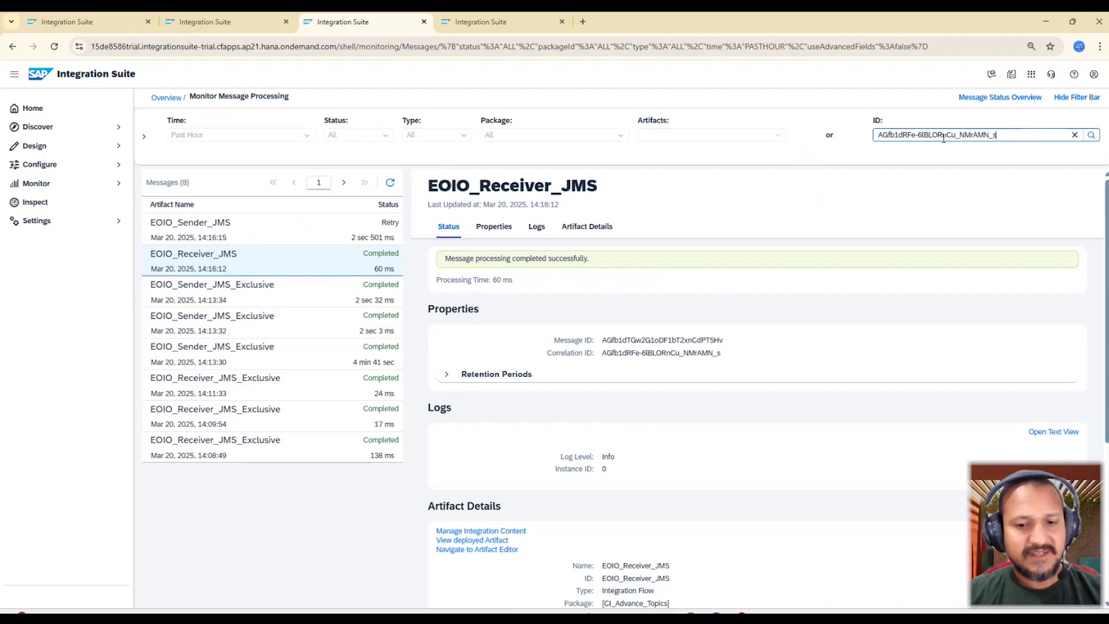
pyautogui.press('Return')
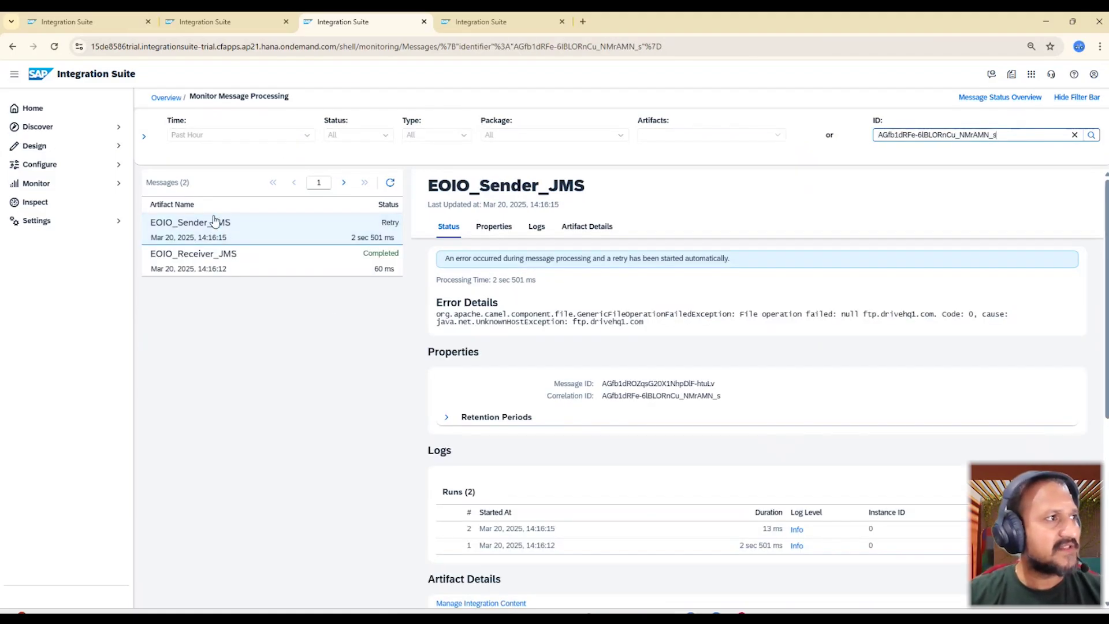
# Refresh the list of message queues, open the Demo_EOIO queue and highlight its message's status.
pyautogui.click(225, 24)
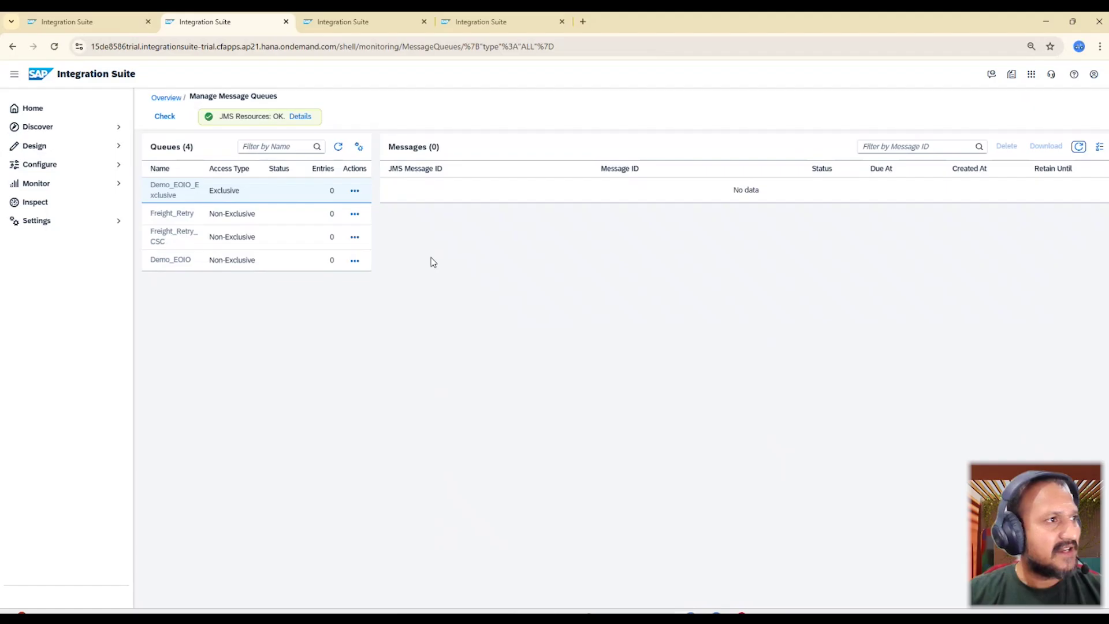
pyautogui.click(338, 148)
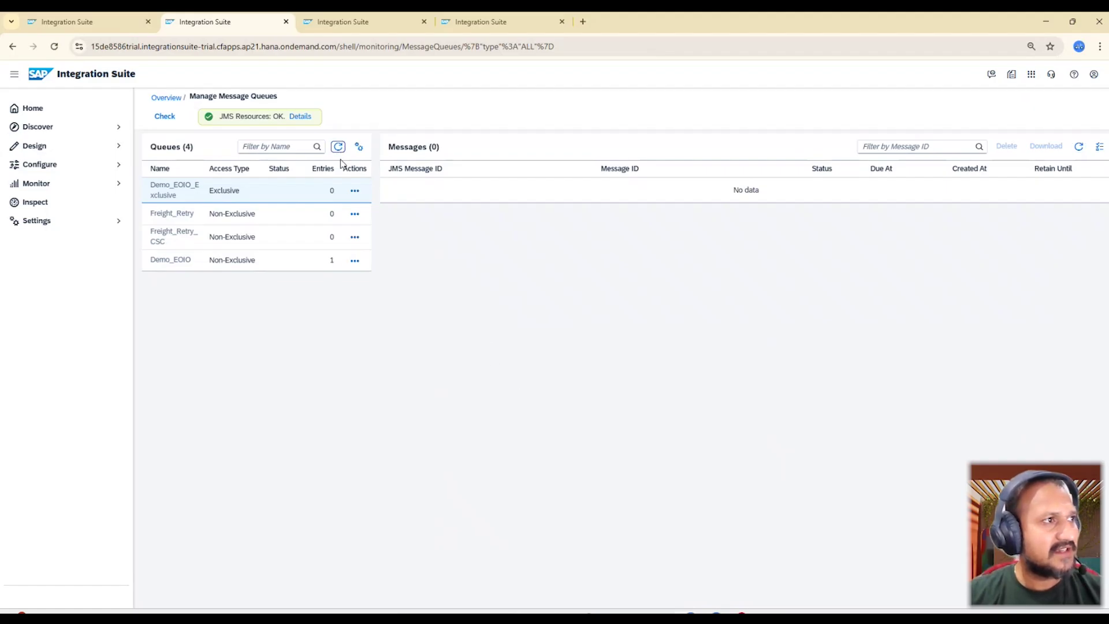
pyautogui.click(233, 261)
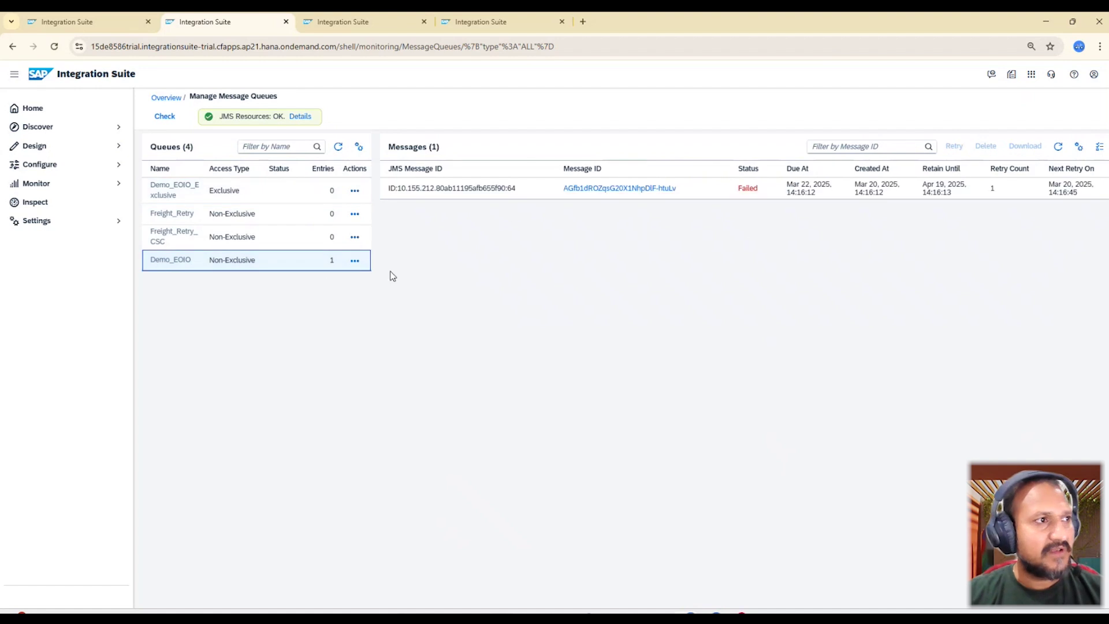
pyautogui.click(744, 191)
pyautogui.moveTo(744, 192); pyautogui.dragTo(765, 198)
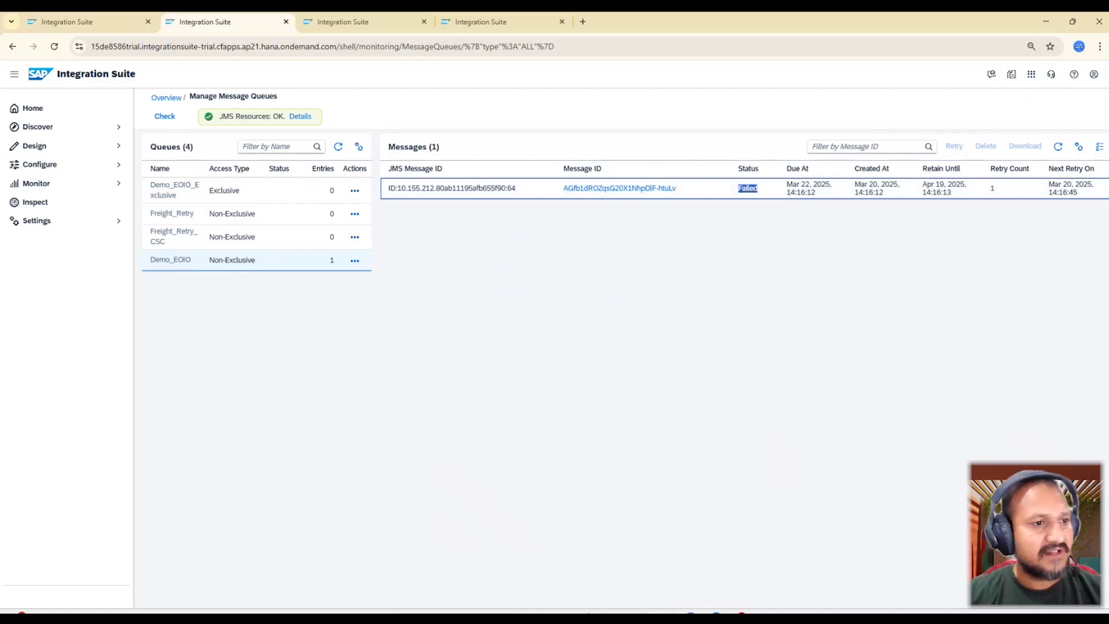
# Review the "Exclusive mode [EOIO]" line in the Notepad file and return to the Demo_EOIO queue in Integration Suite.
pyautogui.hotkey('alt', 'Tab')
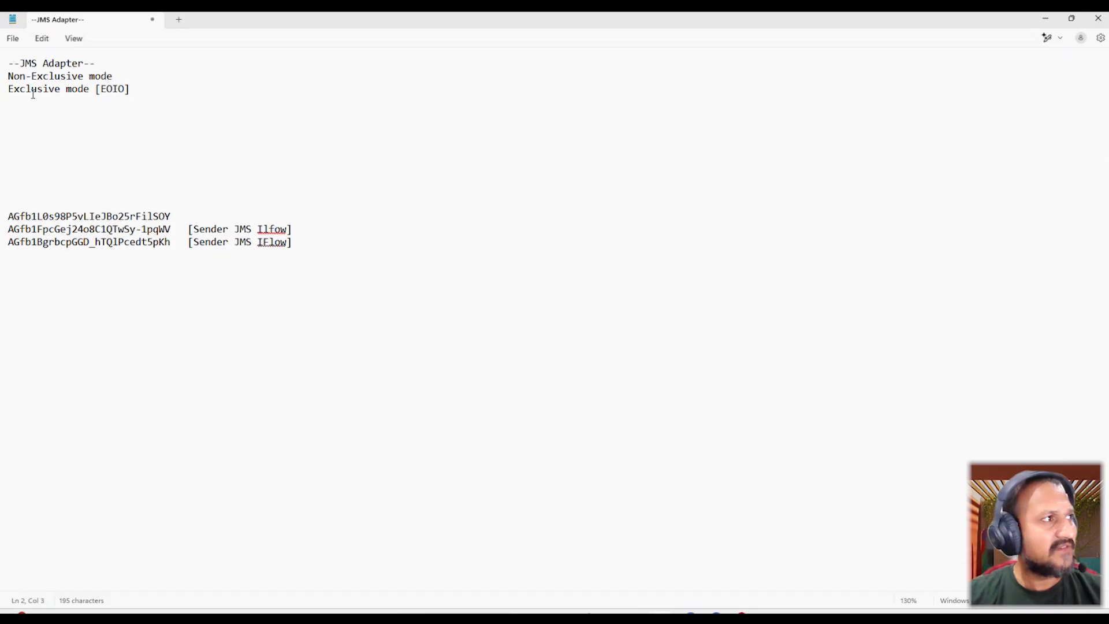
pyautogui.doubleClick(33, 91)
pyautogui.click(146, 93)
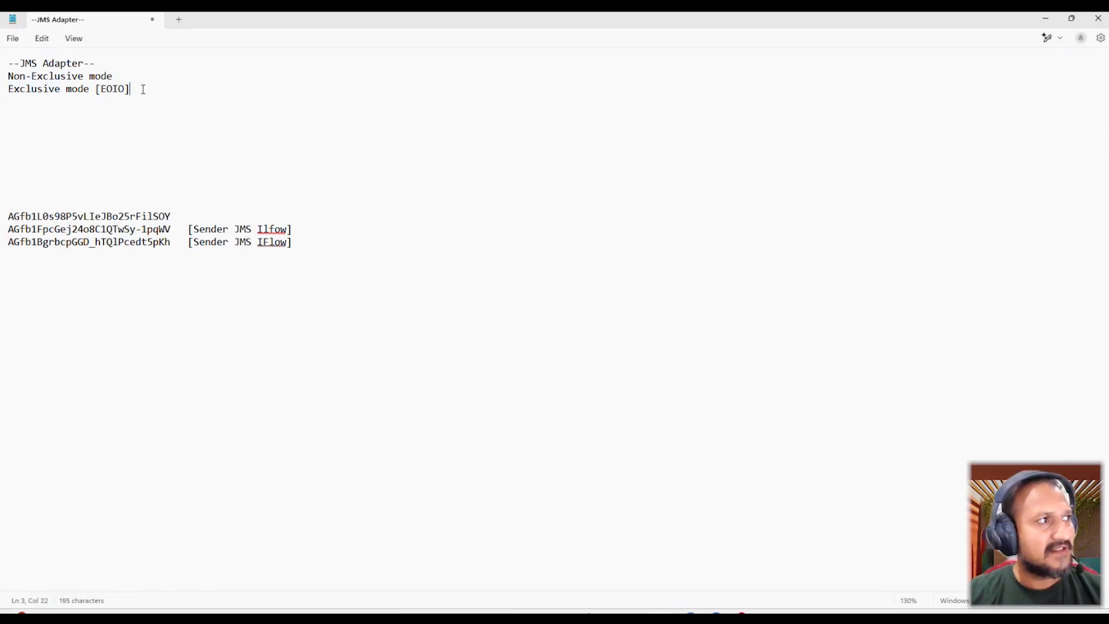
pyautogui.hotkey('alt', 'Tab')
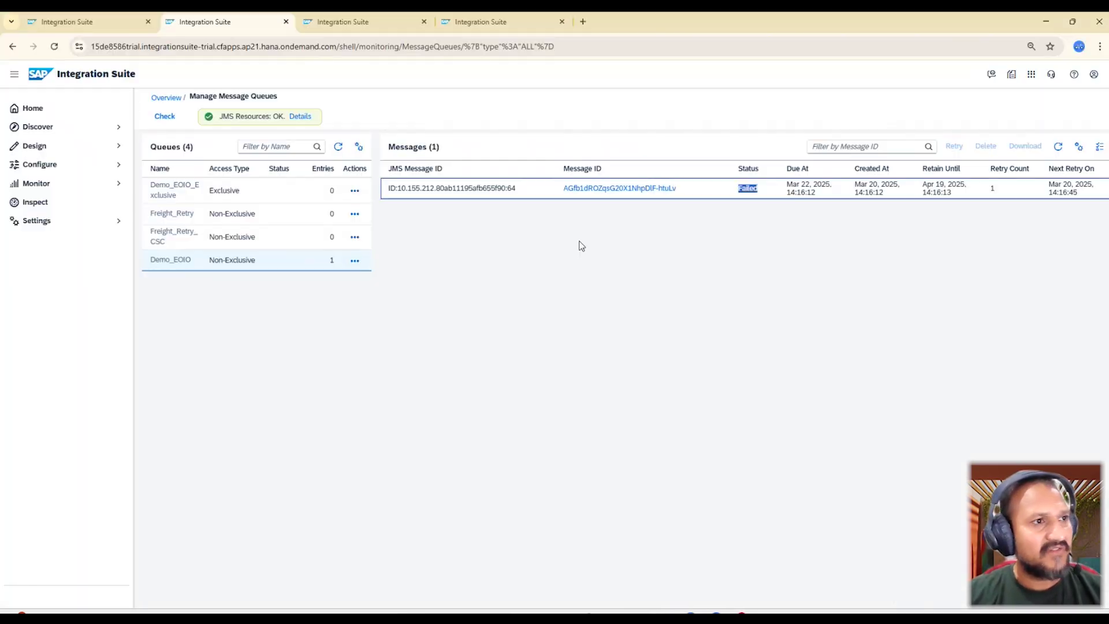
pyautogui.click(767, 276)
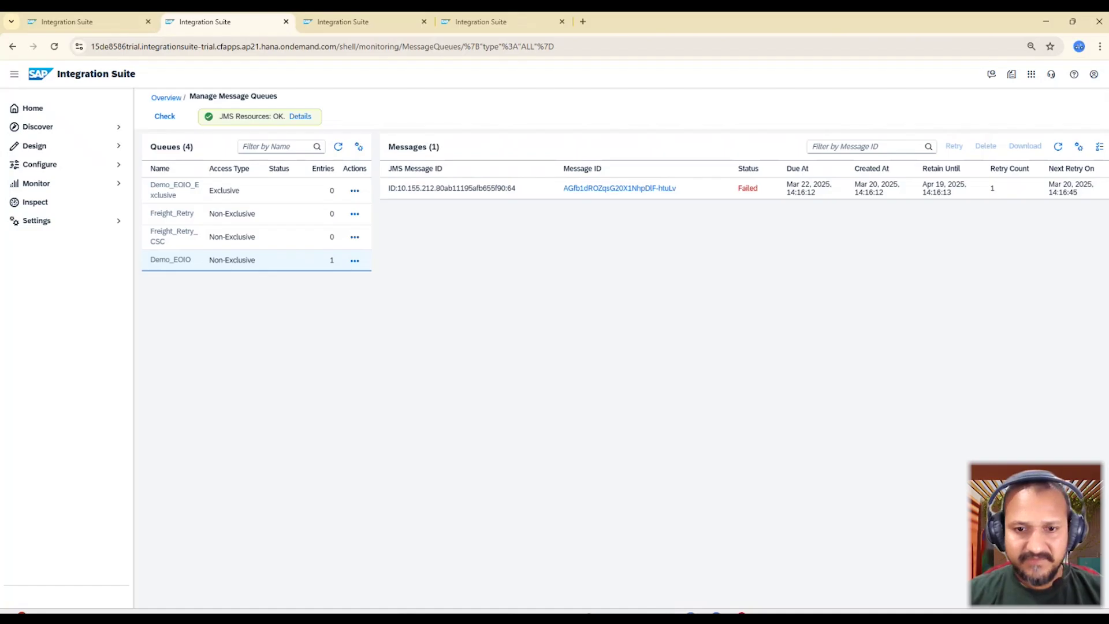
# Send the JMS_EOIO request again from Postman and refresh the Demo_EOIO queue's messages in Integration Suite.
pyautogui.hotkey('alt', 'Tab')
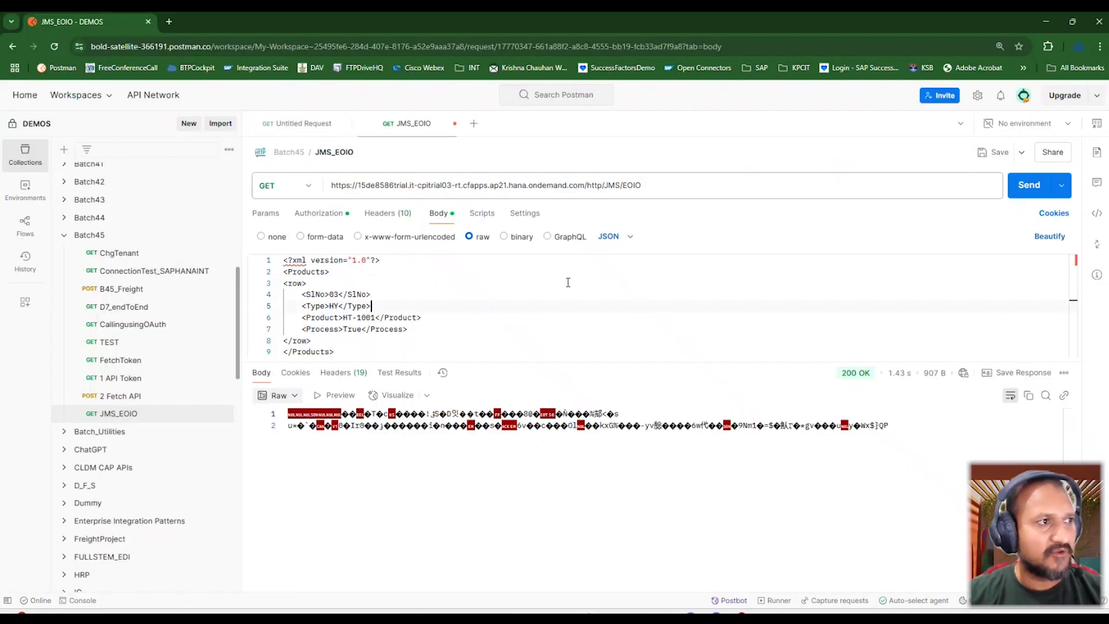
pyautogui.click(1023, 184)
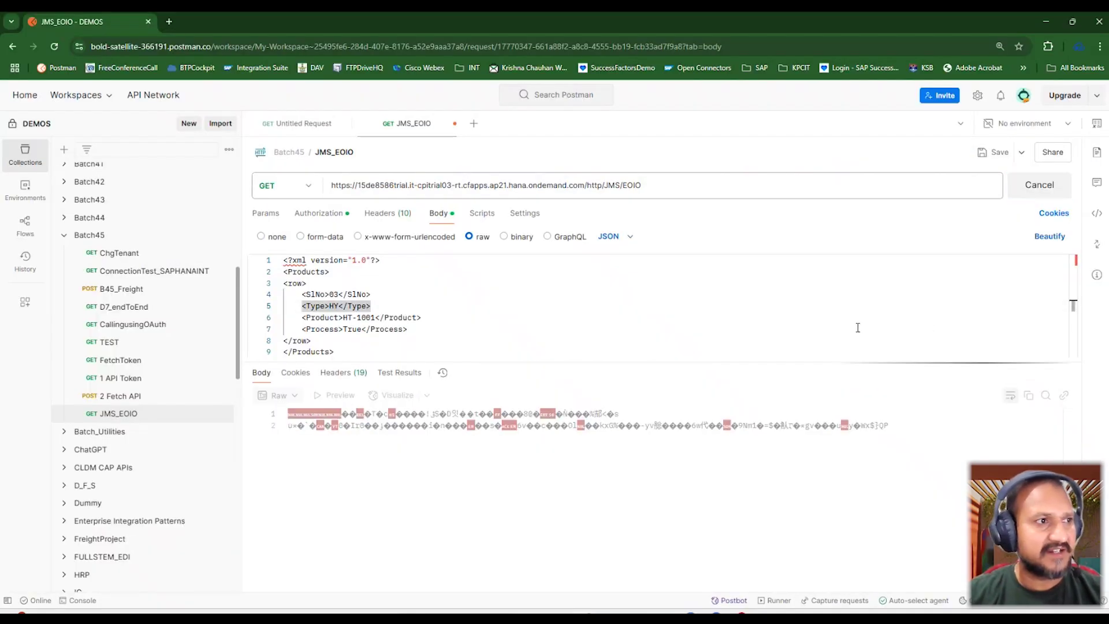
pyautogui.hotkey('alt', 'Tab')
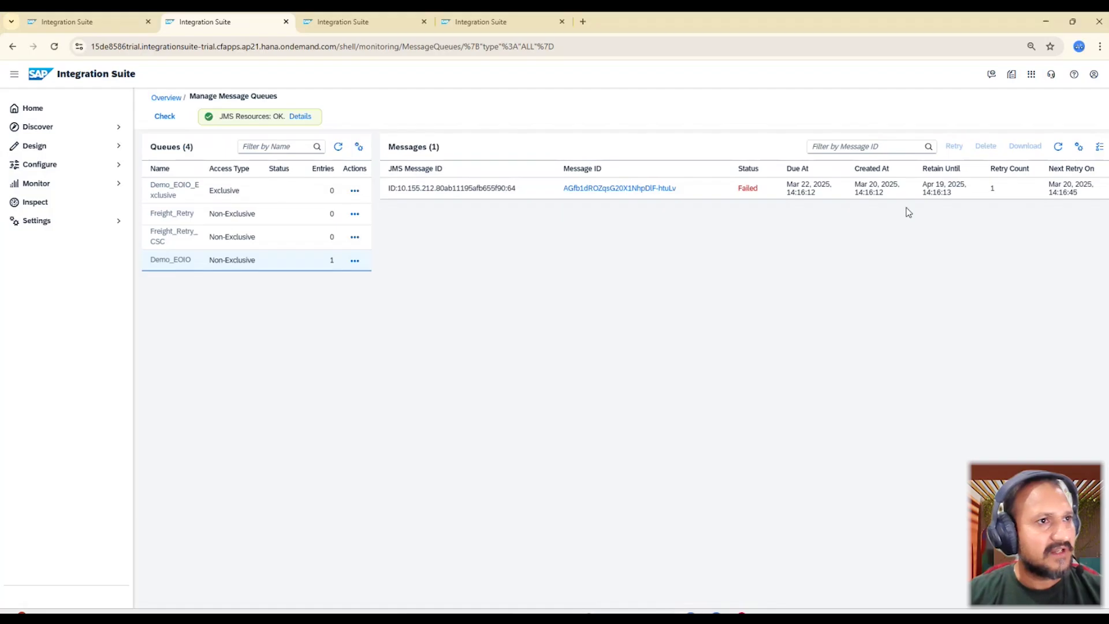
pyautogui.click(1057, 146)
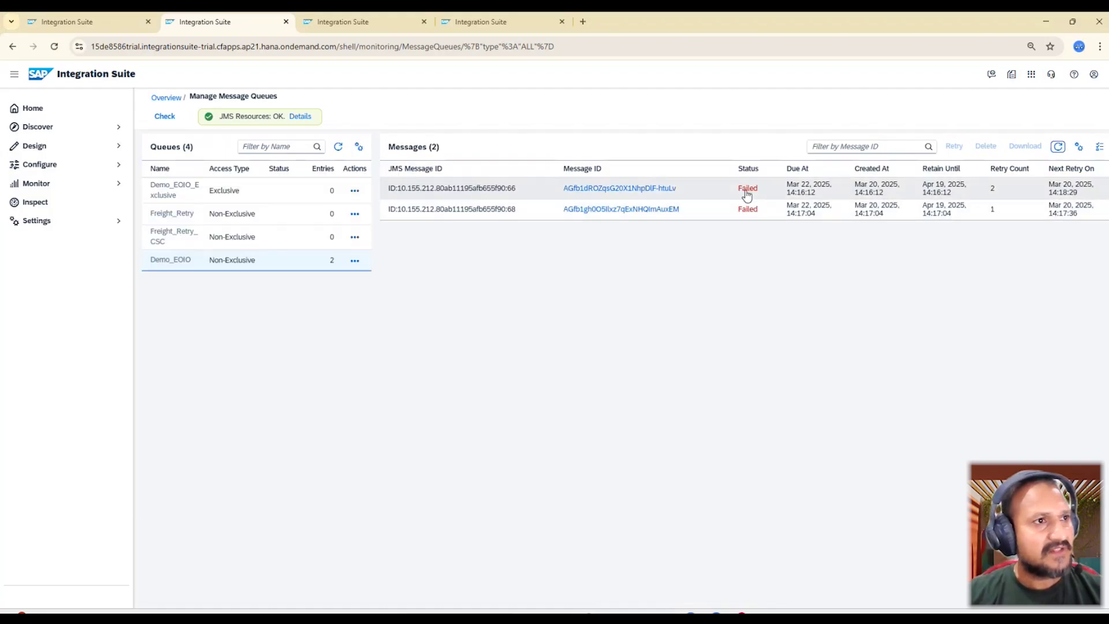
# Refresh the monitored messages, clear the ID filter and open the EOIO_Receiver_JMS message from 14:17:04.
pyautogui.click(366, 23)
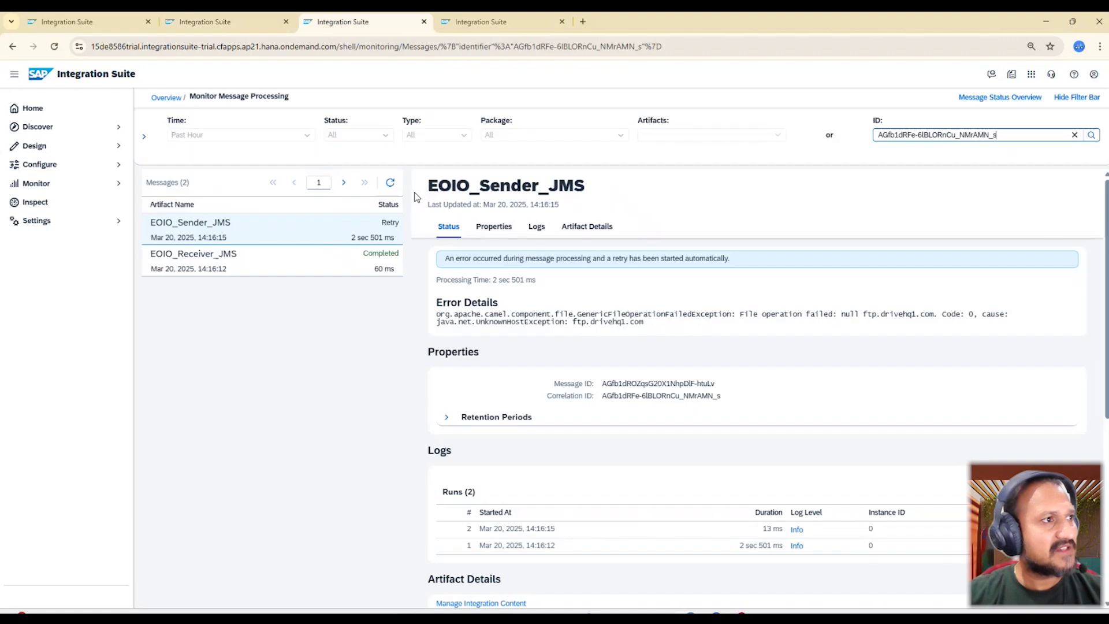
pyautogui.click(390, 182)
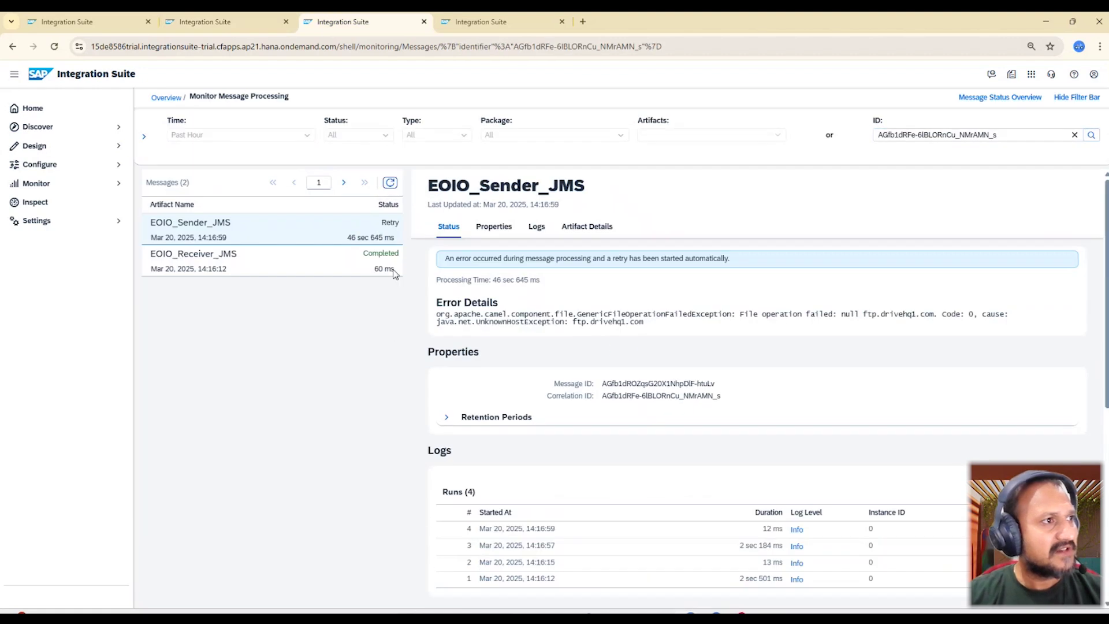
pyautogui.click(1073, 137)
pyautogui.click(197, 260)
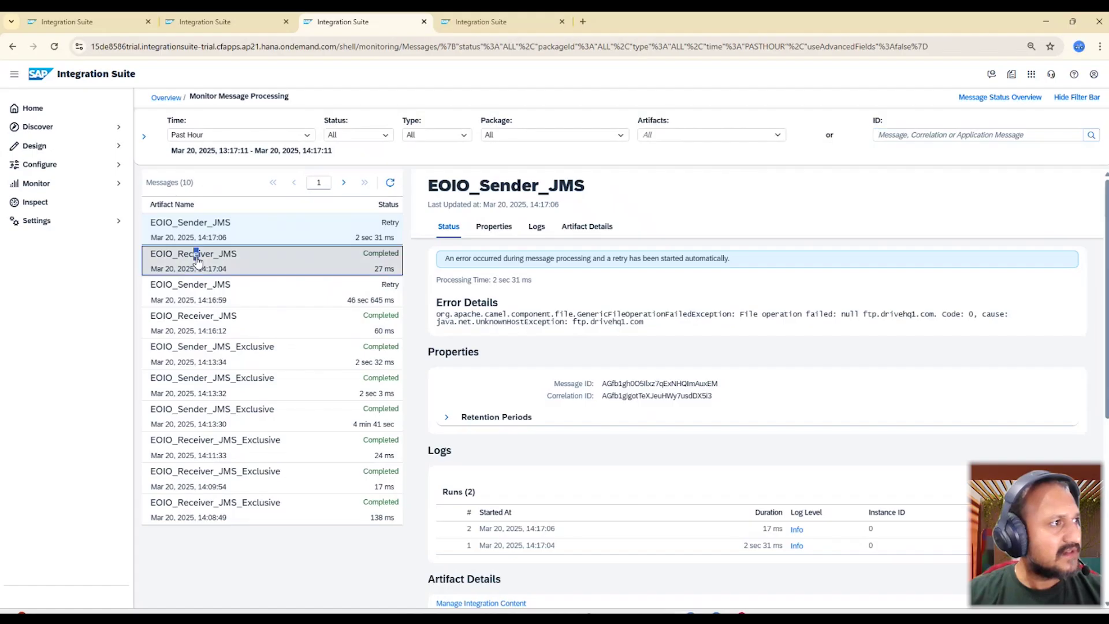
pyautogui.click(235, 265)
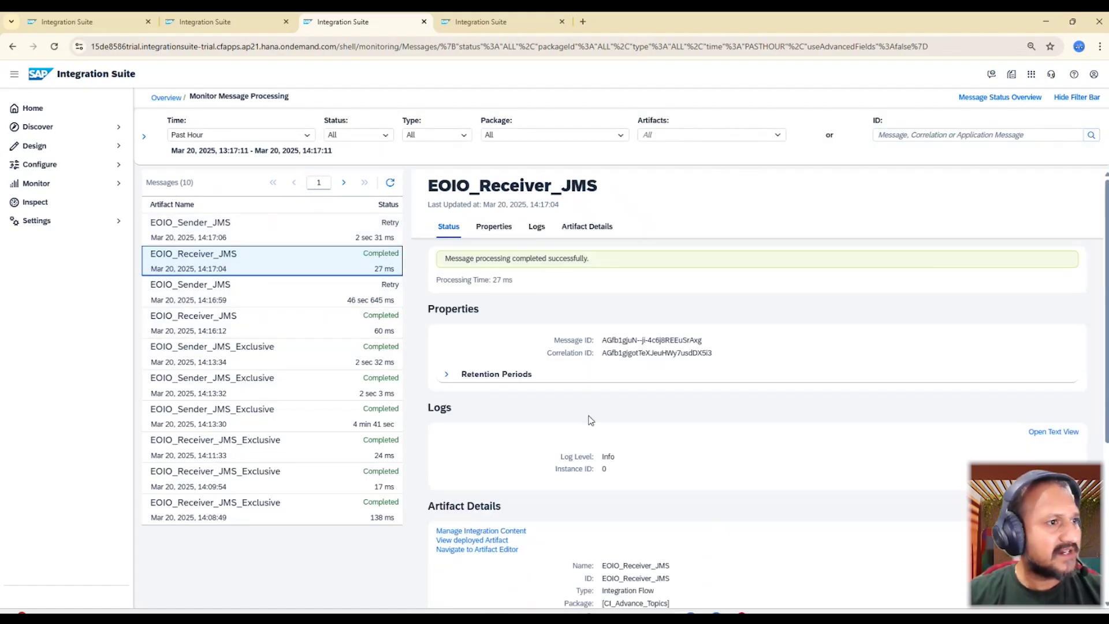
# Copy the correlation ID of the 14:17:04 EOIO_Receiver_JMS message into the Notepad file, several lines below the existing IDs.
pyautogui.moveTo(603, 353); pyautogui.dragTo(716, 354)
pyautogui.hotkey('ctrl', 'c')
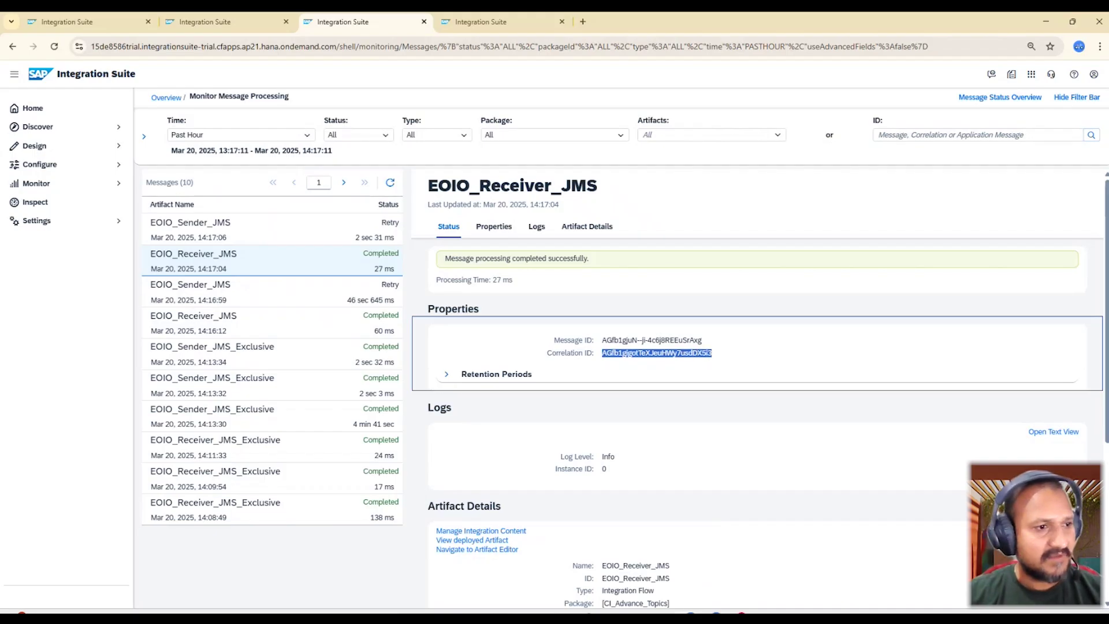
pyautogui.hotkey('alt', 'Tab')
pyautogui.click(196, 311)
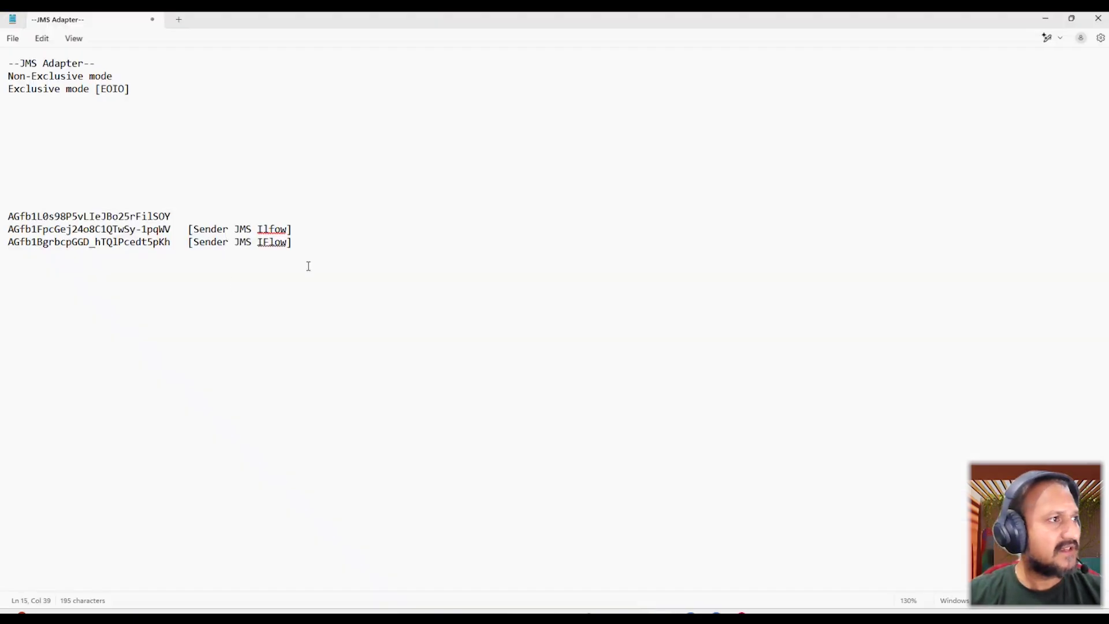
pyautogui.press('Return')
pyautogui.press('Return')
pyautogui.press('Return')
pyautogui.press('Return')
pyautogui.press('Return')
pyautogui.press('Return')
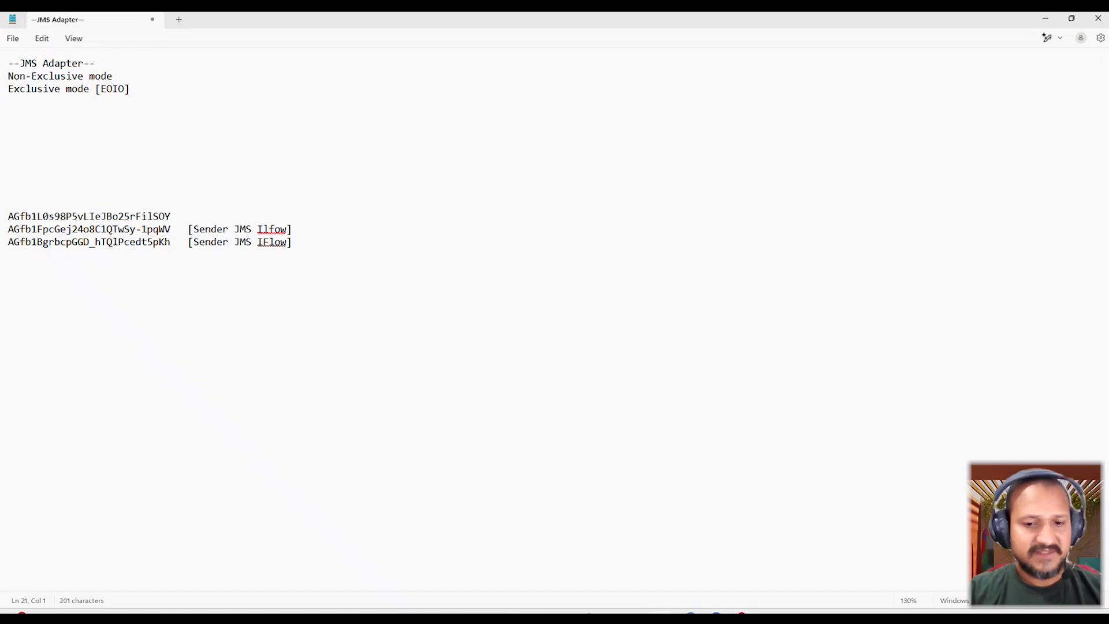
pyautogui.hotkey('ctrl', 'v')
# Copy the correlation ID of the 14:16:12 EOIO_Receiver_JMS message from Integration Suite onto a new last line in Notepad.
pyautogui.hotkey('alt', 'Tab')
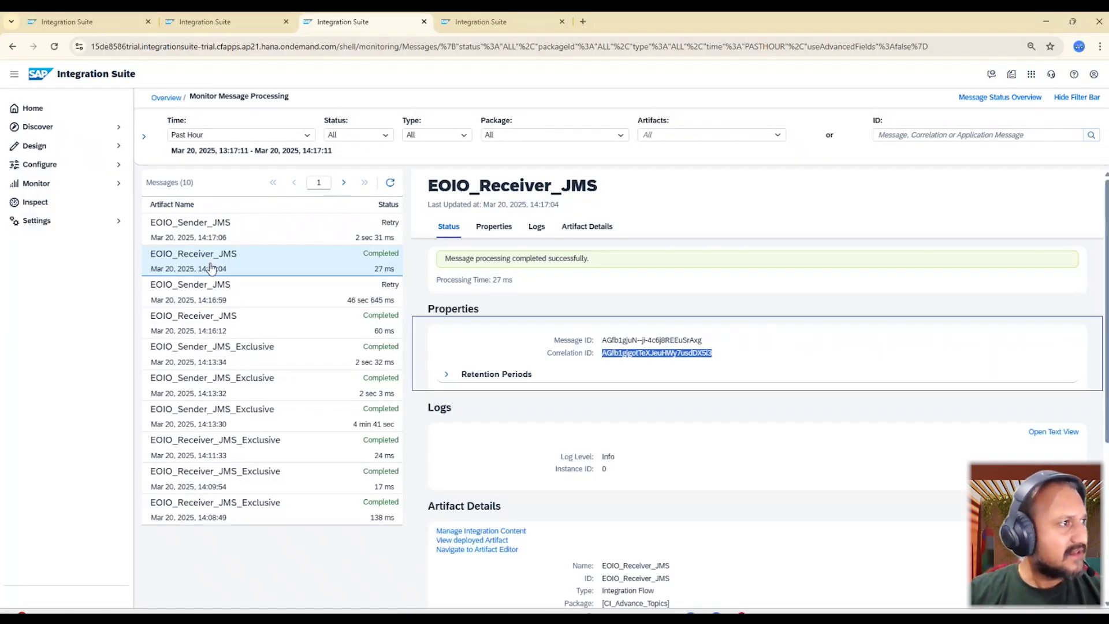
pyautogui.click(196, 322)
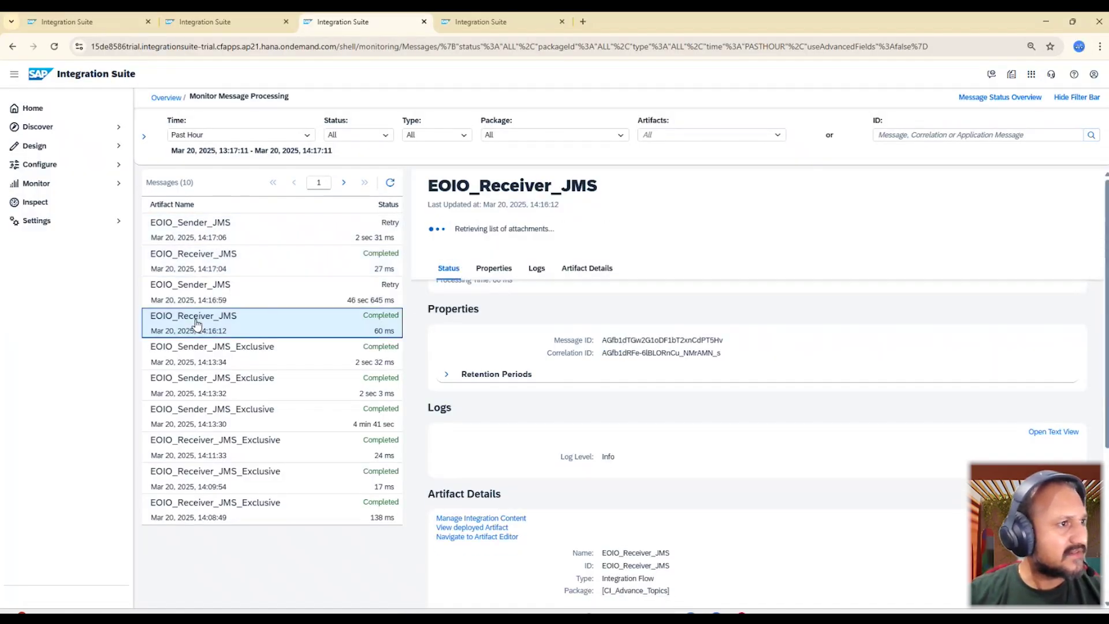
pyautogui.moveTo(603, 355); pyautogui.dragTo(726, 363)
pyautogui.hotkey('ctrl', 'c')
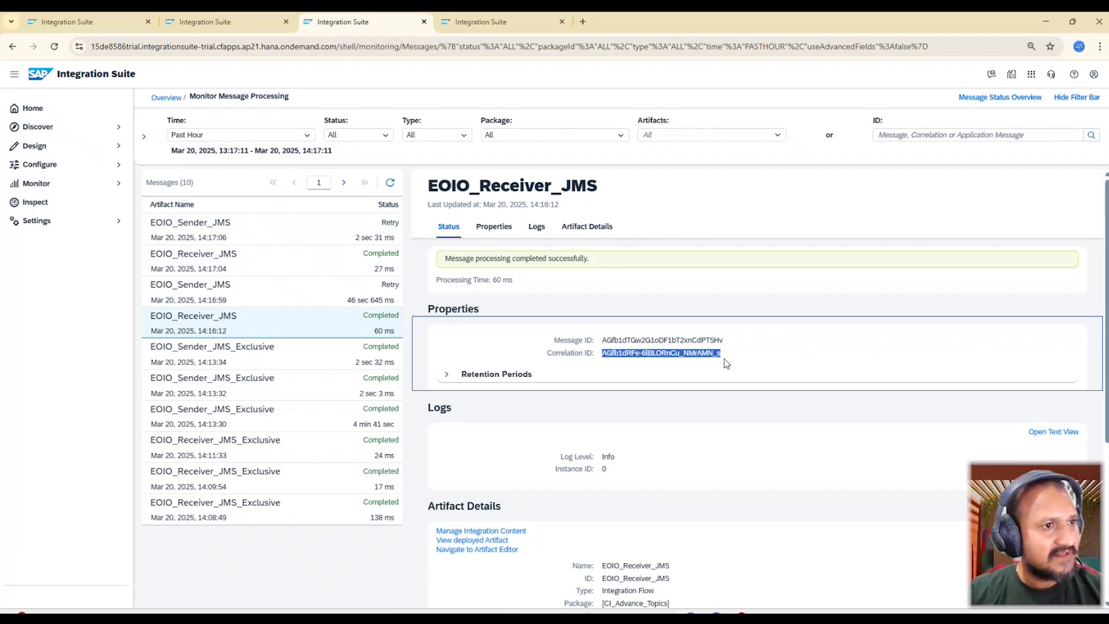
pyautogui.hotkey('alt', 'Tab')
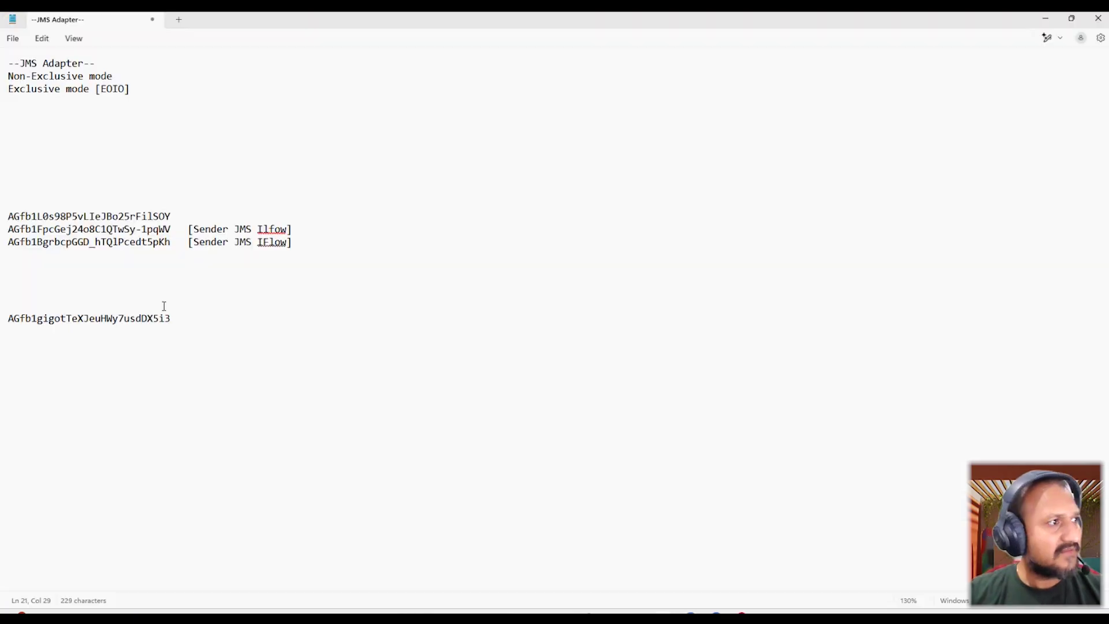
pyautogui.click(157, 303)
pyautogui.click(187, 318)
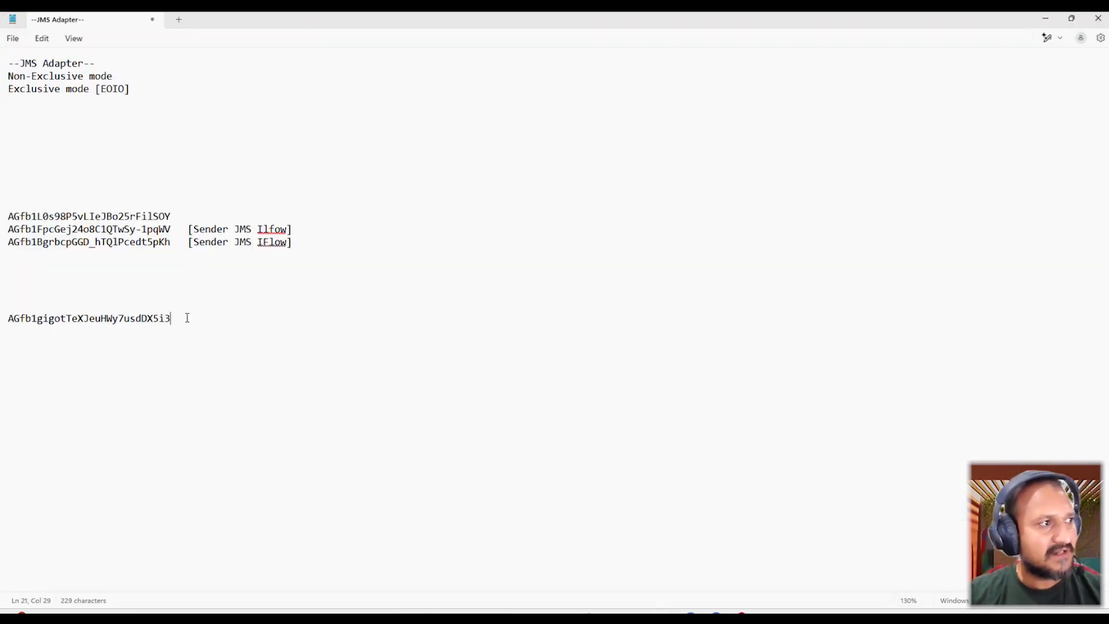
pyautogui.press('Return')
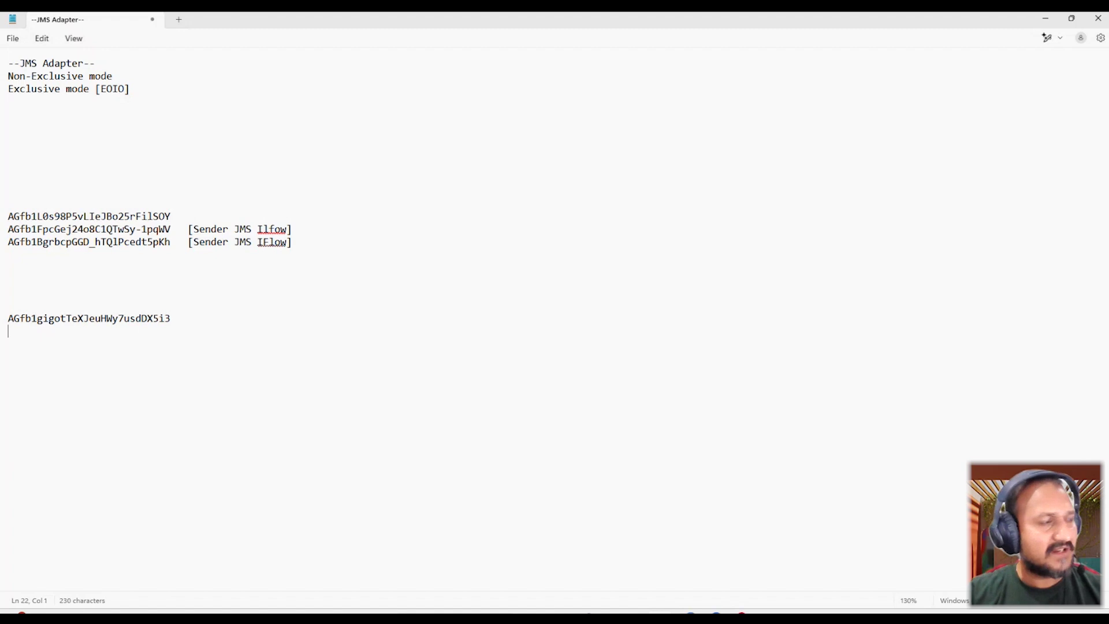
pyautogui.hotkey('ctrl', 'v')
# Copy the last correlation ID in Notepad and filter the monitored messages in Integration Suite by it.
pyautogui.moveTo(186, 325); pyautogui.dragTo(1, 343)
pyautogui.hotkey('ctrl', 'c')
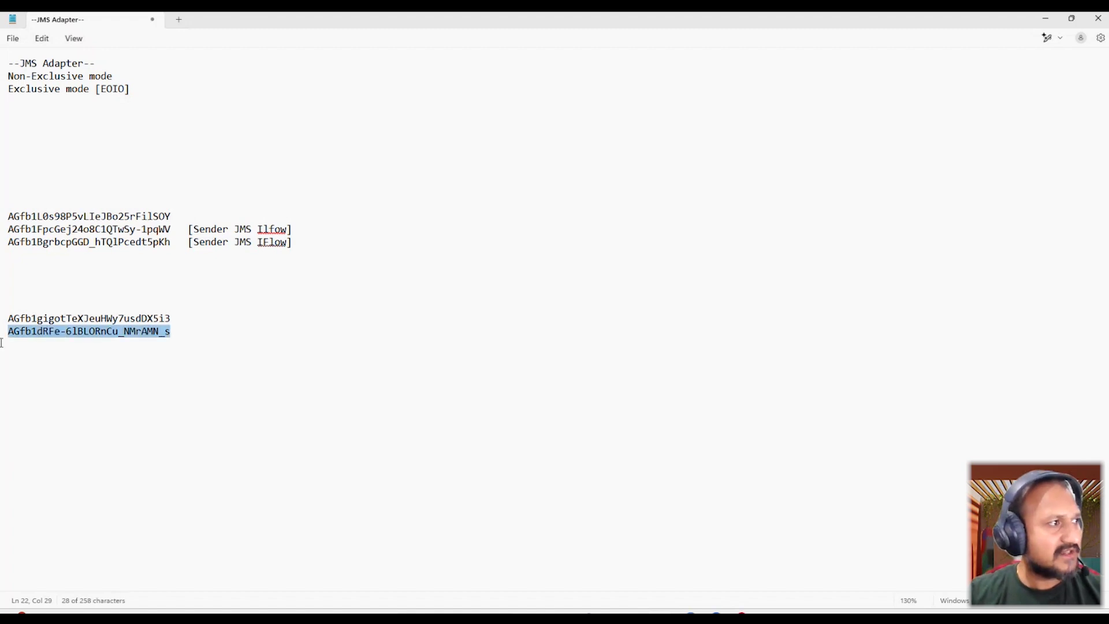
pyautogui.hotkey('alt', 'Tab')
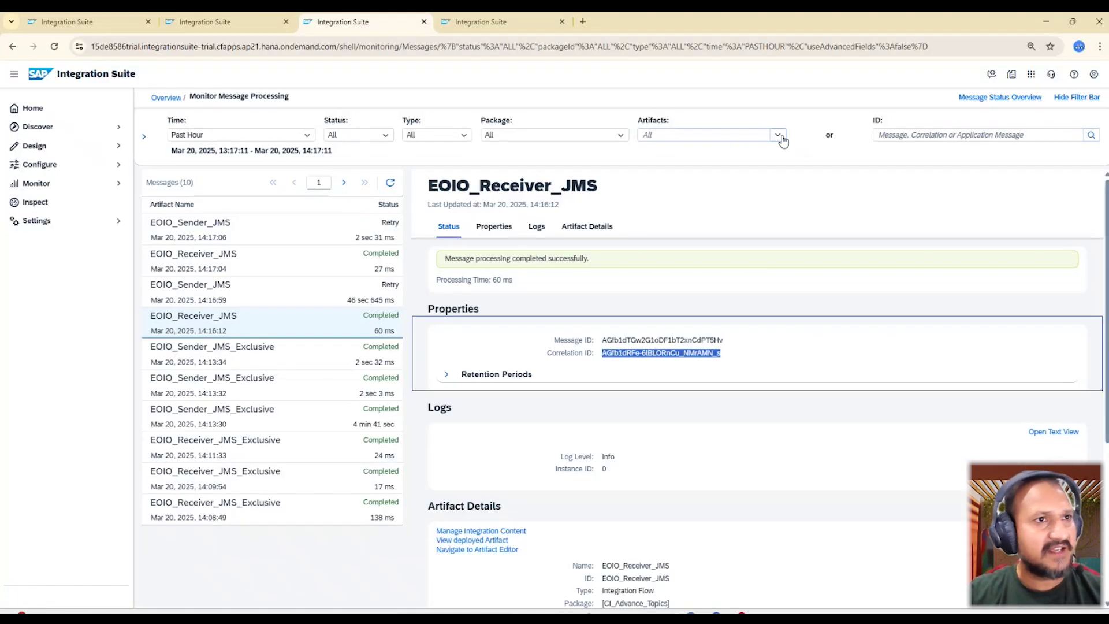
pyautogui.click(958, 134)
pyautogui.hotkey('ctrl', 'v')
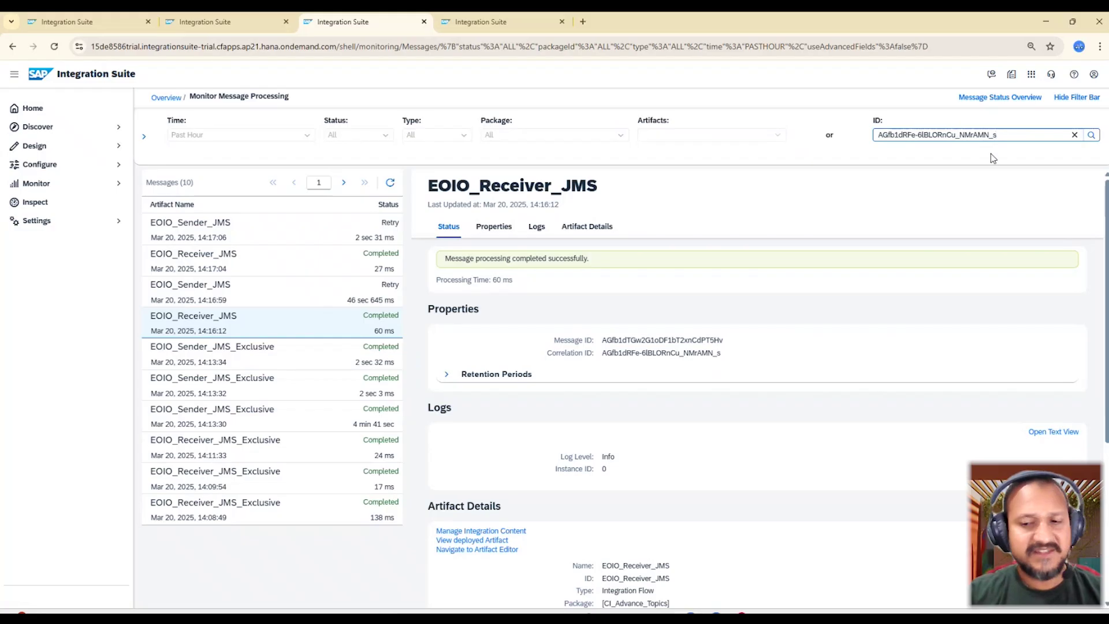
pyautogui.press('Return')
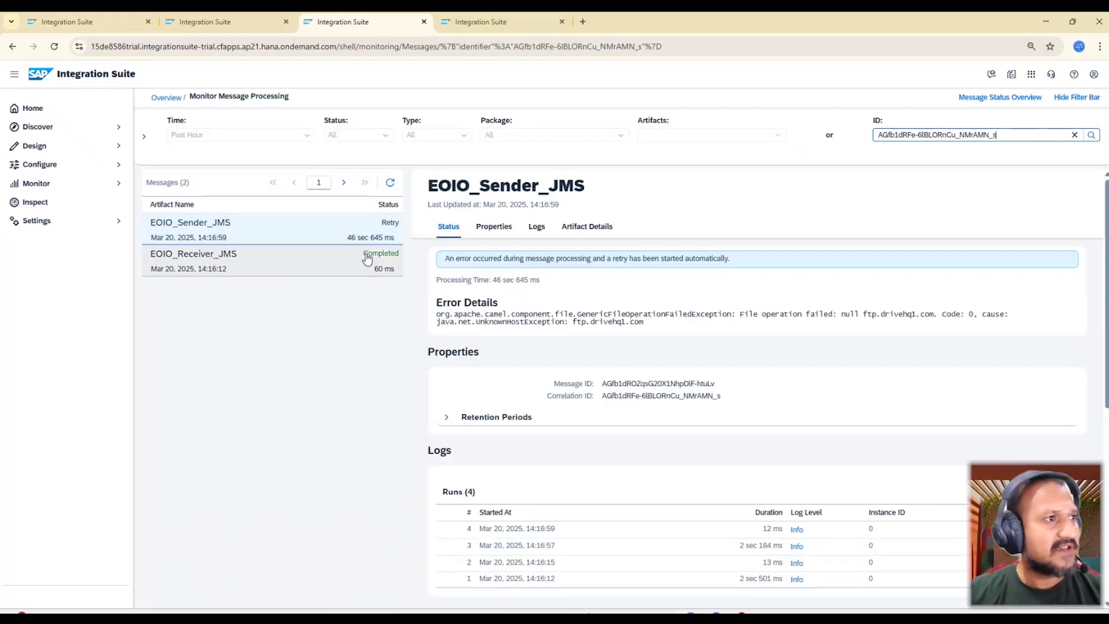
# Filter the monitored messages by the second-to-last correlation ID from Notepad and open the EOIO_Sender_JMS message.
pyautogui.hotkey('alt', 'Tab')
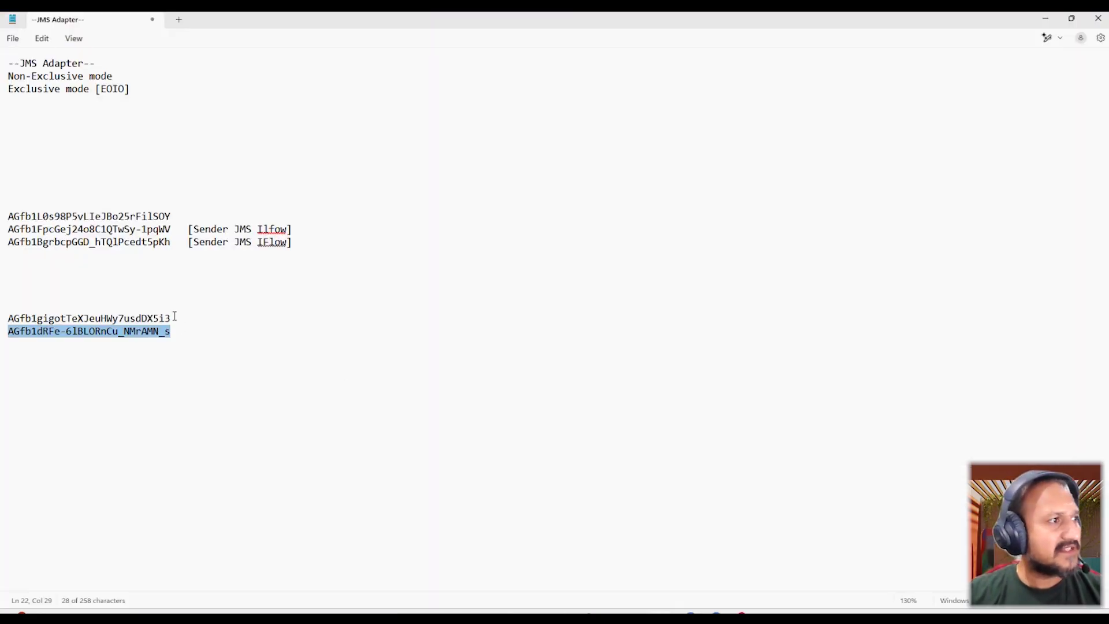
pyautogui.moveTo(175, 317); pyautogui.dragTo(7, 319)
pyautogui.hotkey('ctrl', 'c')
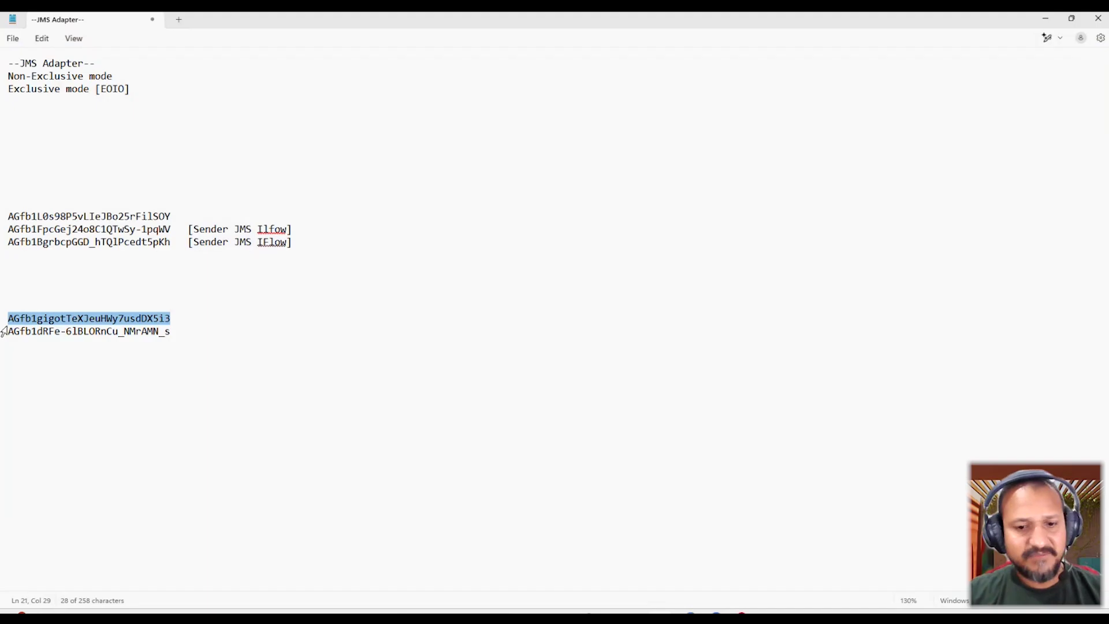
pyautogui.hotkey('alt', 'Tab')
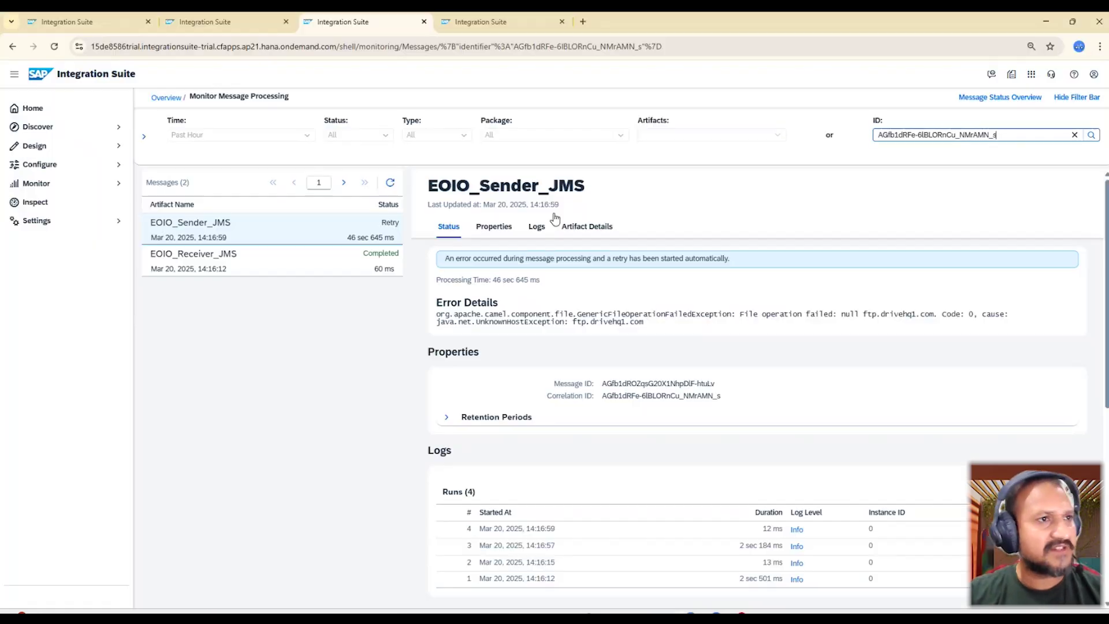
pyautogui.tripleClick(969, 136)
pyautogui.hotkey('ctrl', 'v')
pyautogui.press('Return')
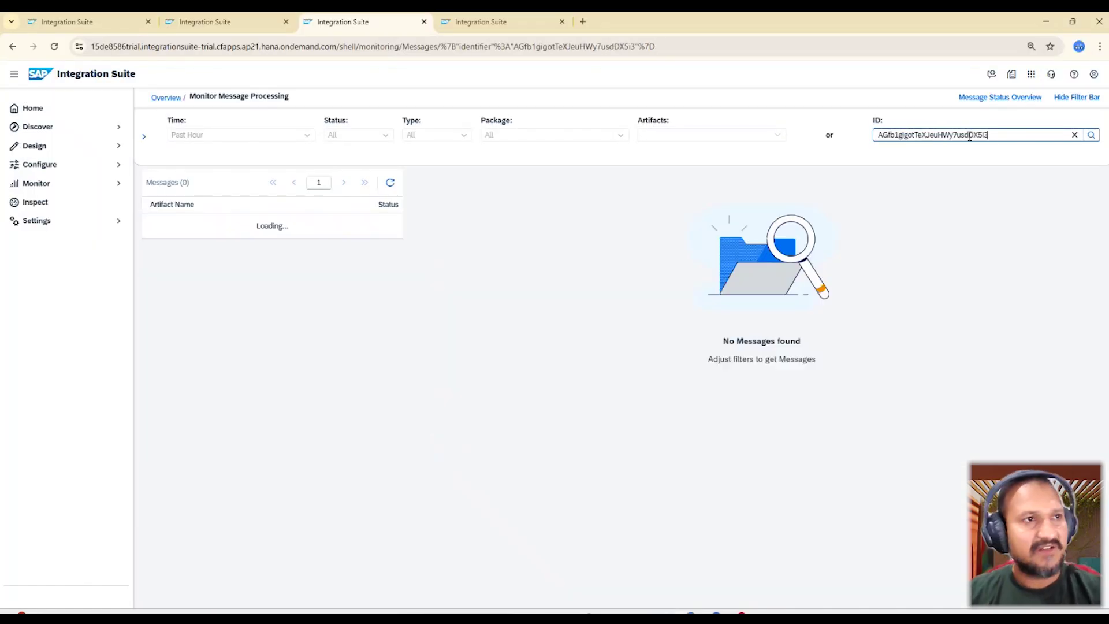
pyautogui.click(240, 227)
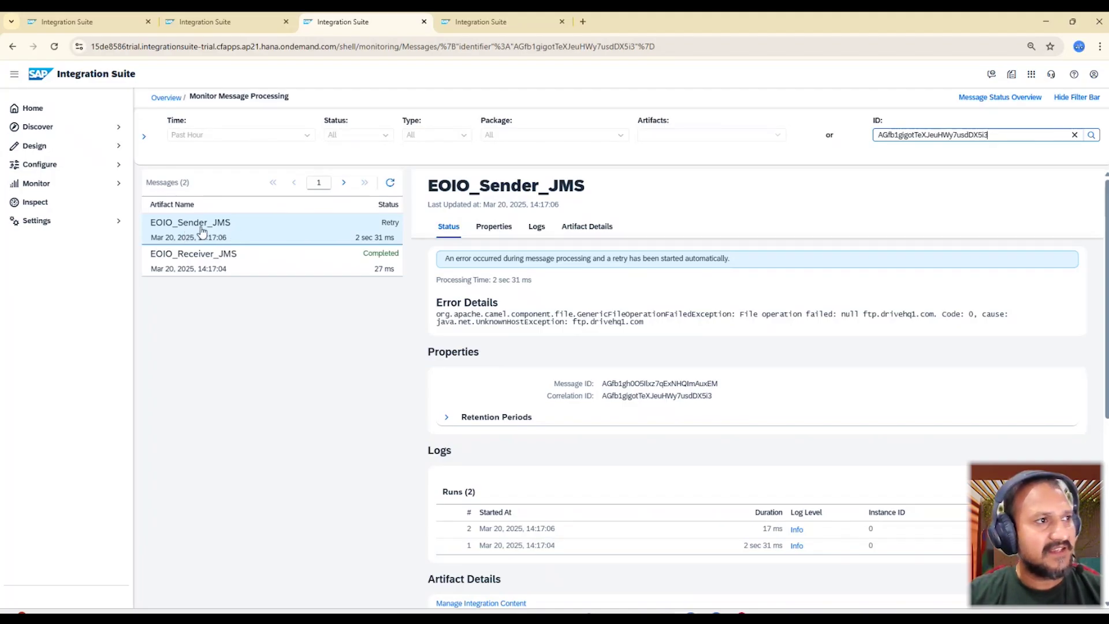
# Send the JMS_EOIO request once more from Postman and return to message monitoring in Integration Suite.
pyautogui.hotkey('alt', 'Tab')
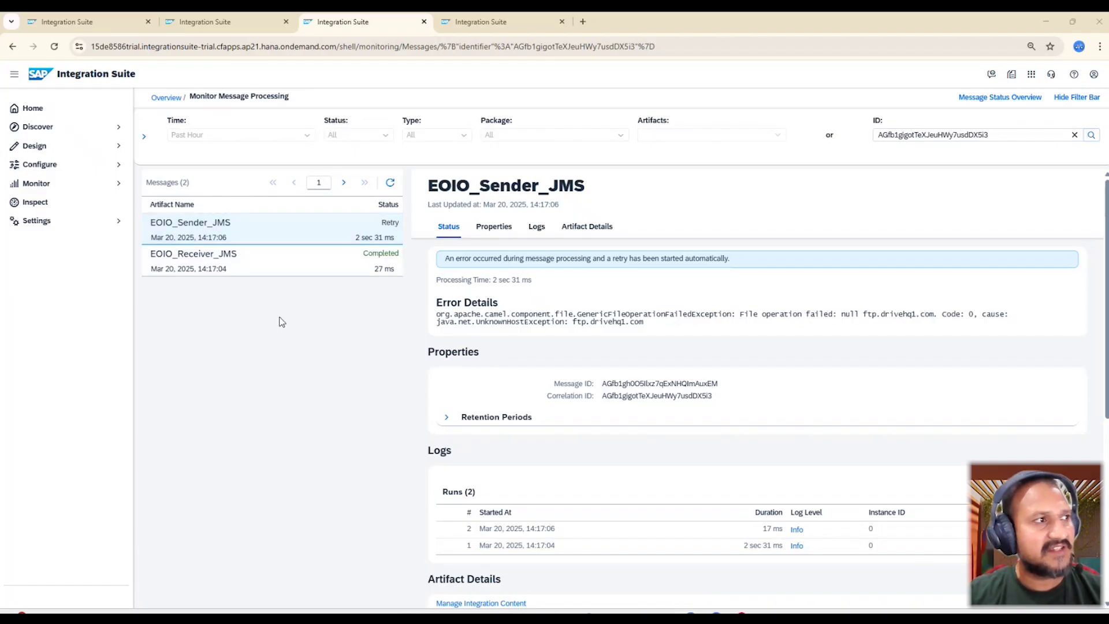
pyautogui.hotkey('alt', 'Tab')
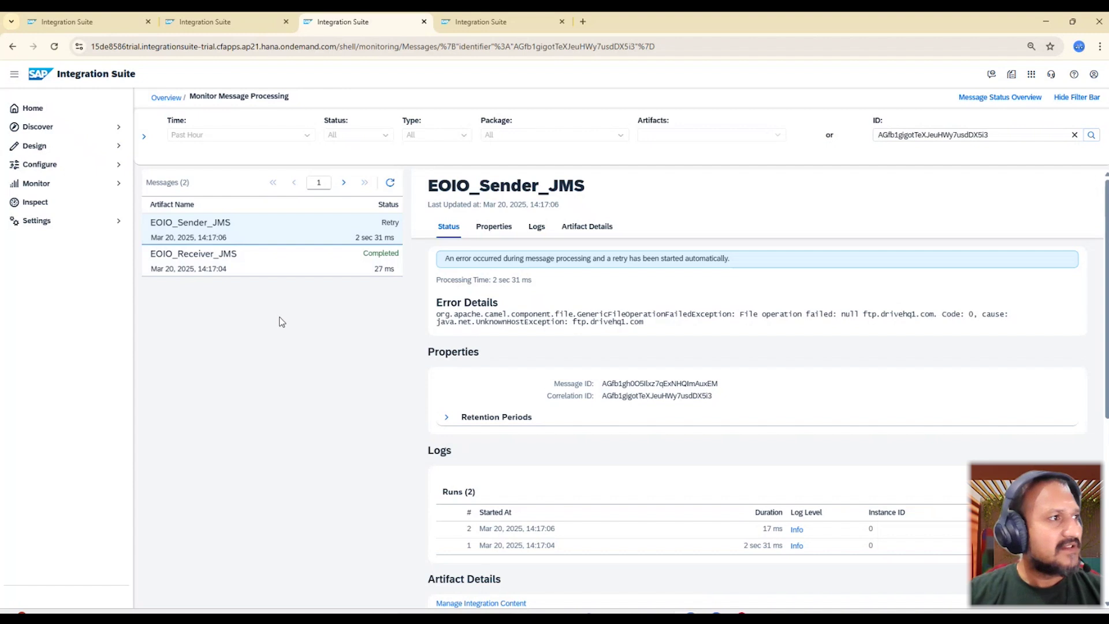
pyautogui.hotkey('alt', 'Tab')
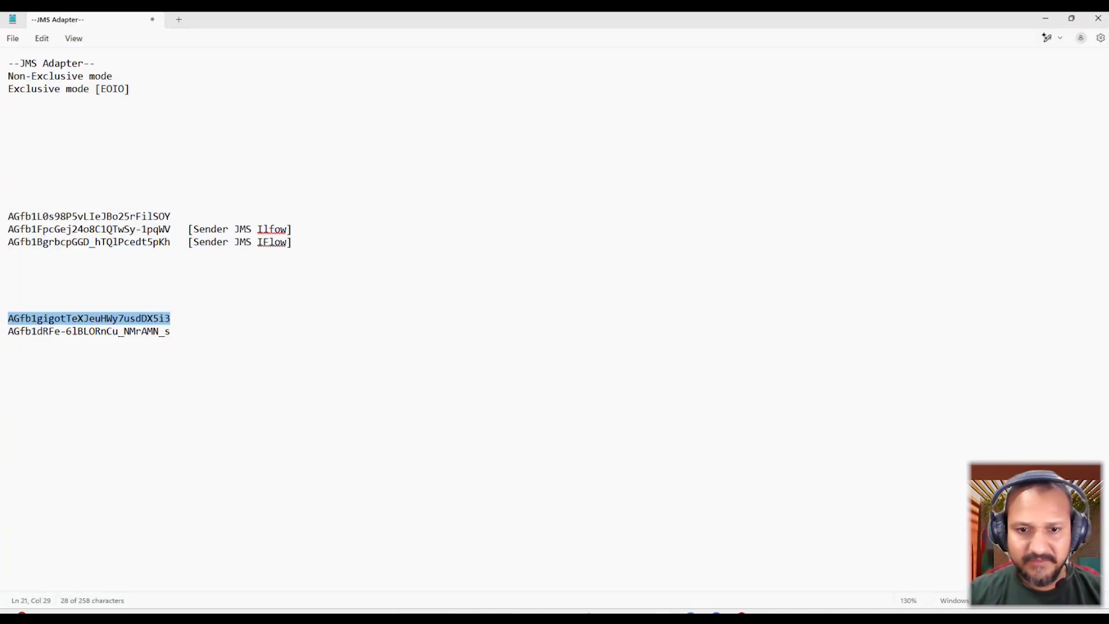
pyautogui.hotkey('alt', 'Tab')
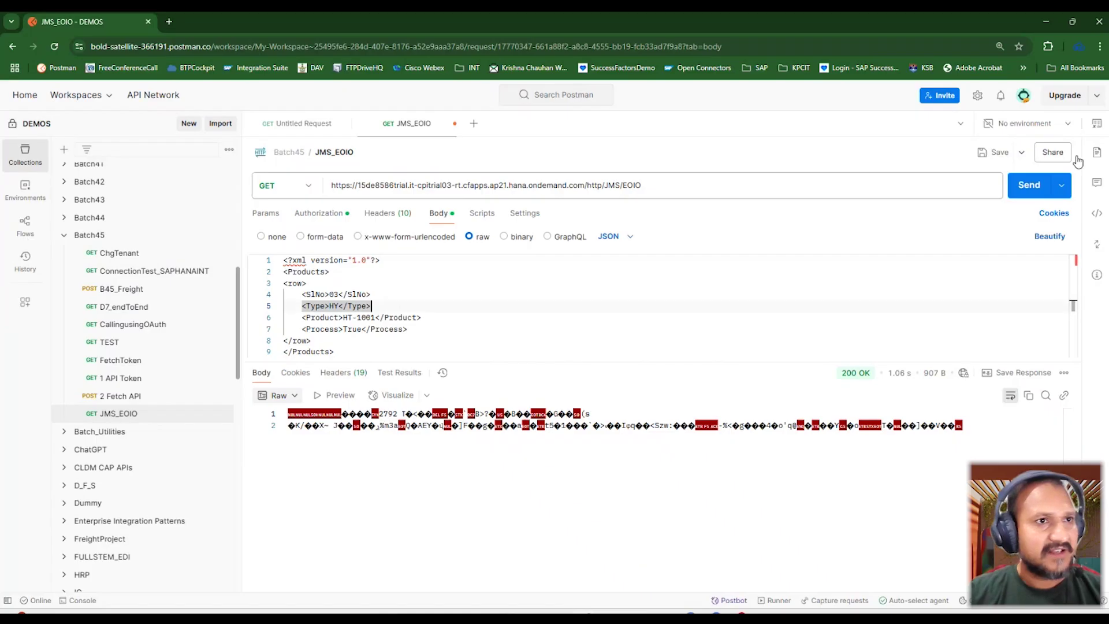
pyautogui.click(1025, 185)
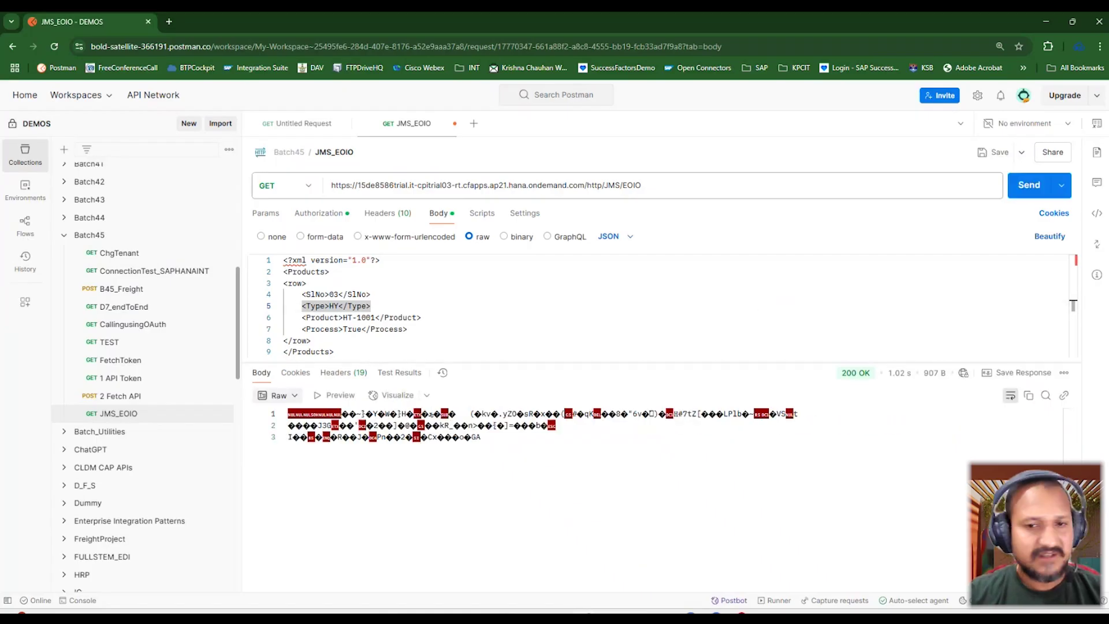
pyautogui.hotkey('alt', 'Tab')
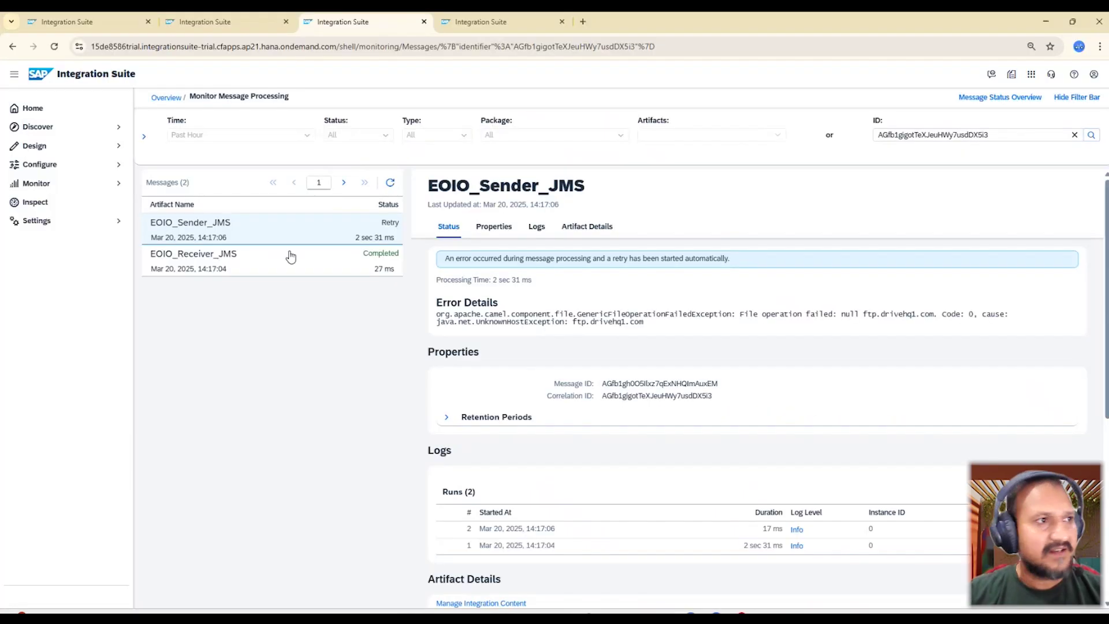
# Clear the ID filter to review the latest EOIO_Receiver_JMS message, and refresh the Demo_EOIO queue's messages.
pyautogui.click(1073, 136)
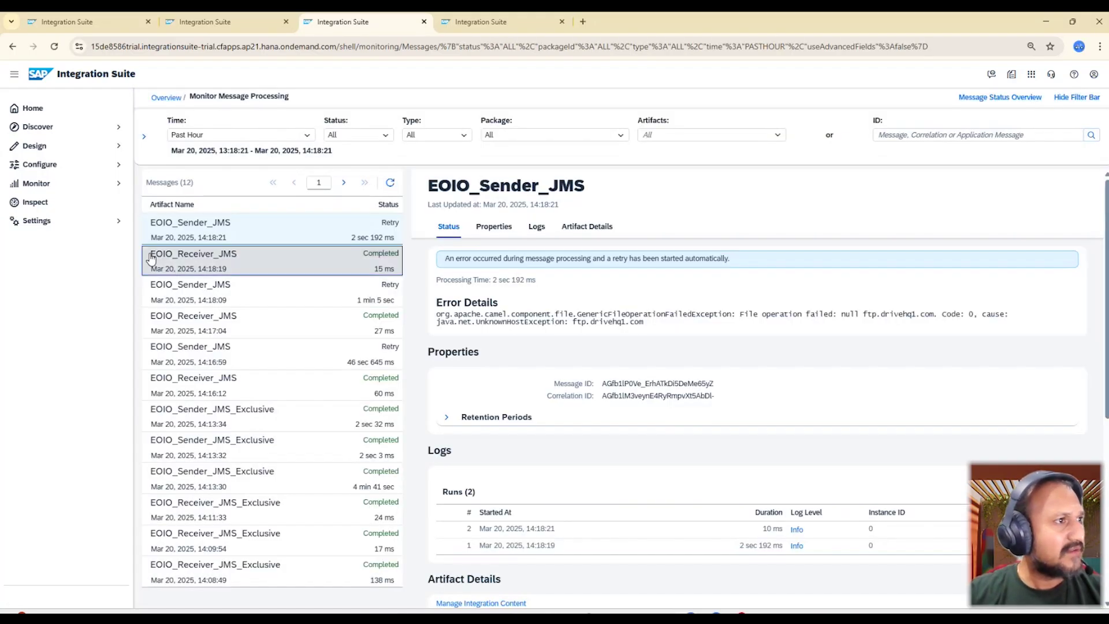
pyautogui.moveTo(154, 255); pyautogui.dragTo(247, 255)
pyautogui.click(240, 22)
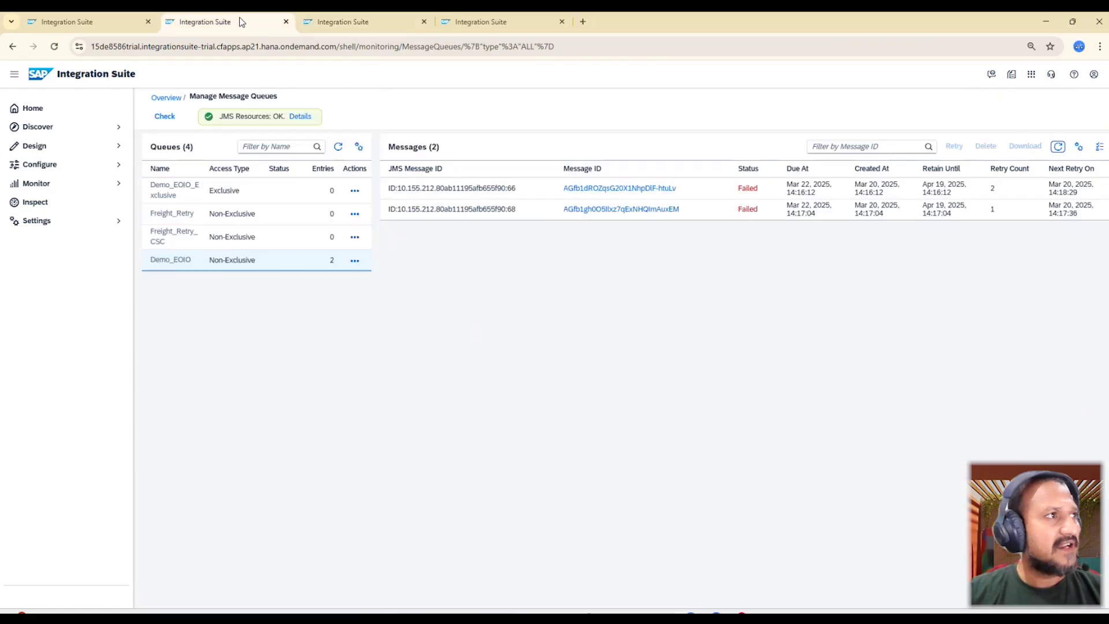
pyautogui.click(1060, 149)
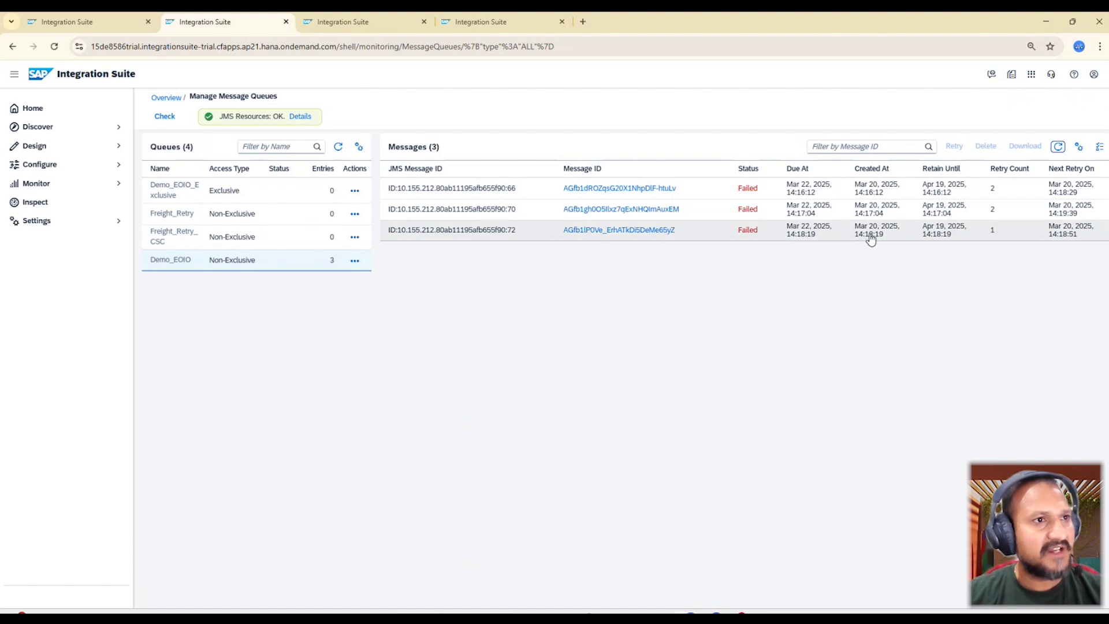
pyautogui.click(792, 380)
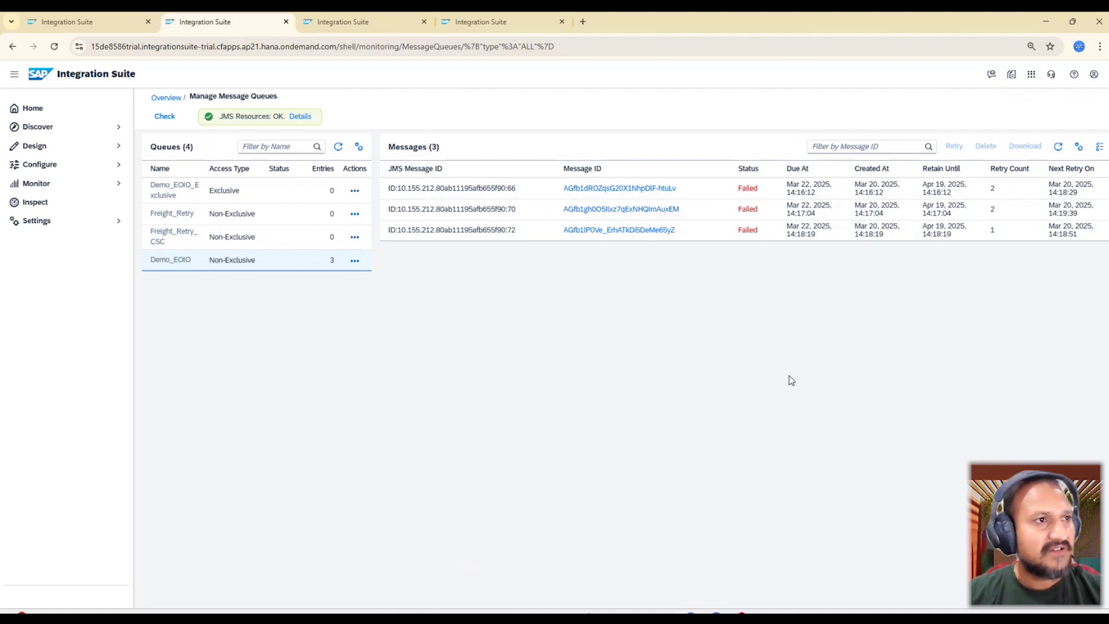
# Set the FTP receiver address of the EOIO_Sender_JMS flow to ftp.drivehq.com and save the flow.
pyautogui.click(75, 21)
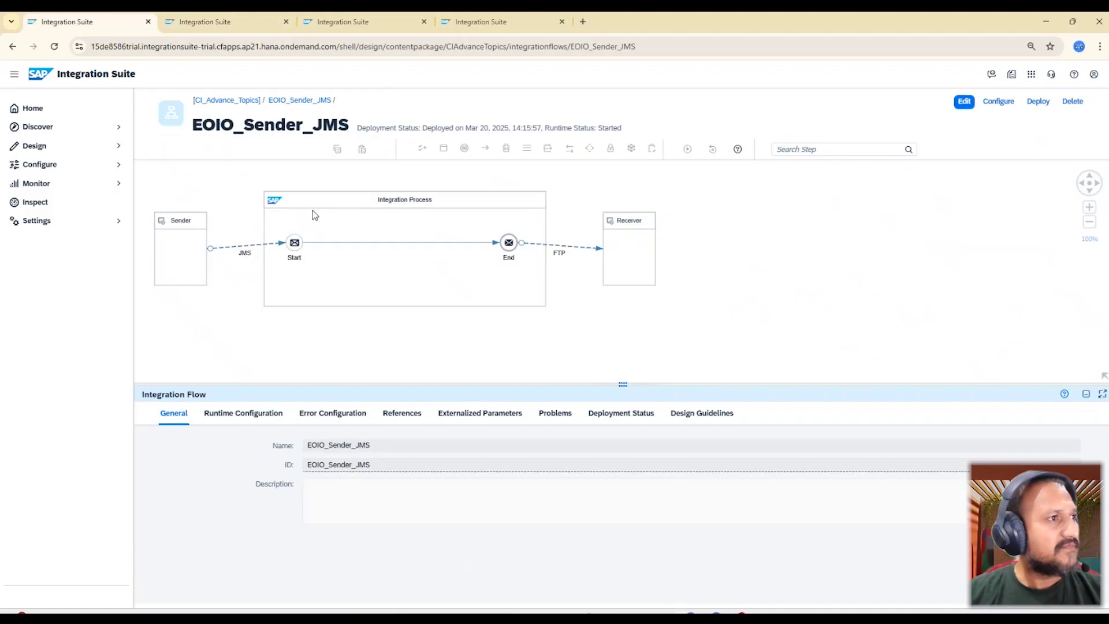
pyautogui.click(578, 246)
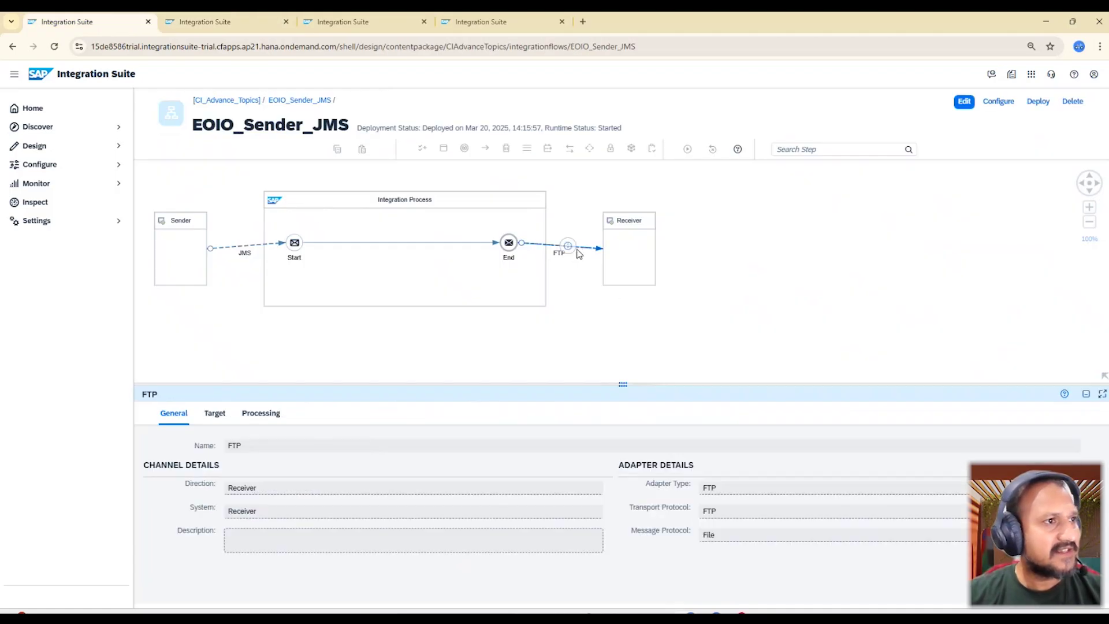
pyautogui.click(214, 413)
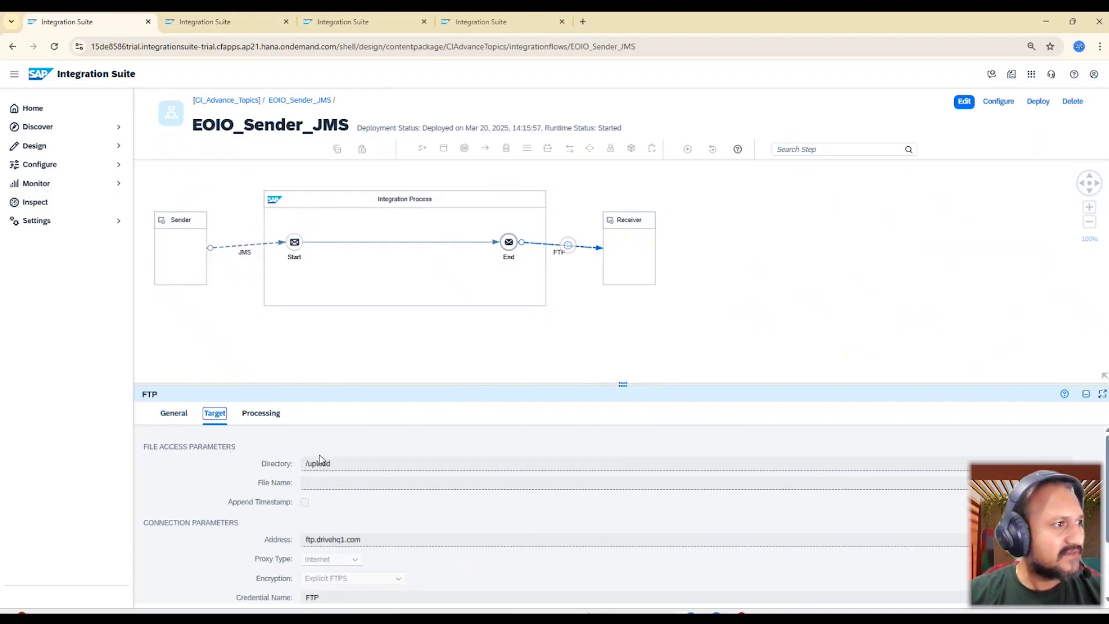
pyautogui.click(963, 101)
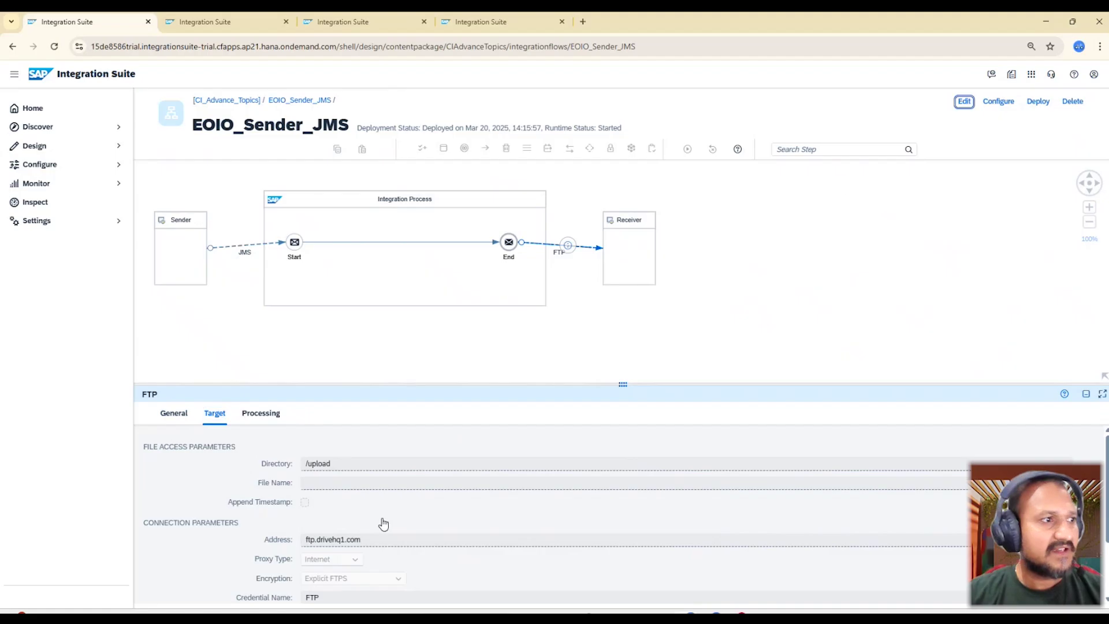
pyautogui.click(346, 539)
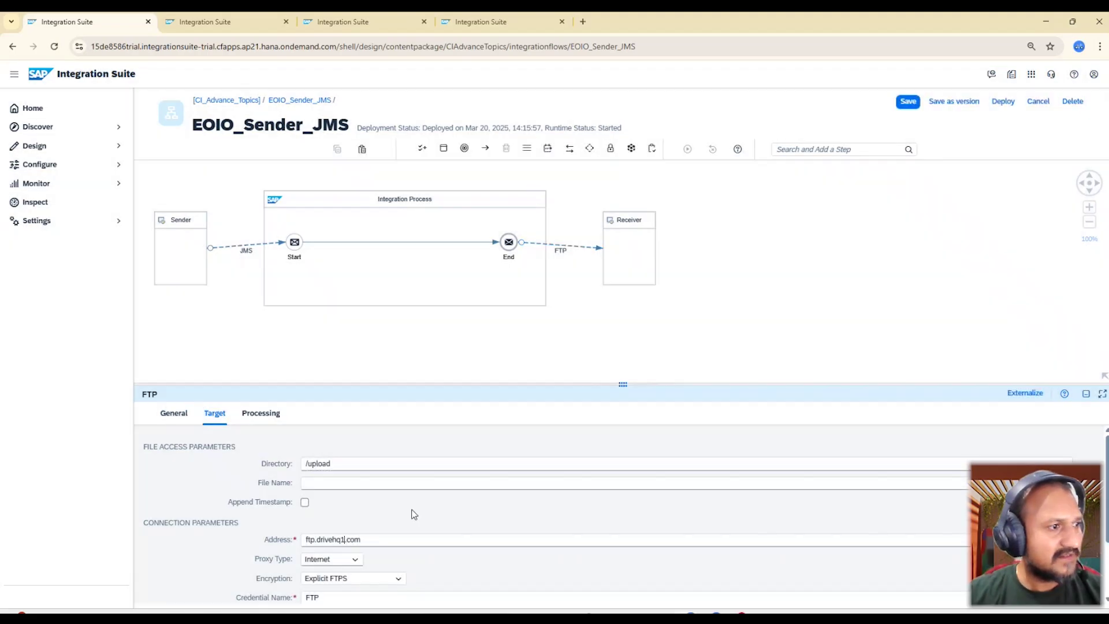
pyautogui.click(907, 101)
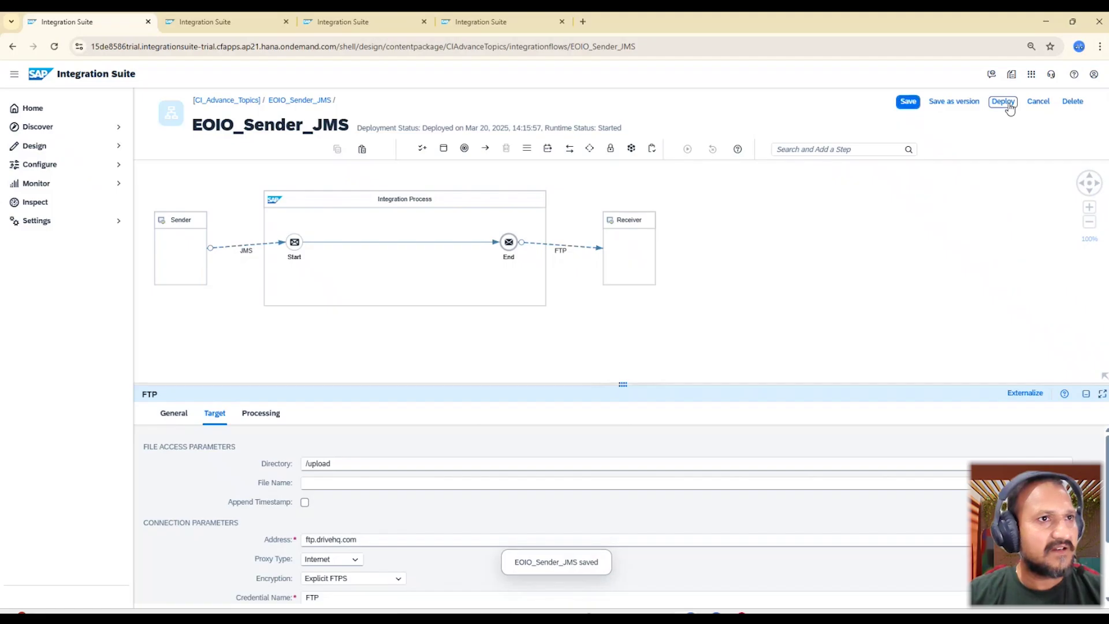
# Deploy the EOIO_Sender_JMS flow on the Cloud Integration runtime profile, triggering the deployment twice.
pyautogui.click(1003, 102)
pyautogui.click(610, 369)
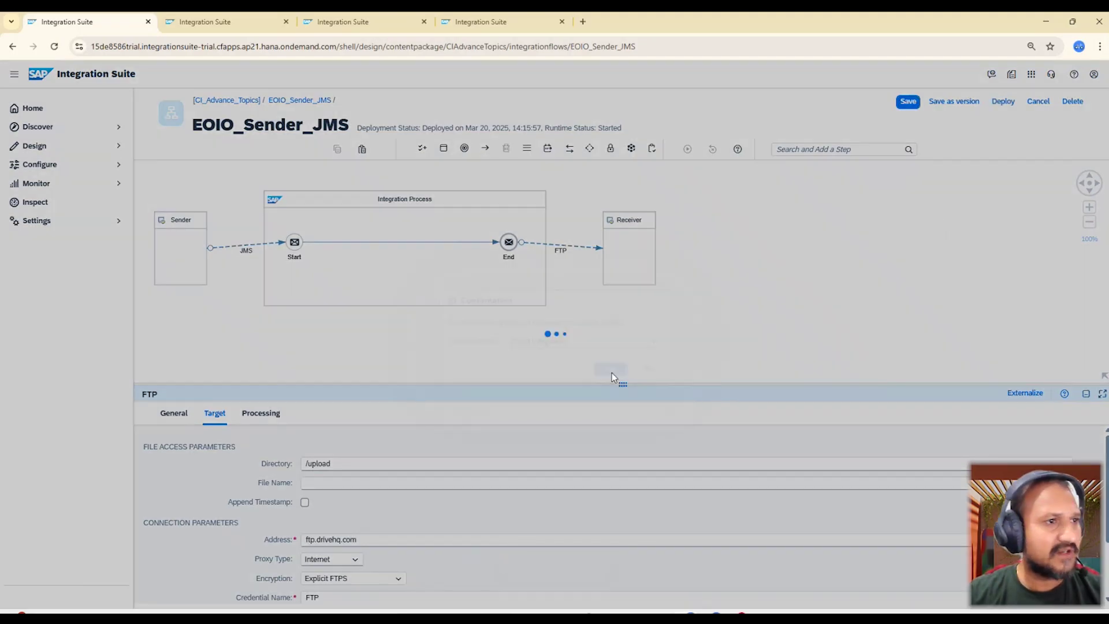
pyautogui.click(617, 357)
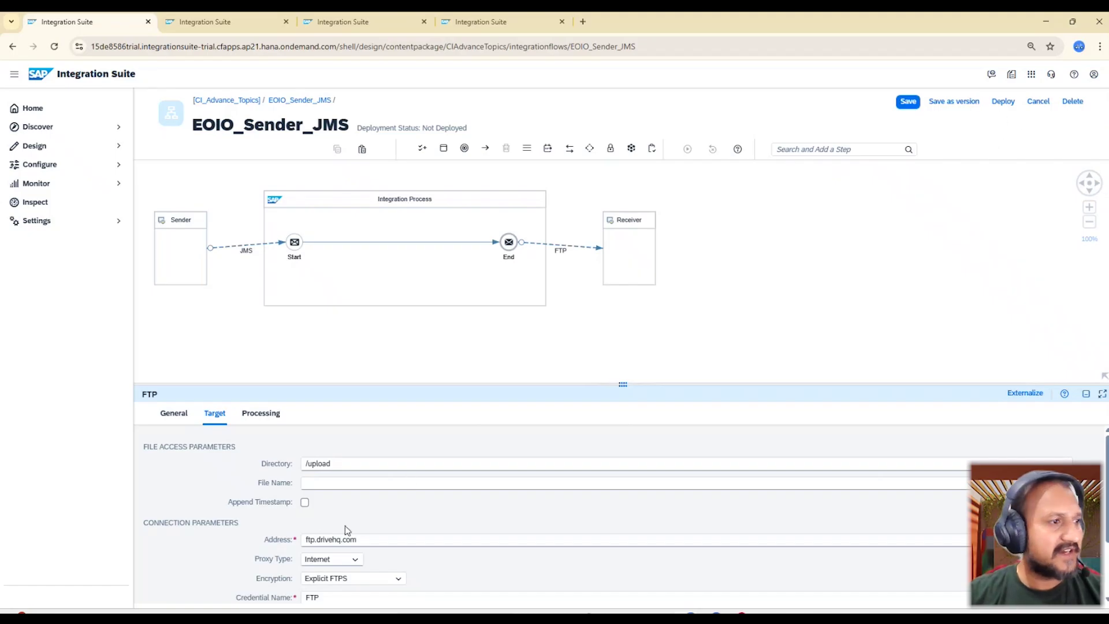
pyautogui.click(1003, 103)
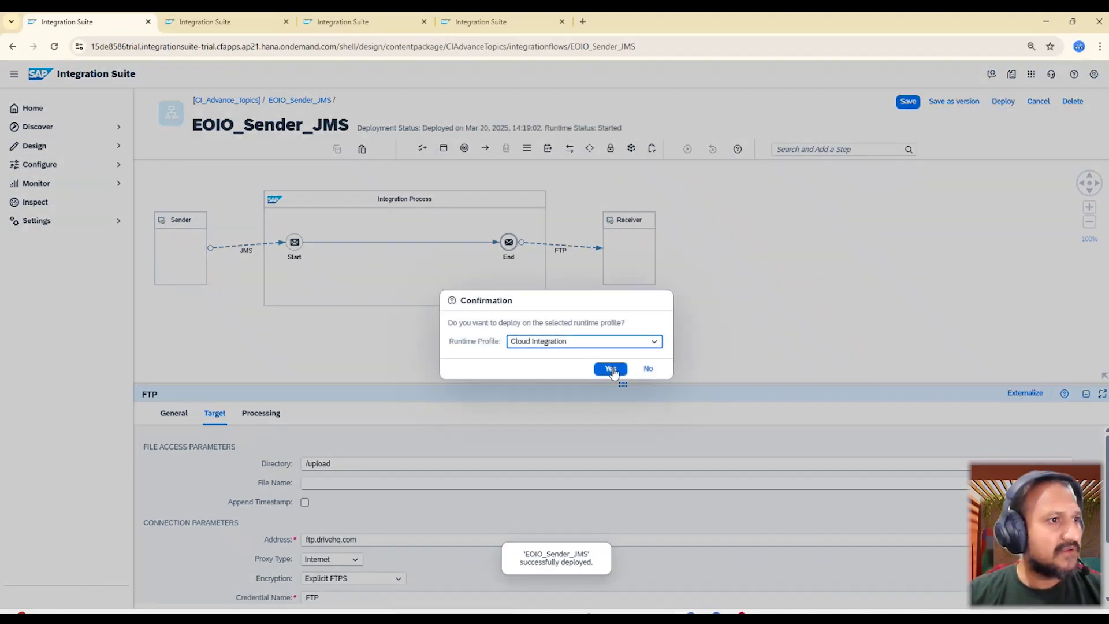
pyautogui.click(611, 369)
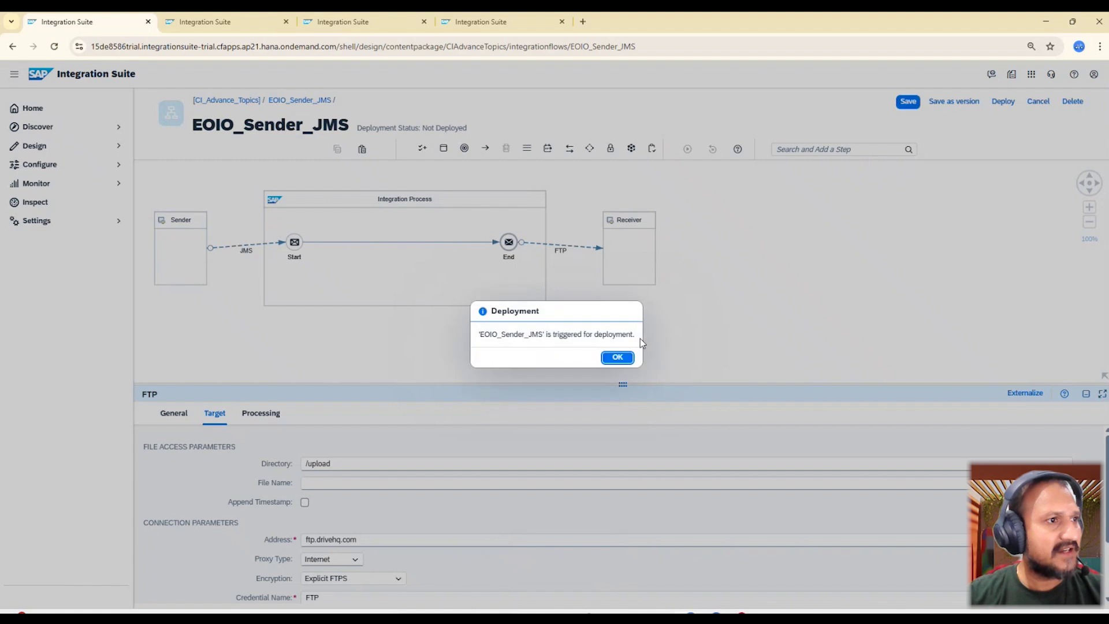
pyautogui.click(618, 355)
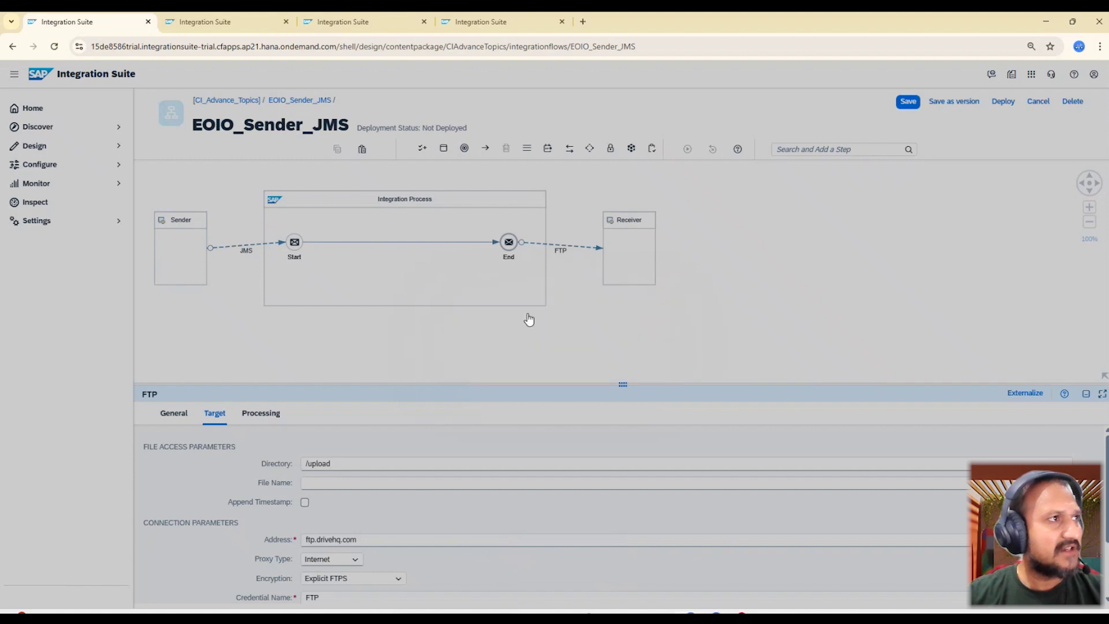
# Return to the Demo_EOIO queue's messages and retry the failed message created at 14:17:04 first.
pyautogui.click(348, 21)
pyautogui.click(230, 23)
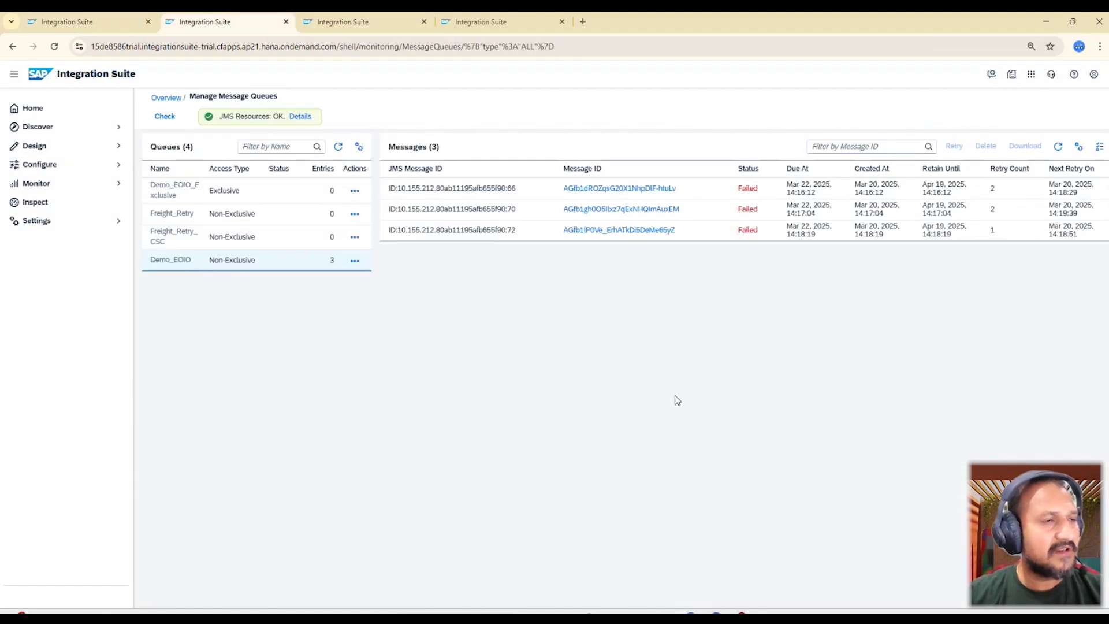
pyautogui.click(472, 210)
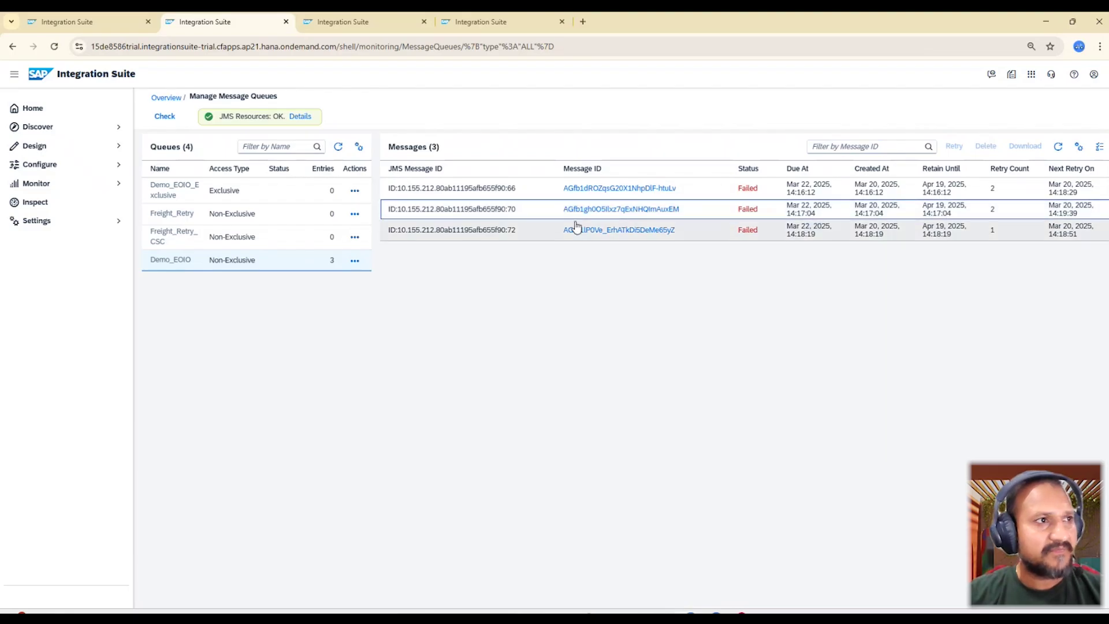
pyautogui.click(482, 213)
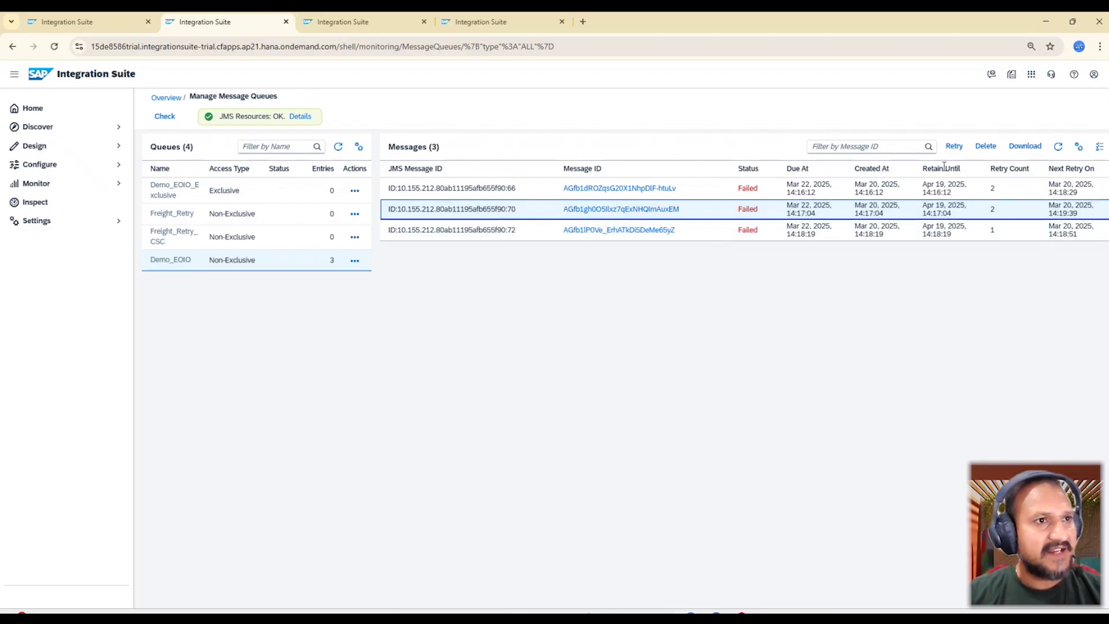
pyautogui.click(954, 146)
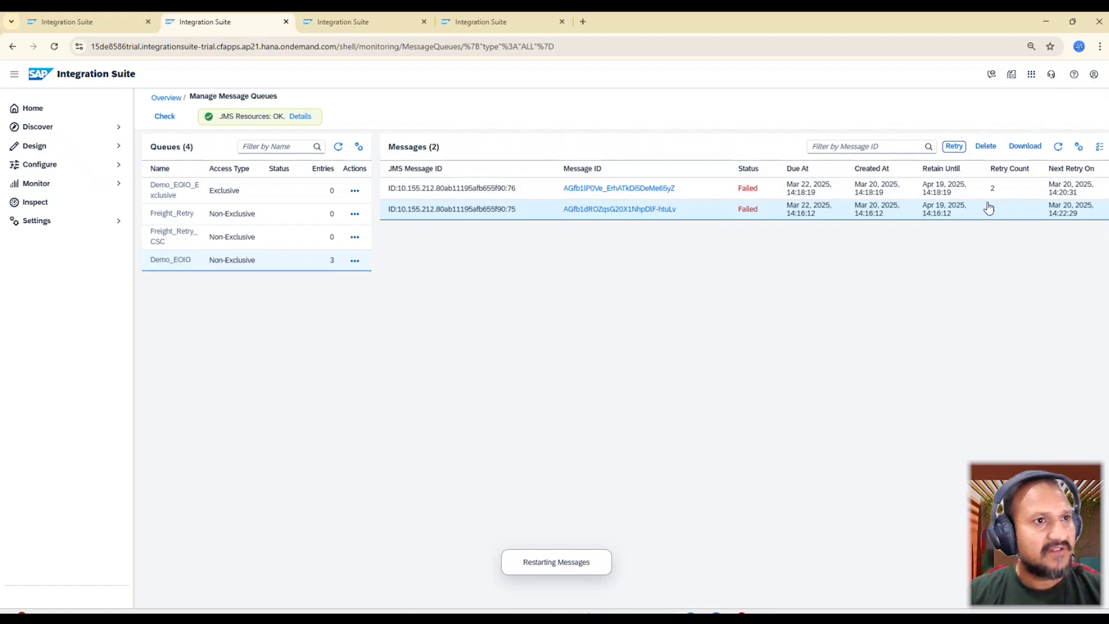
# Retry the Demo_EOIO message created at 14:18:19, followed by the one created at 14:16:12.
pyautogui.click(478, 189)
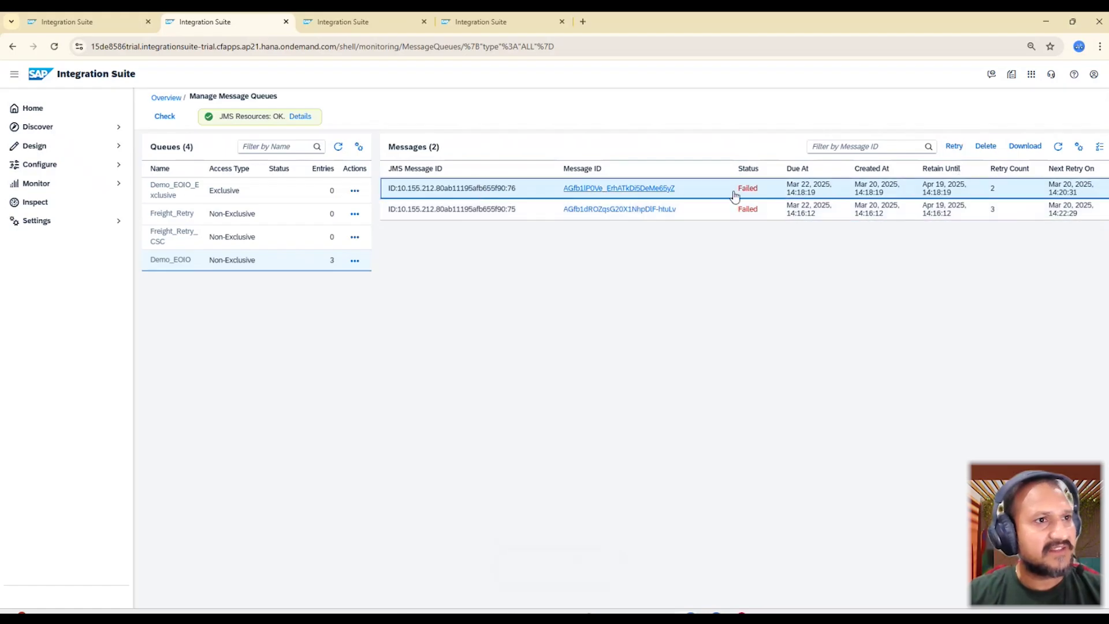
pyautogui.click(953, 148)
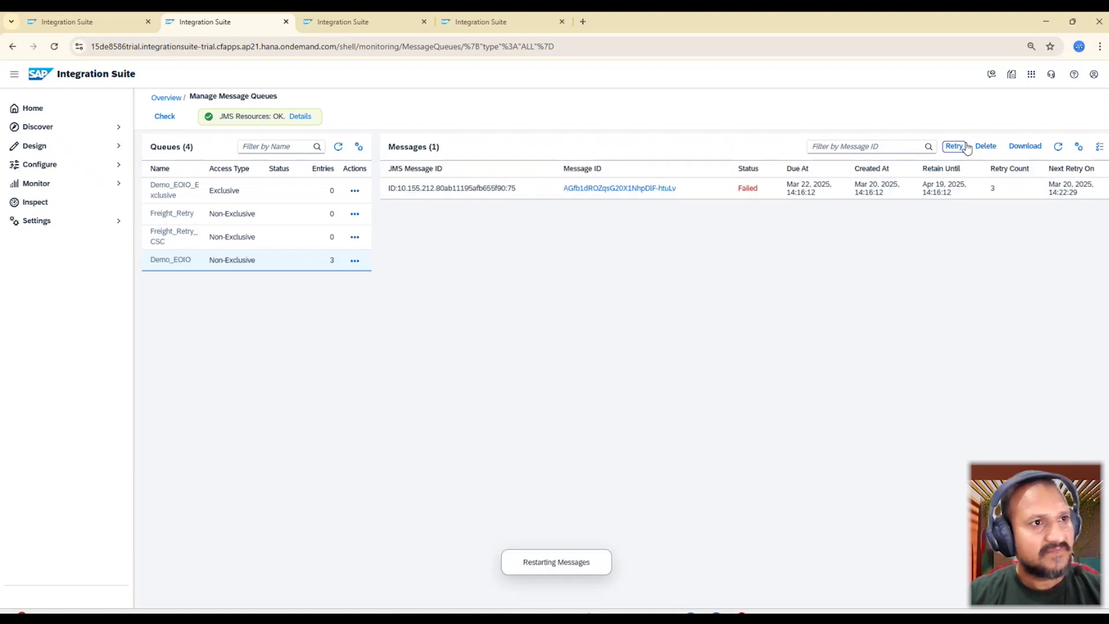
pyautogui.click(458, 190)
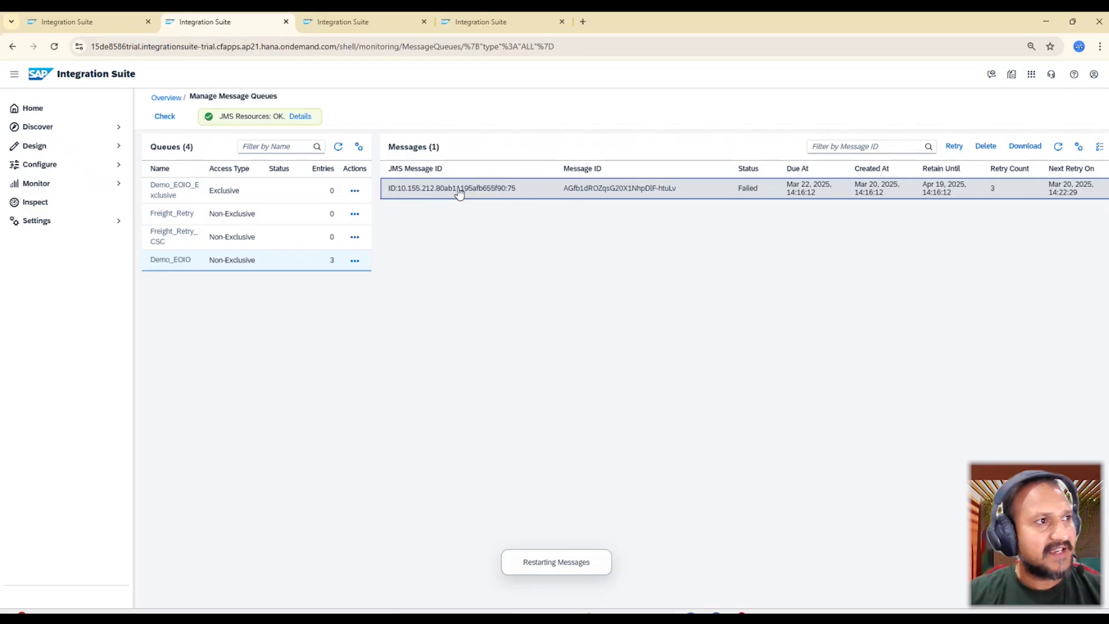
pyautogui.click(954, 146)
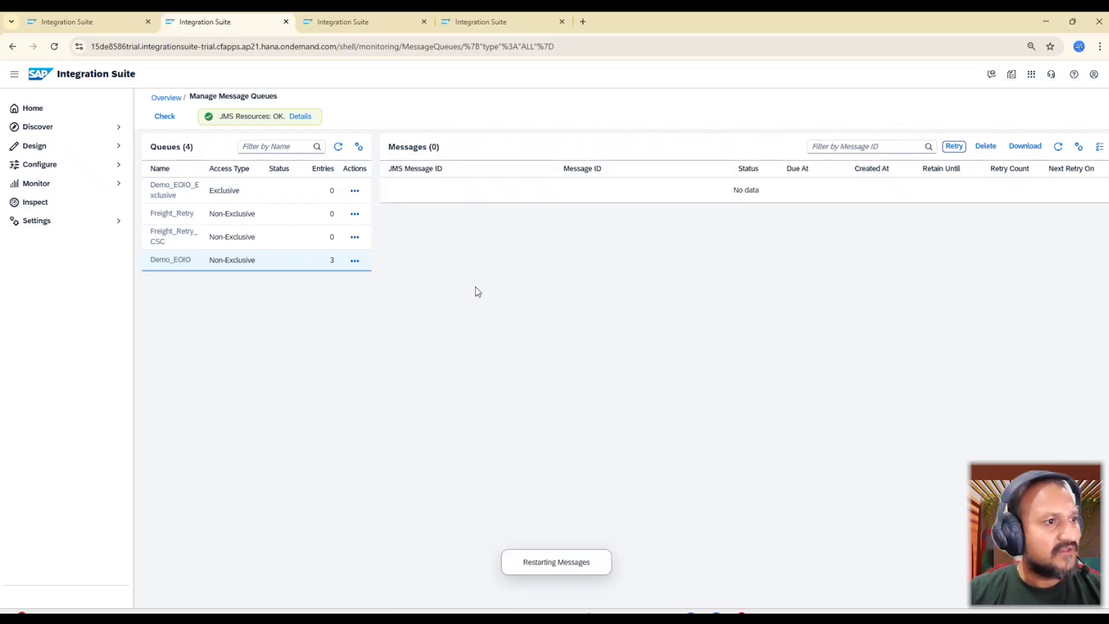
# Review the FTP channel and the JMS sender channel's access type options in the EOIO_Sender_JMS flow.
pyautogui.click(88, 24)
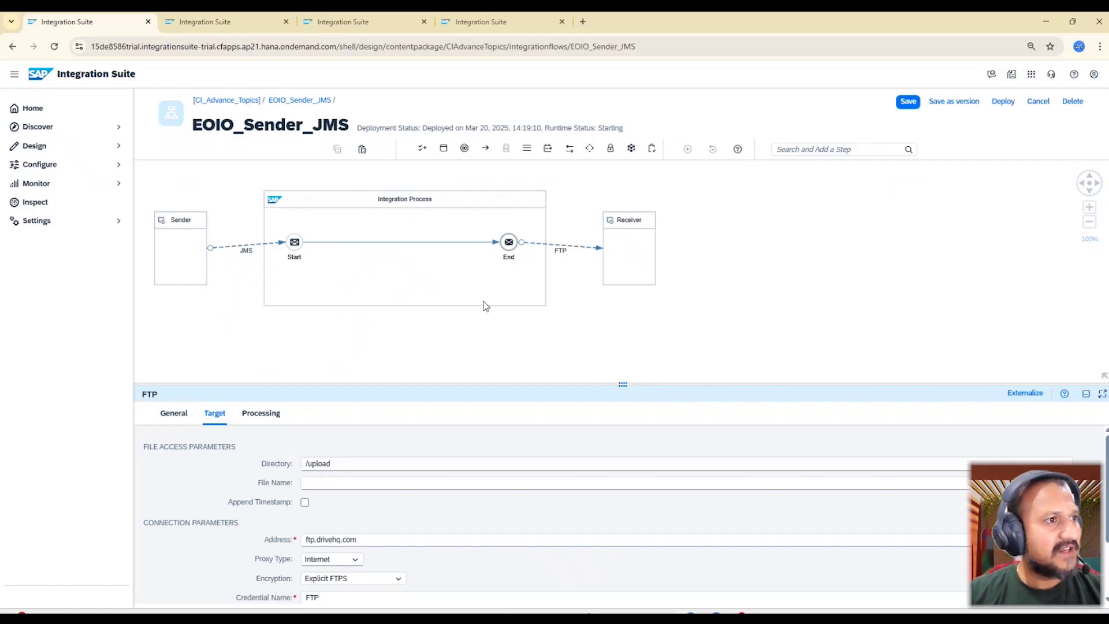
pyautogui.click(583, 249)
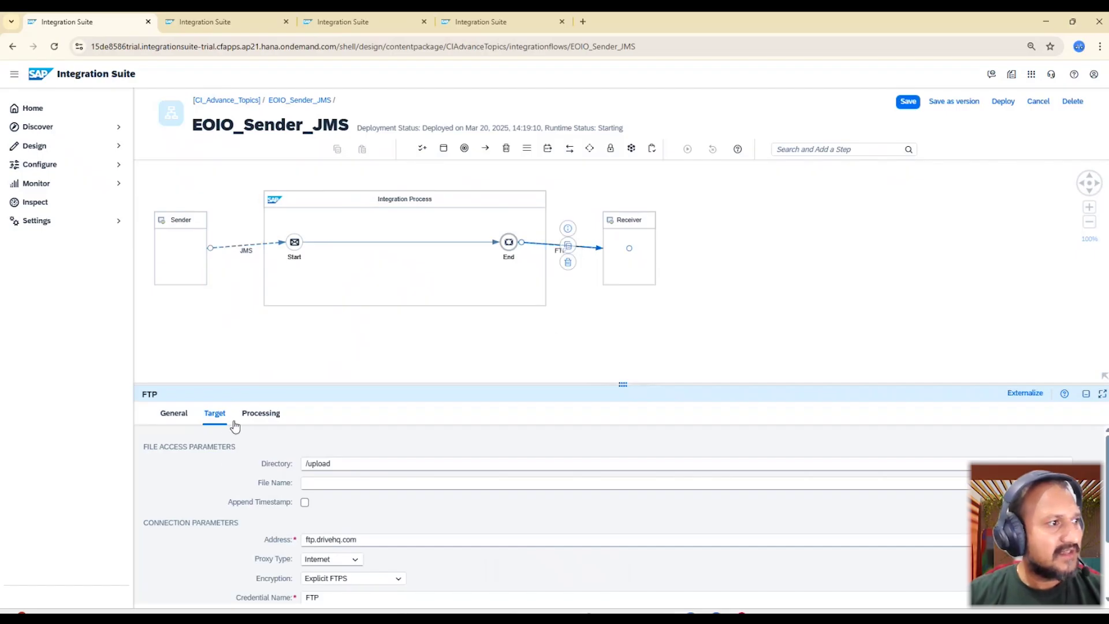
pyautogui.click(233, 252)
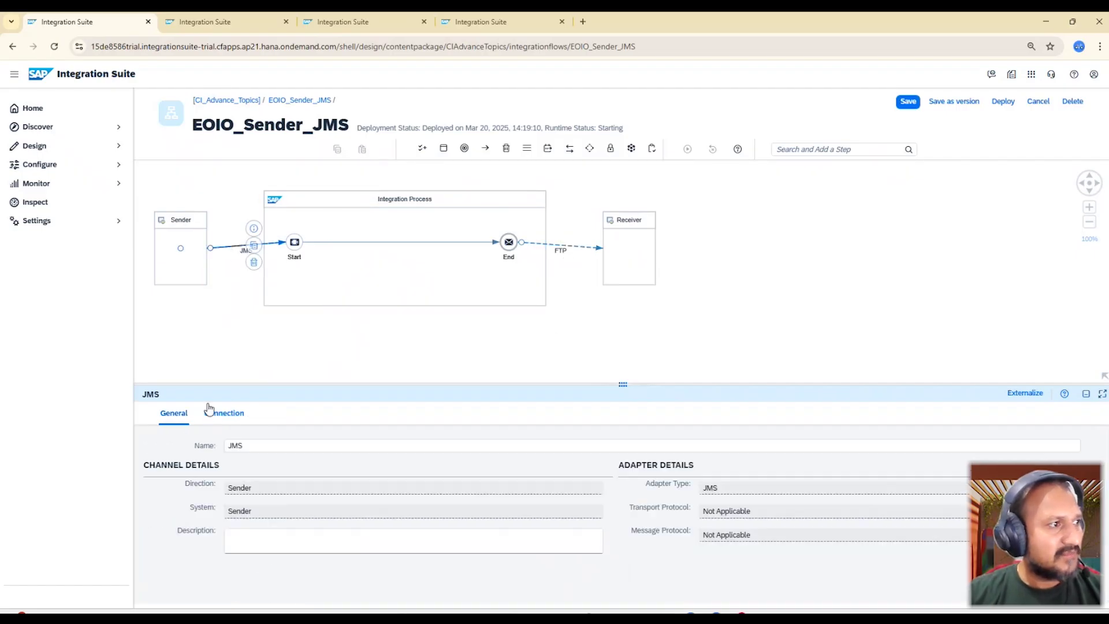
pyautogui.click(220, 412)
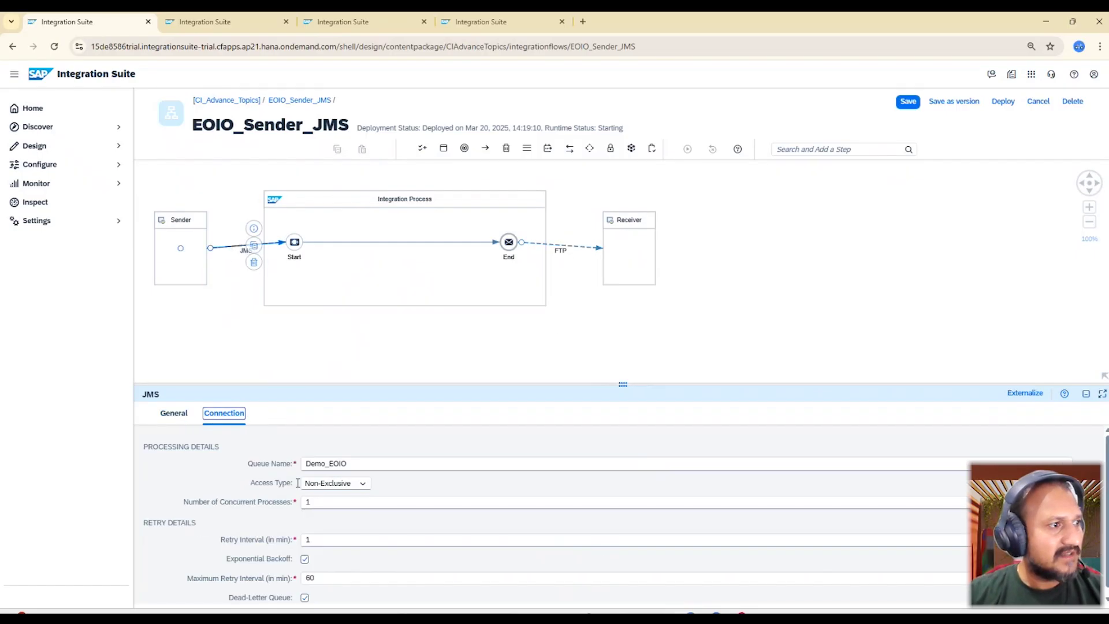
pyautogui.click(360, 484)
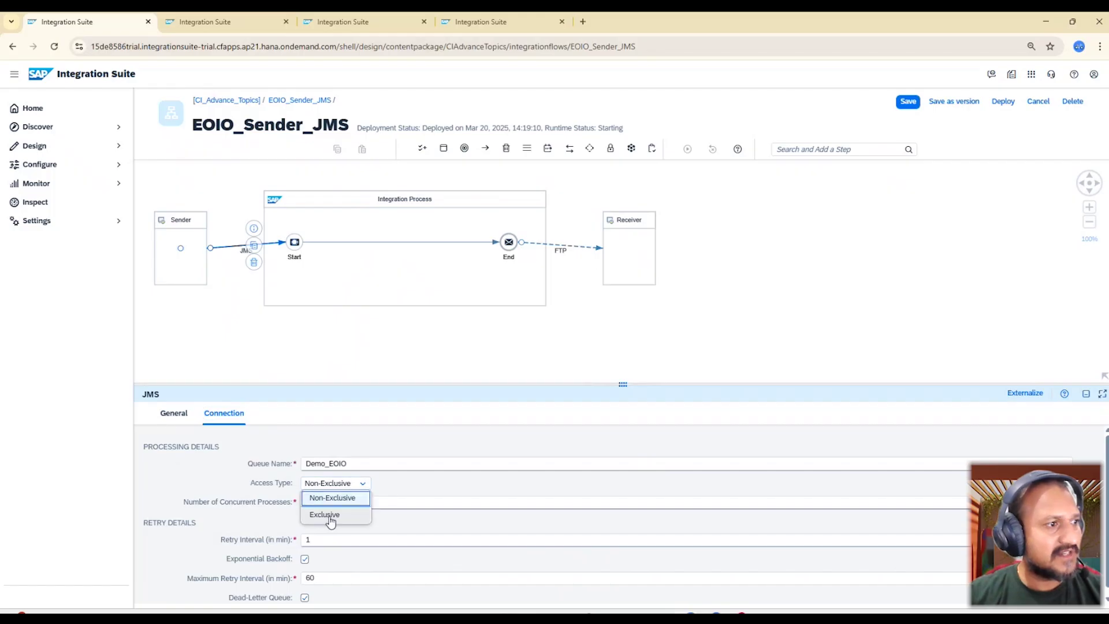
pyautogui.click(413, 354)
# Open the EOIO_Receiver_JMS_Exclusive flow from the CI_Advance_Topics package and display its JMS channel's processing settings.
pyautogui.click(238, 103)
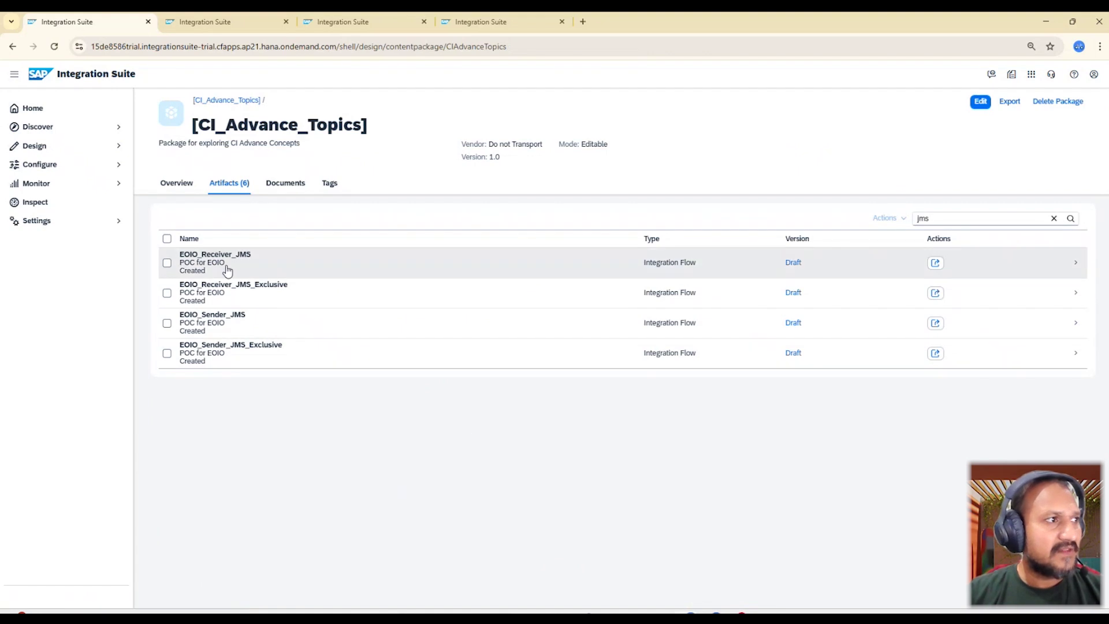
pyautogui.click(257, 293)
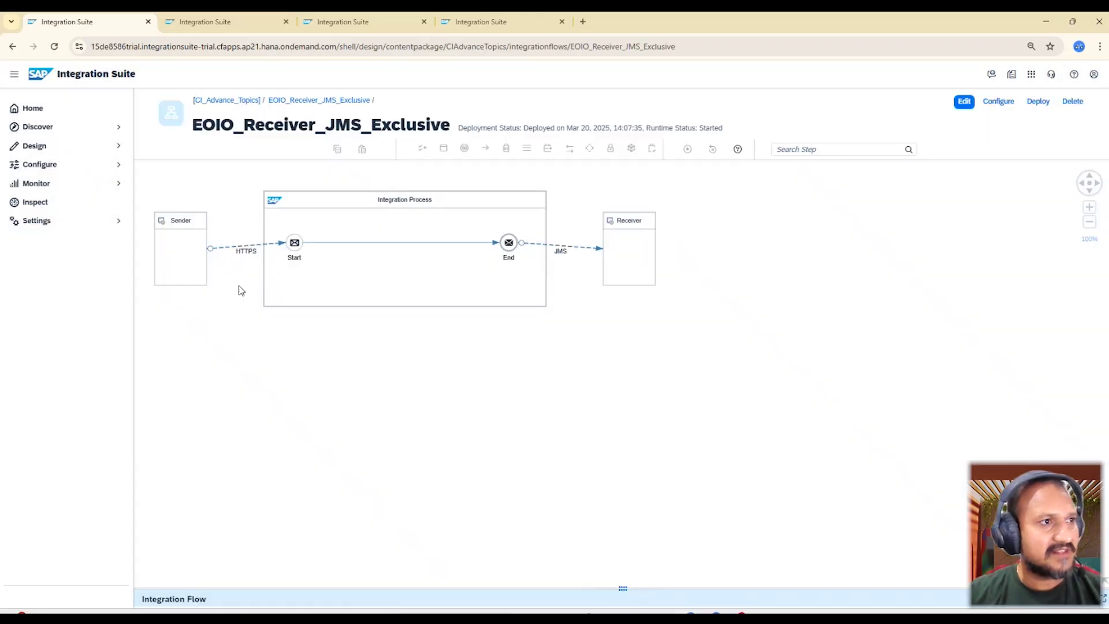
pyautogui.click(569, 247)
pyautogui.click(223, 412)
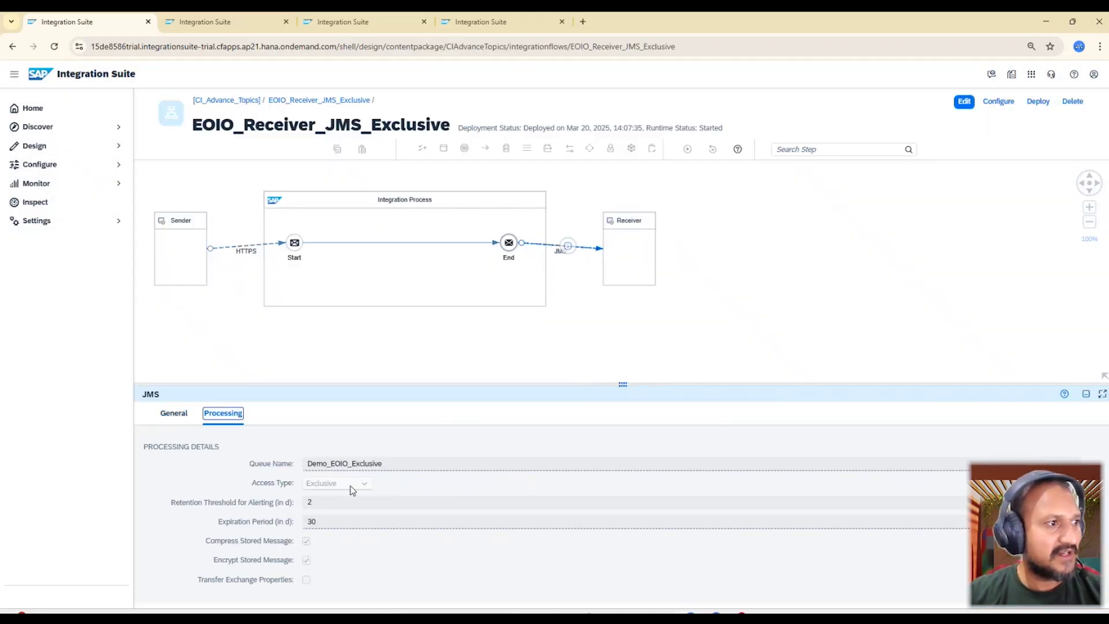
# Set the access type of the Demo_EOIO_Exclusive queue to Non-Exclusive in the JMS receiver channel and save the flow.
pyautogui.click(964, 101)
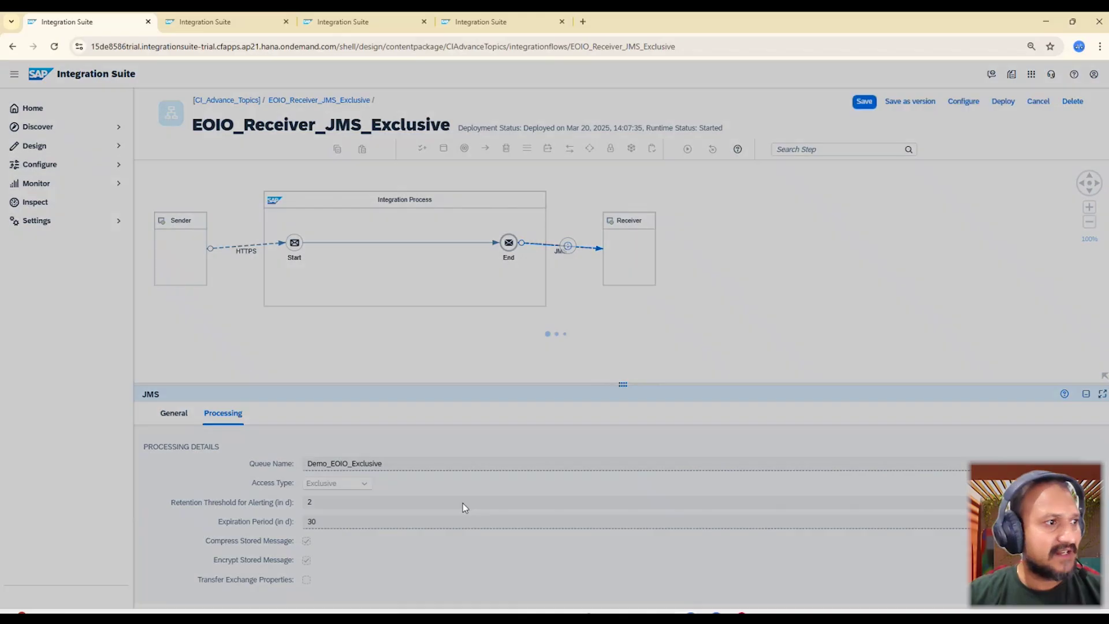
pyautogui.click(364, 482)
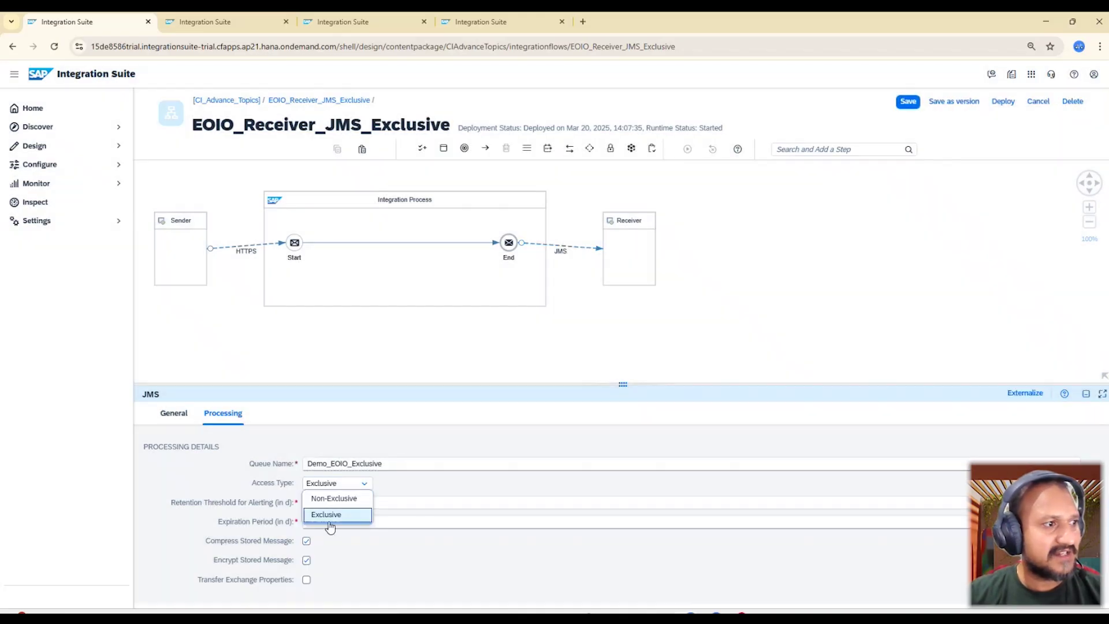
pyautogui.click(333, 498)
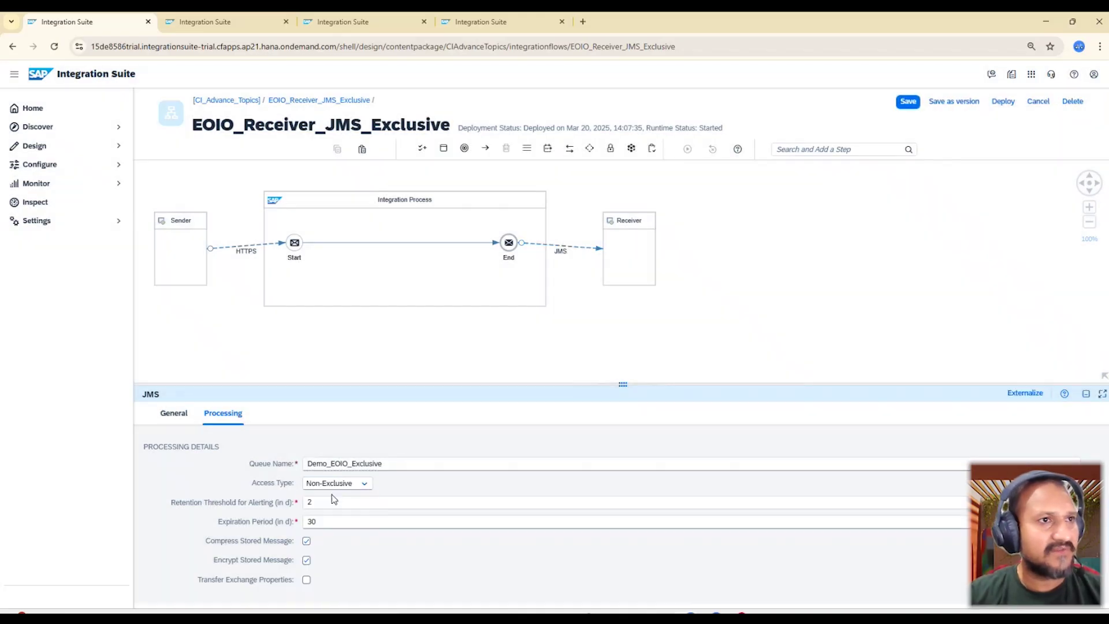
pyautogui.moveTo(381, 463); pyautogui.dragTo(316, 464)
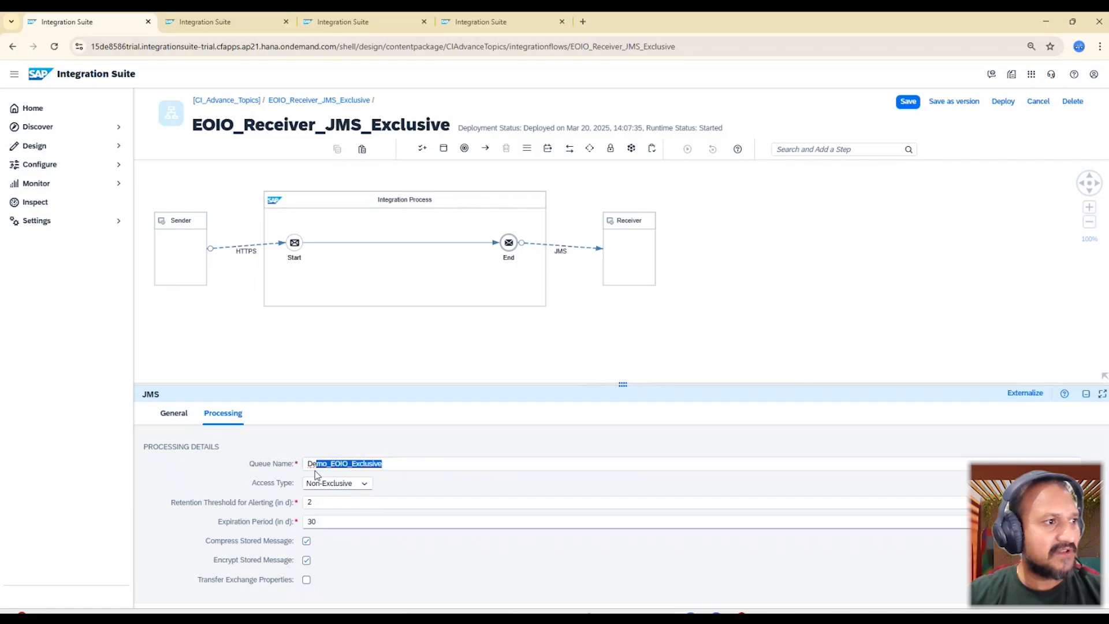
pyautogui.click(908, 101)
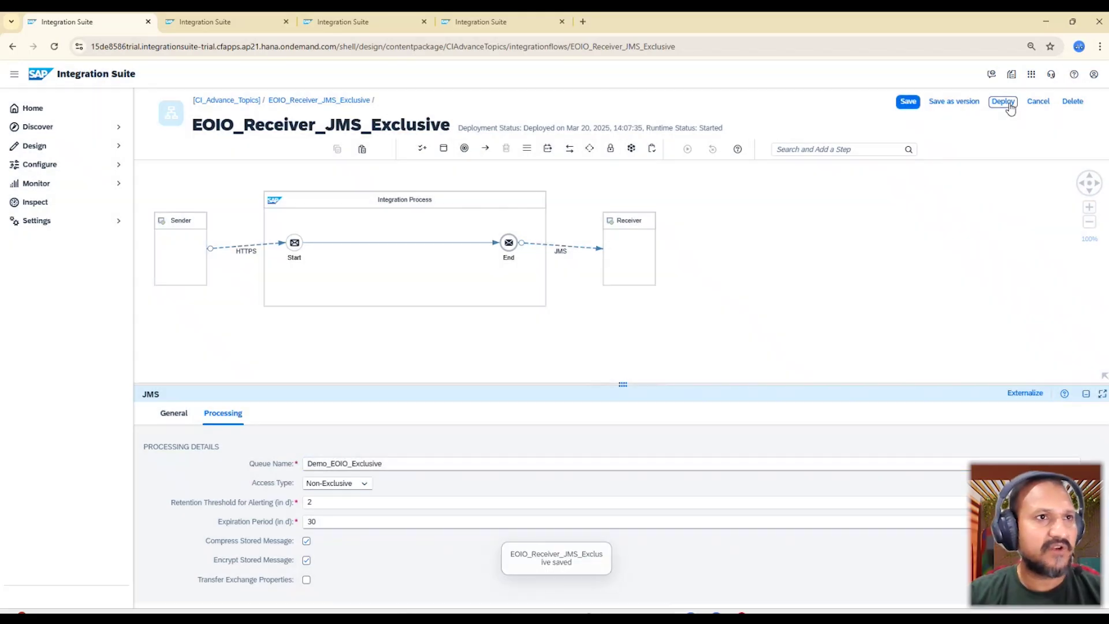
# Try to deploy the EOIO_Receiver_JMS_Exclusive flow on the Cloud Integration runtime profile.
pyautogui.click(1005, 103)
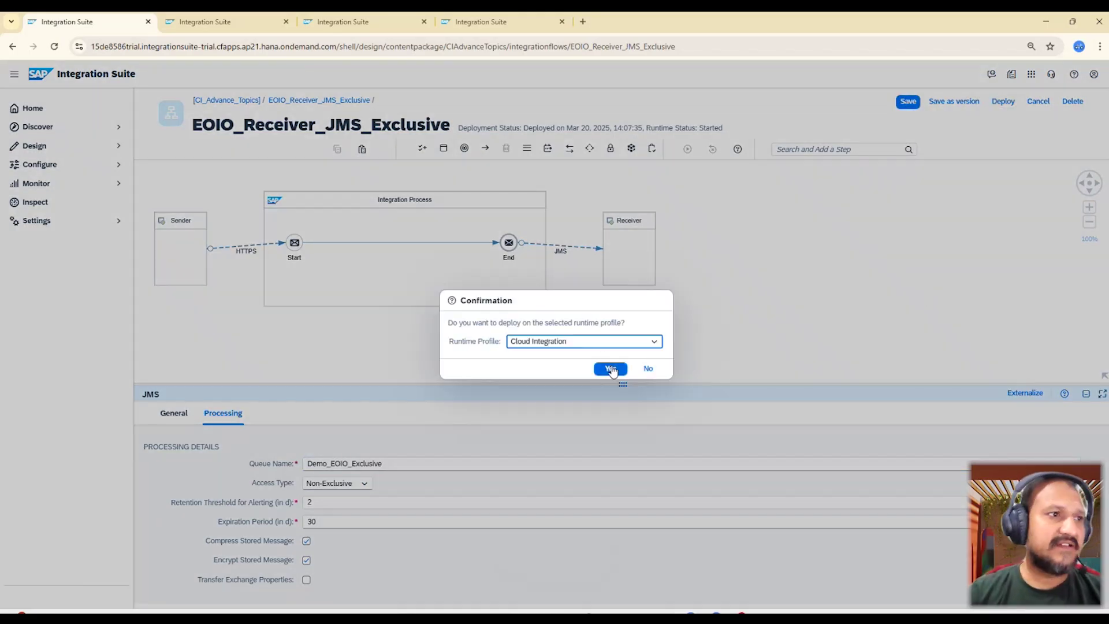
pyautogui.click(611, 370)
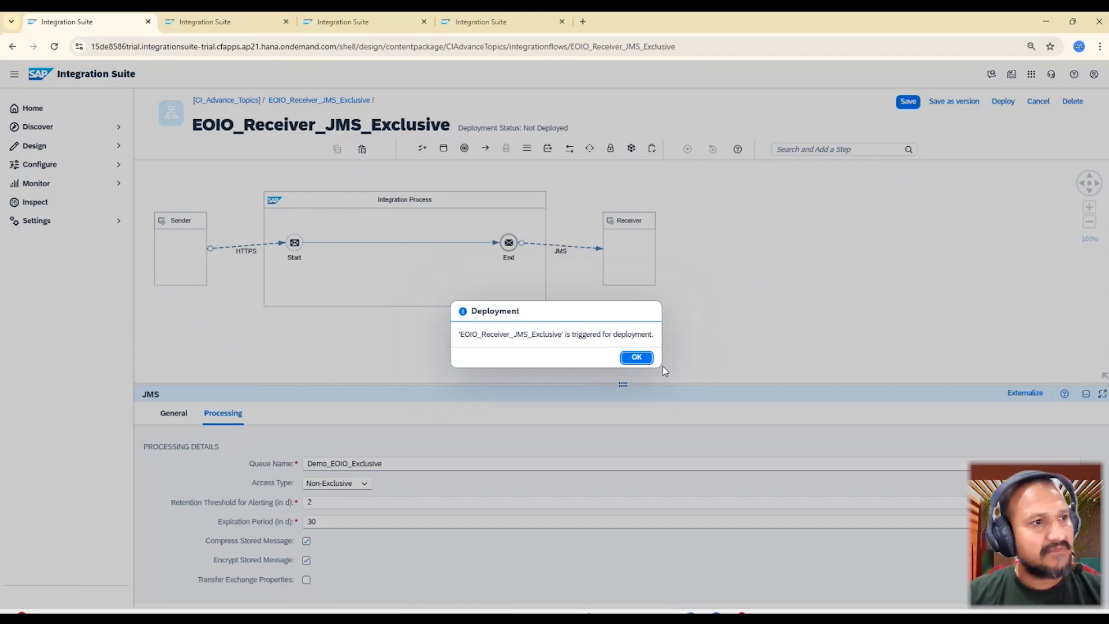
pyautogui.click(641, 358)
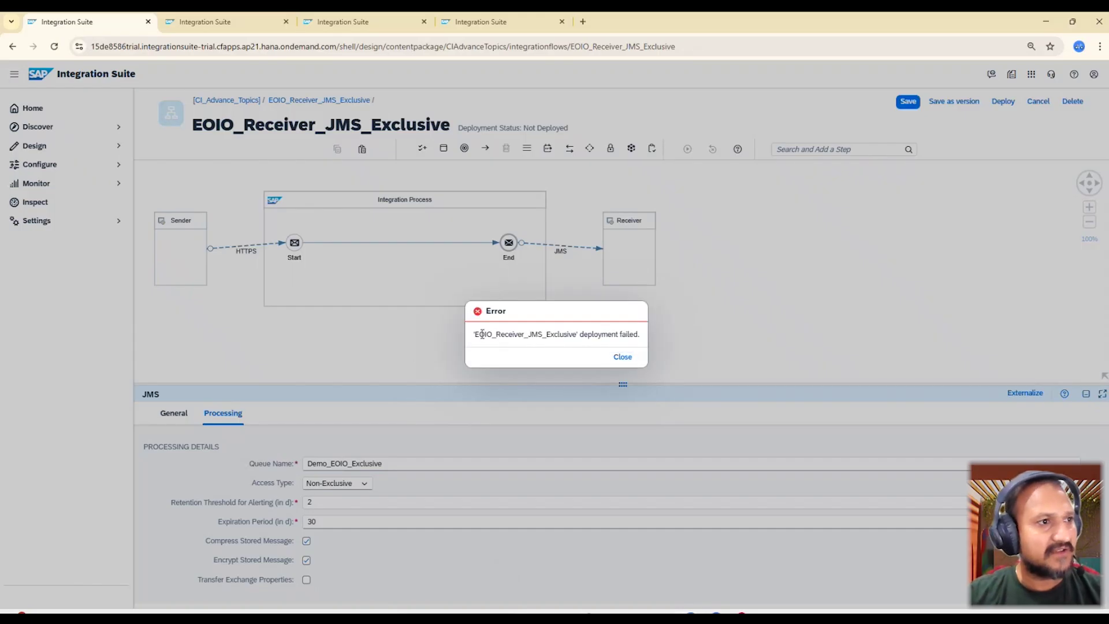
# Display the deployment details of the EOIO_Receiver_JMS_Exclusive flow from all integration content in the monitoring overview.
pyautogui.moveTo(482, 334); pyautogui.dragTo(714, 342)
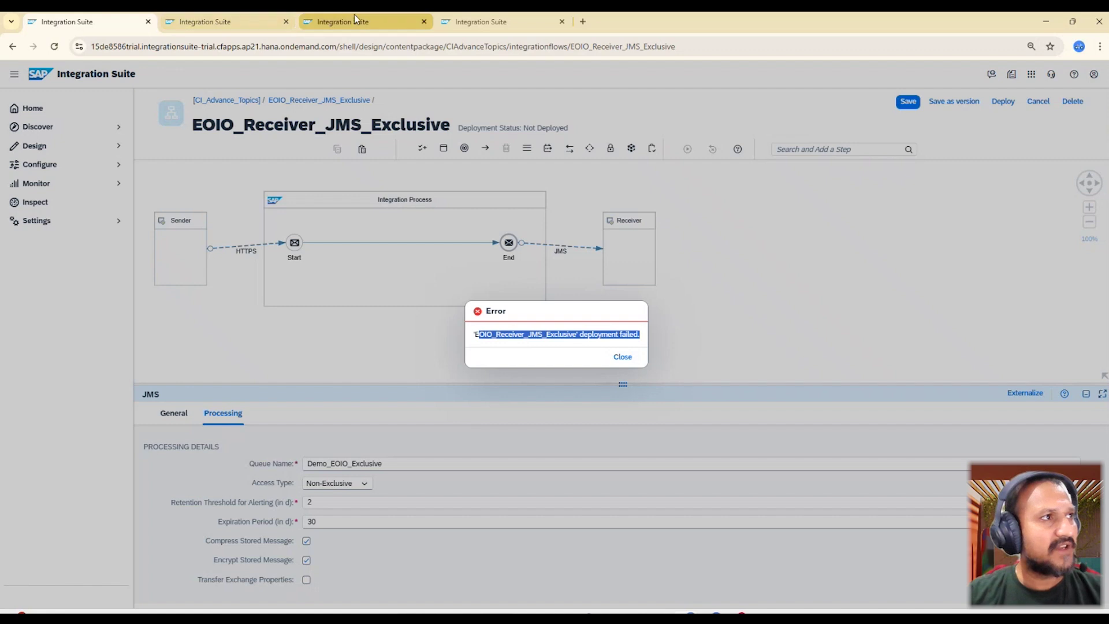
pyautogui.click(373, 24)
pyautogui.click(166, 97)
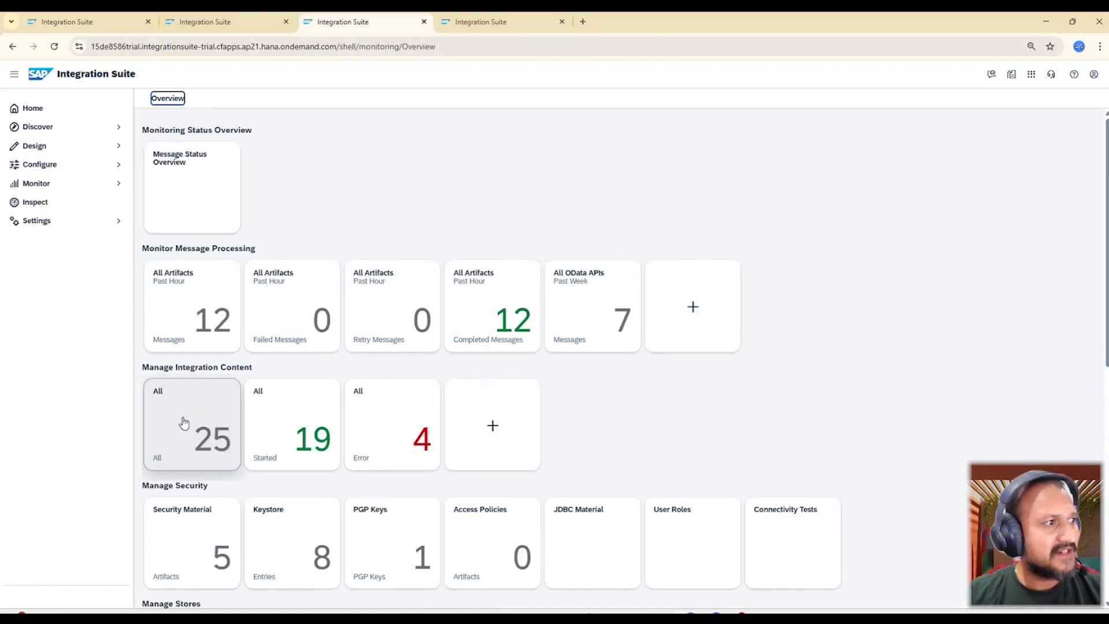
pyautogui.click(183, 423)
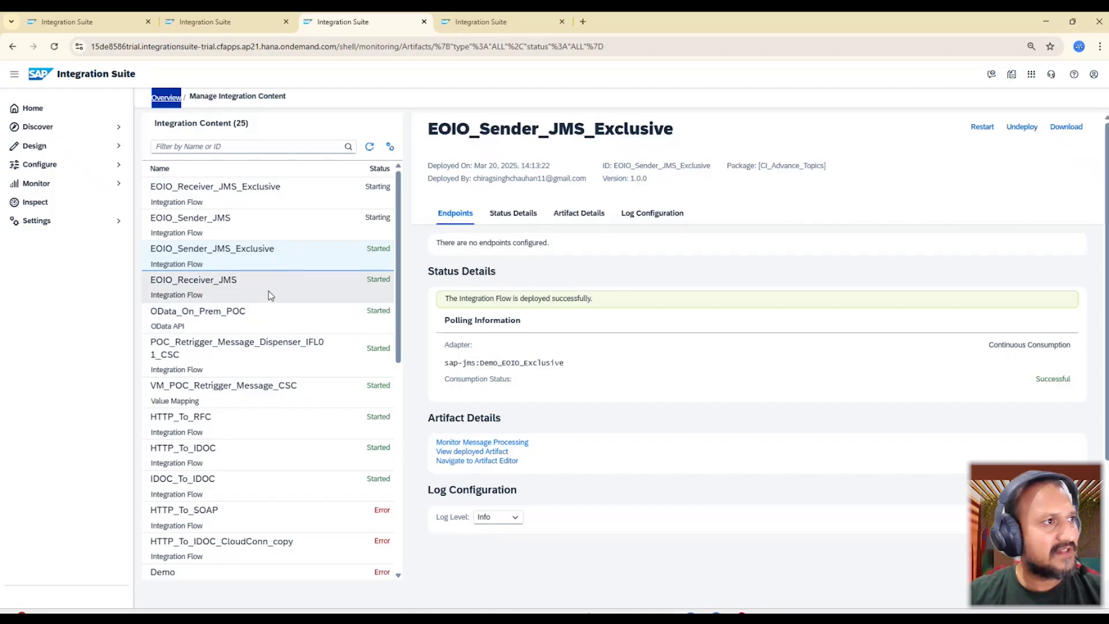
pyautogui.click(228, 223)
pyautogui.click(227, 187)
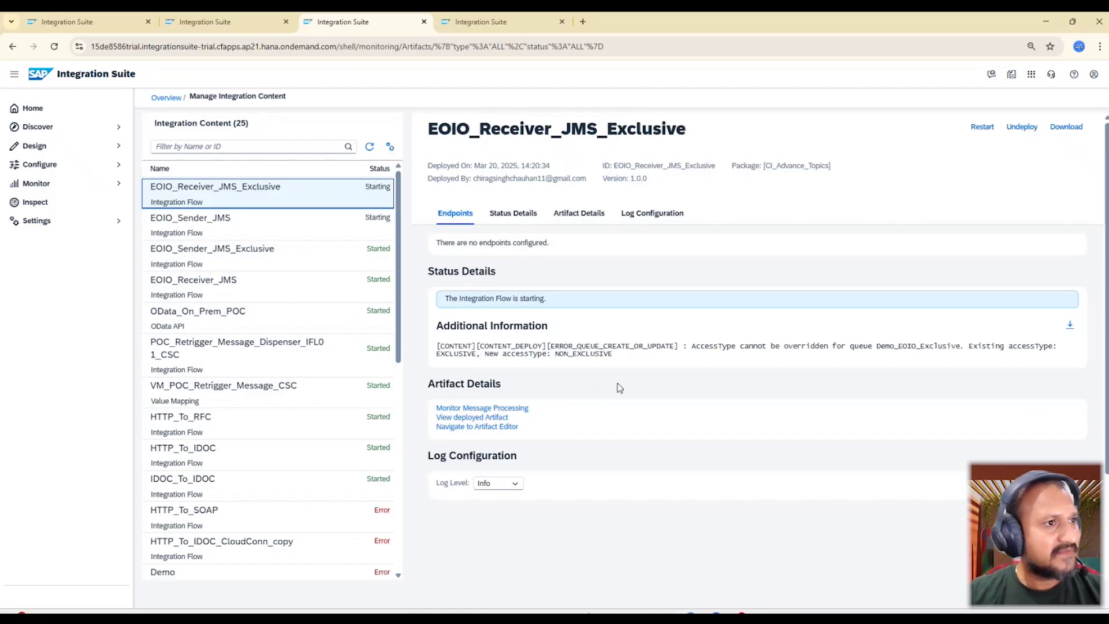
# Examine the additional information about the queue's access type in the EOIO_Receiver_JMS_Exclusive status details, highlighting the message text.
pyautogui.moveTo(692, 351); pyautogui.dragTo(868, 350)
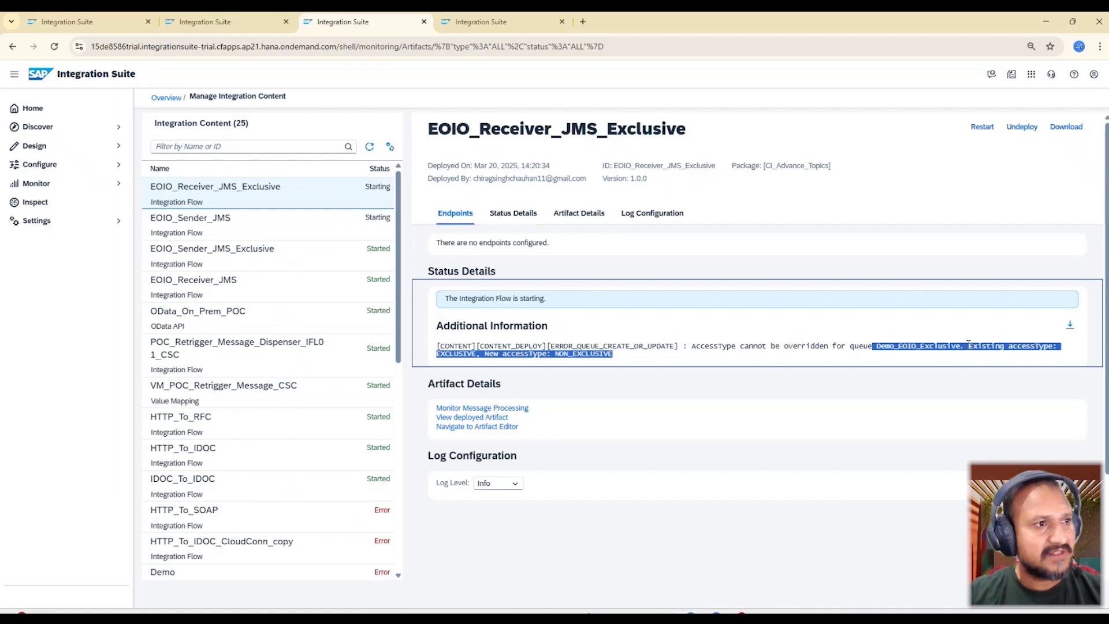
pyautogui.click(692, 363)
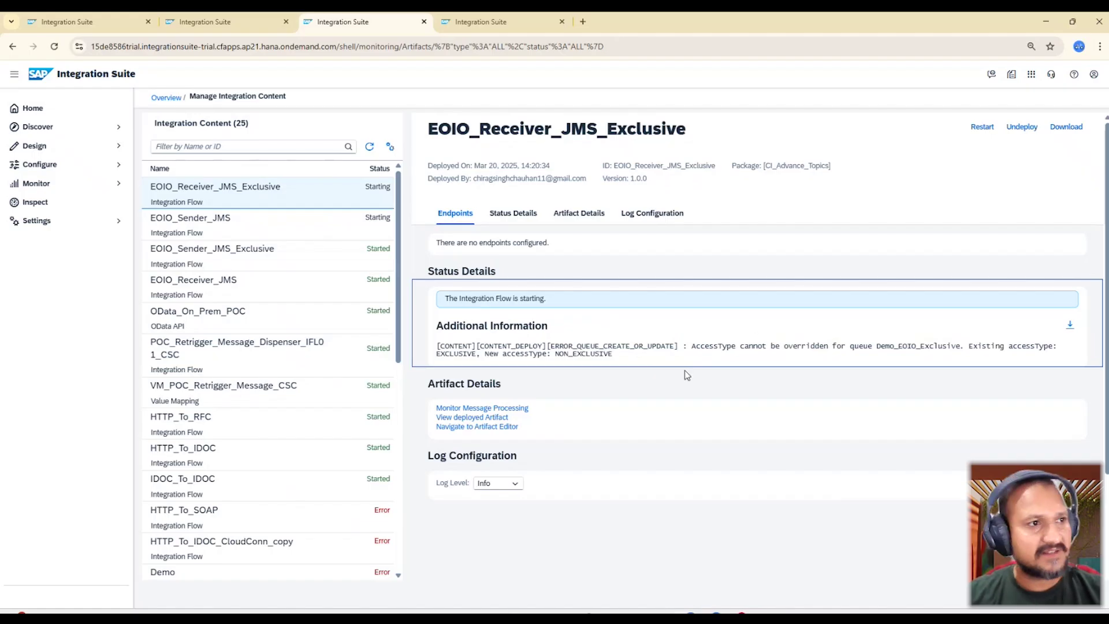
pyautogui.moveTo(690, 348)
pyautogui.mouseDown()
pyautogui.moveTo(437, 348)
pyautogui.moveTo(709, 357)
pyautogui.mouseUp()
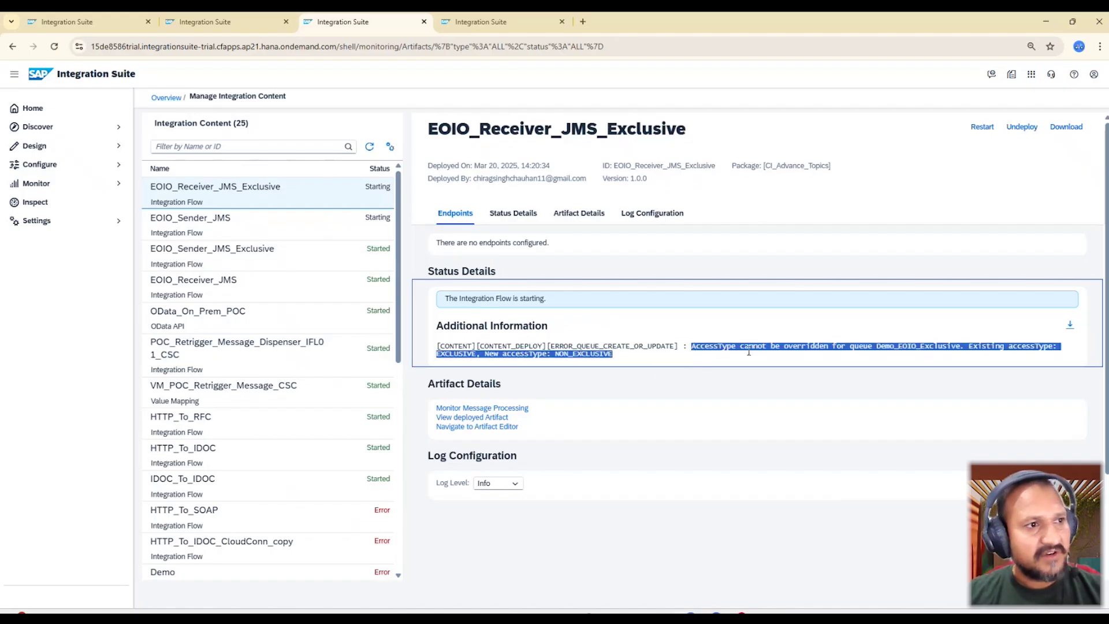